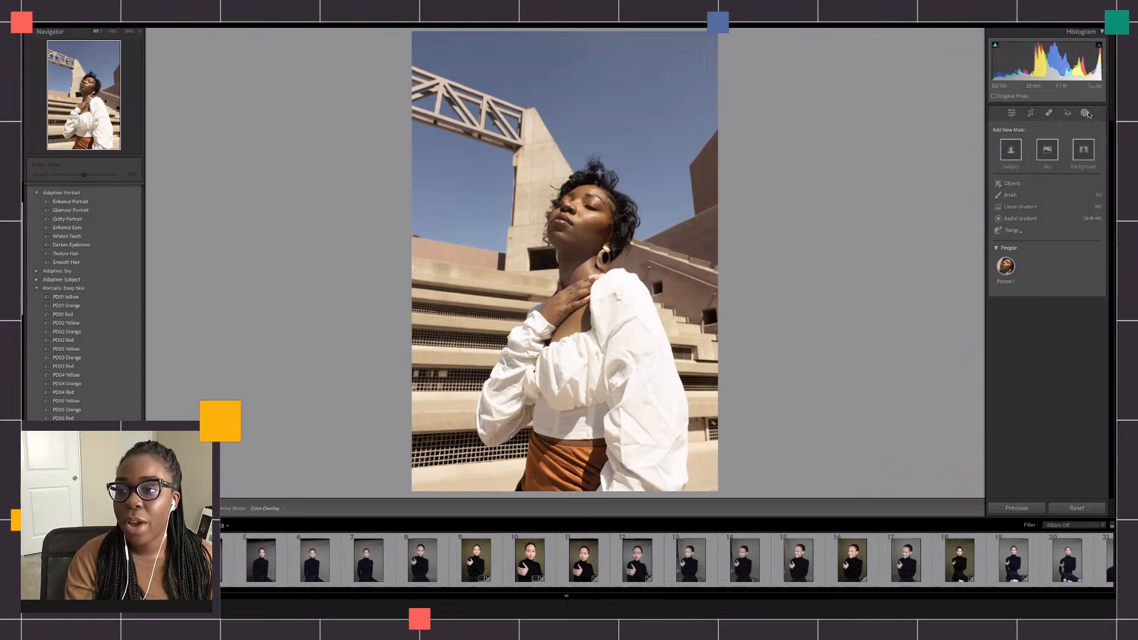
# Browse the profiles and apply the Camera Matching profile Camera Neutral v2 to the photo
pyautogui.click(1086, 113)
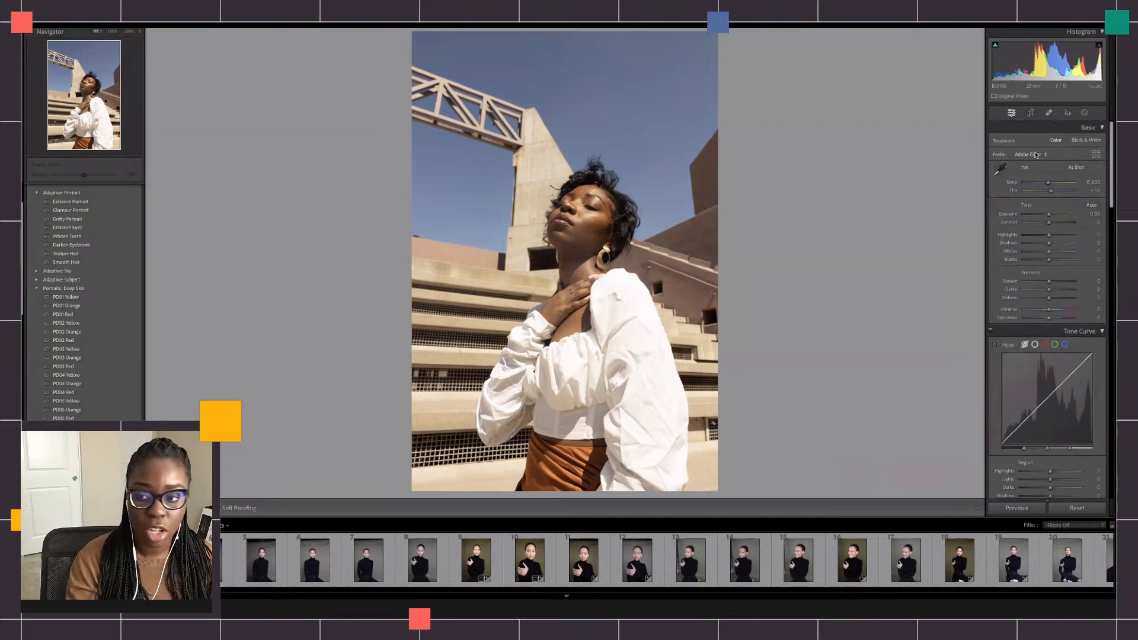
pyautogui.click(1036, 154)
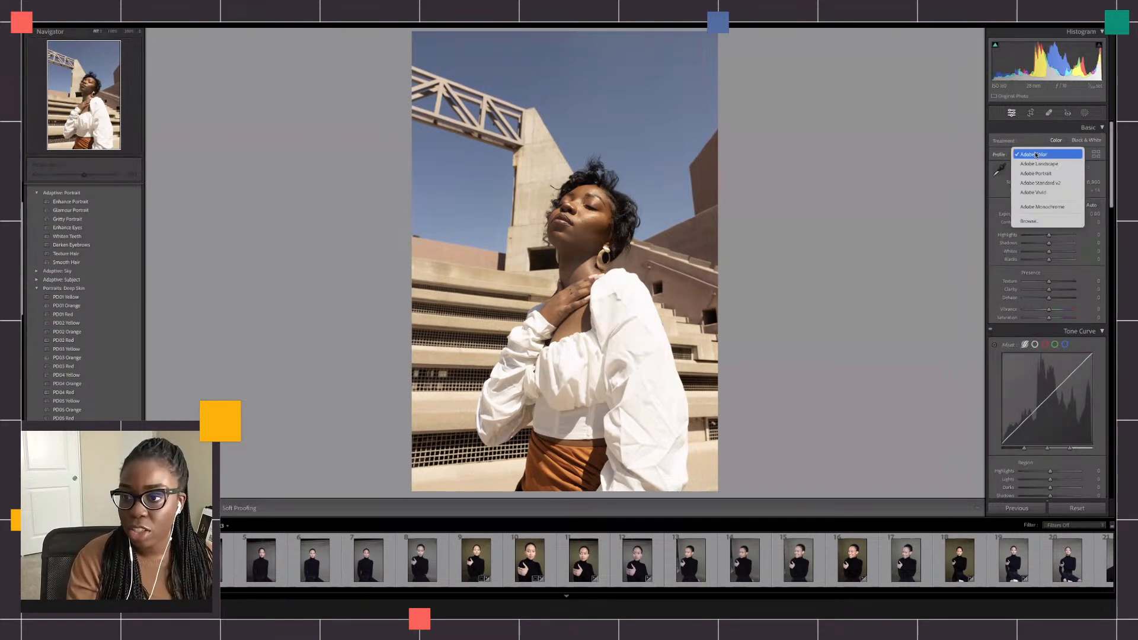
pyautogui.click(1038, 222)
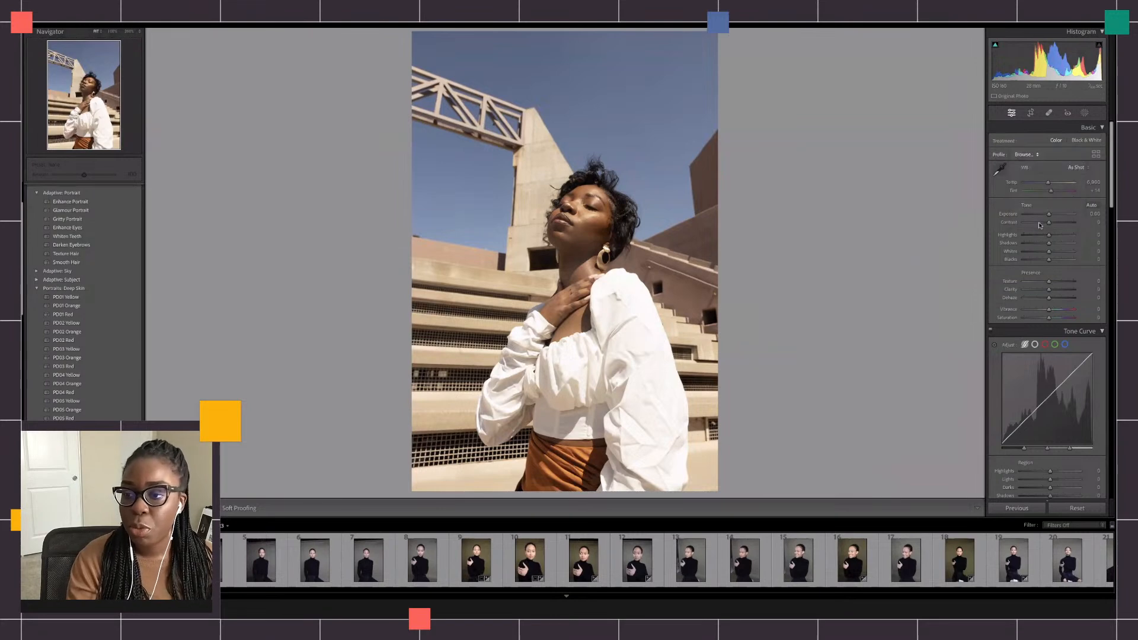
pyautogui.scroll(-2, 1025, 304)
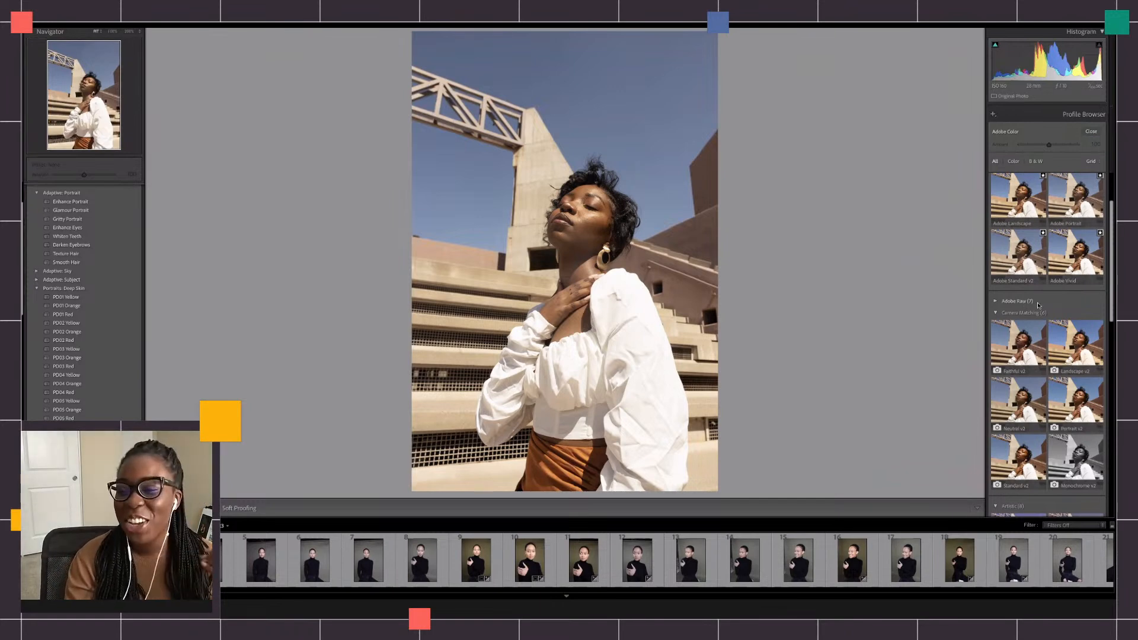
pyautogui.scroll(-1, 1035, 309)
pyautogui.click(1031, 315)
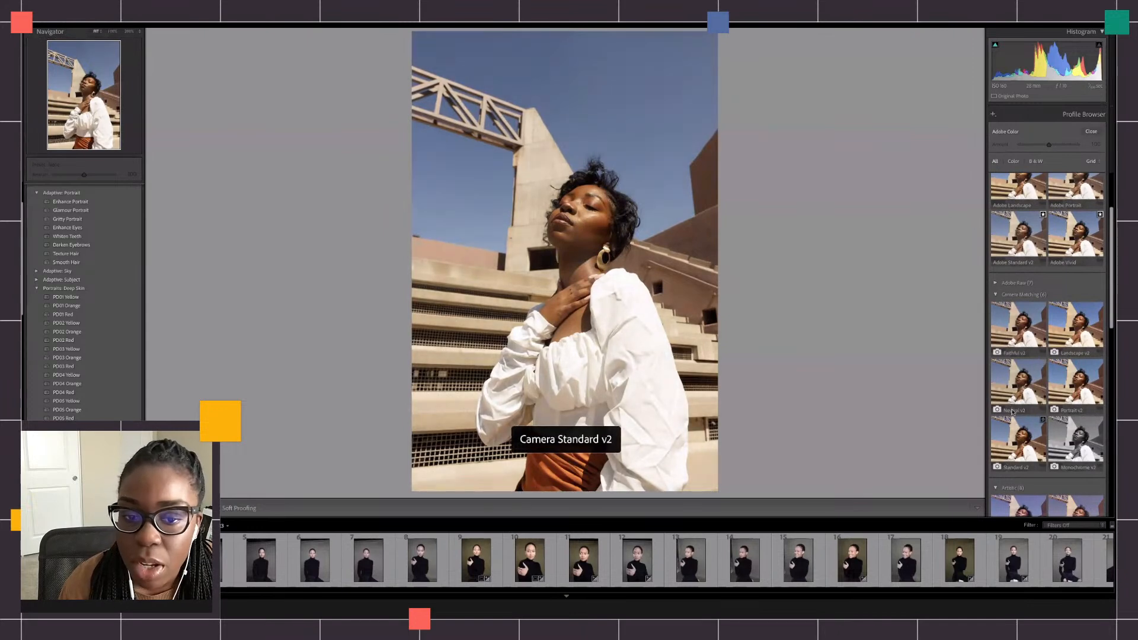
pyautogui.click(1014, 408)
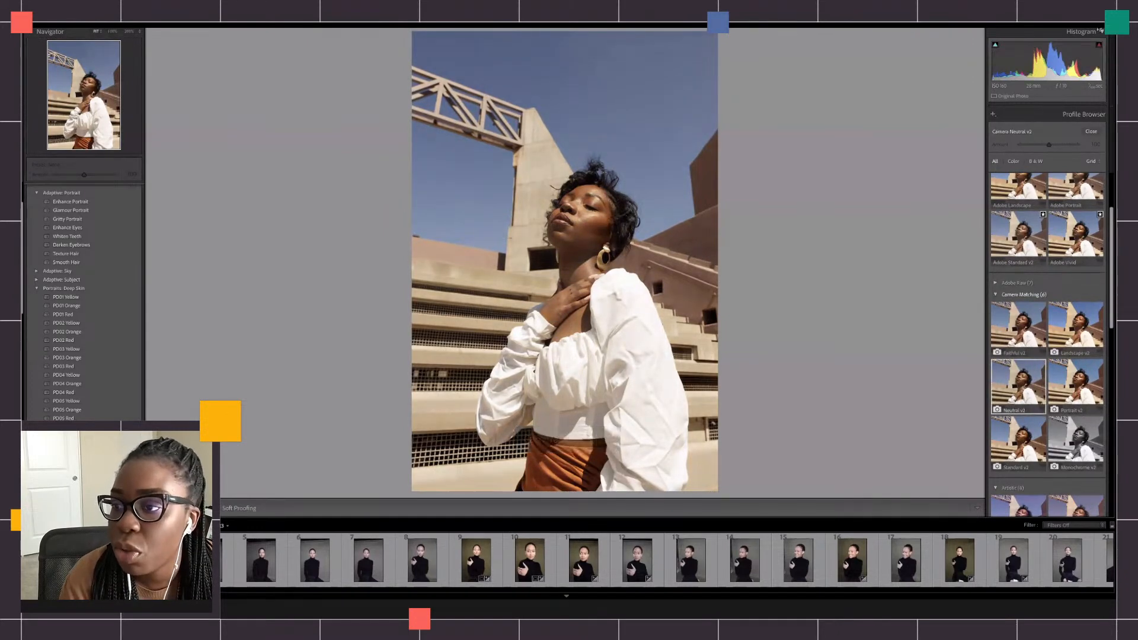
pyautogui.click(1091, 131)
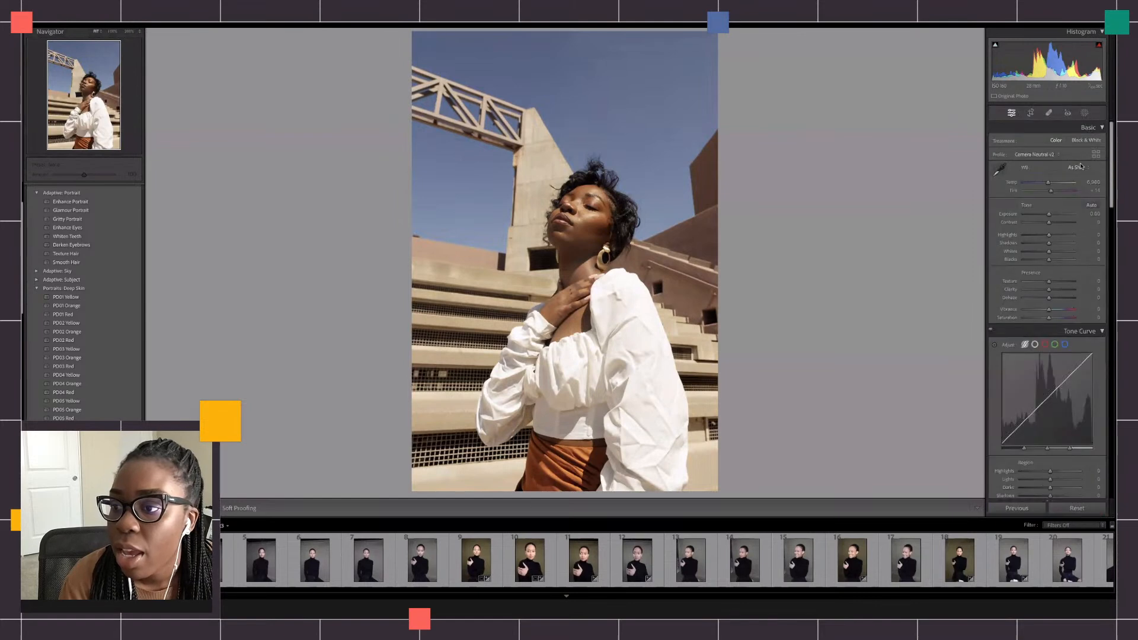
# Set the photo's exposure to about -0.90, shadows to +47 and blacks to +33, cool the temperature slightly, and compare before and after
pyautogui.moveTo(1048, 215); pyautogui.dragTo(1044, 219)
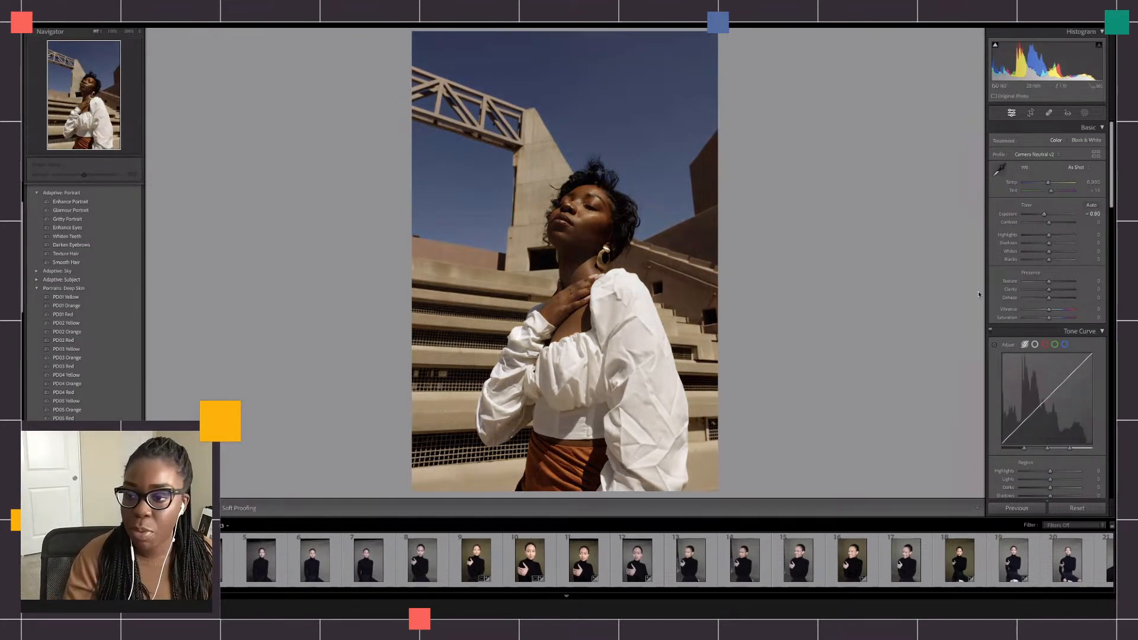
pyautogui.moveTo(1040, 246); pyautogui.dragTo(1058, 259)
pyautogui.moveTo(1050, 184); pyautogui.dragTo(1047, 183)
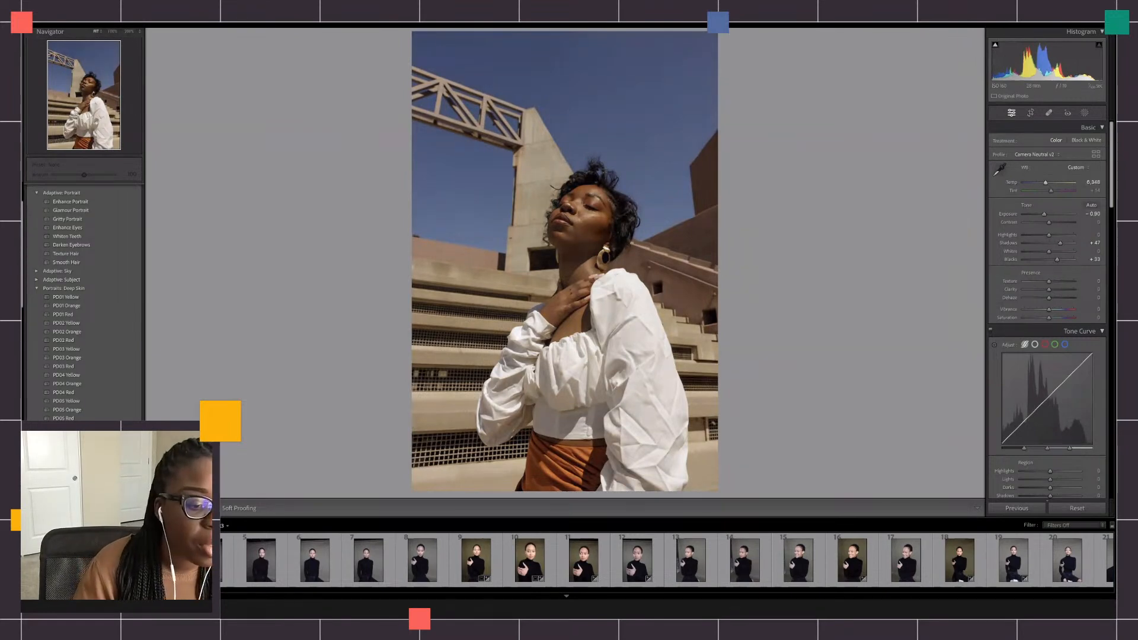
pyautogui.press('y')
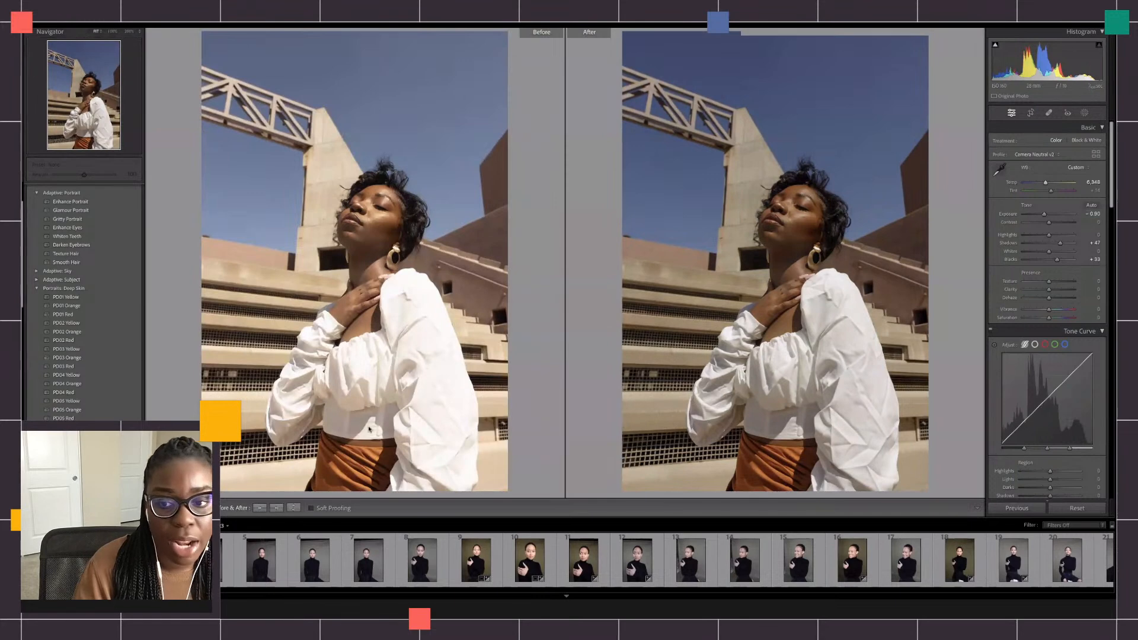
pyautogui.press('y')
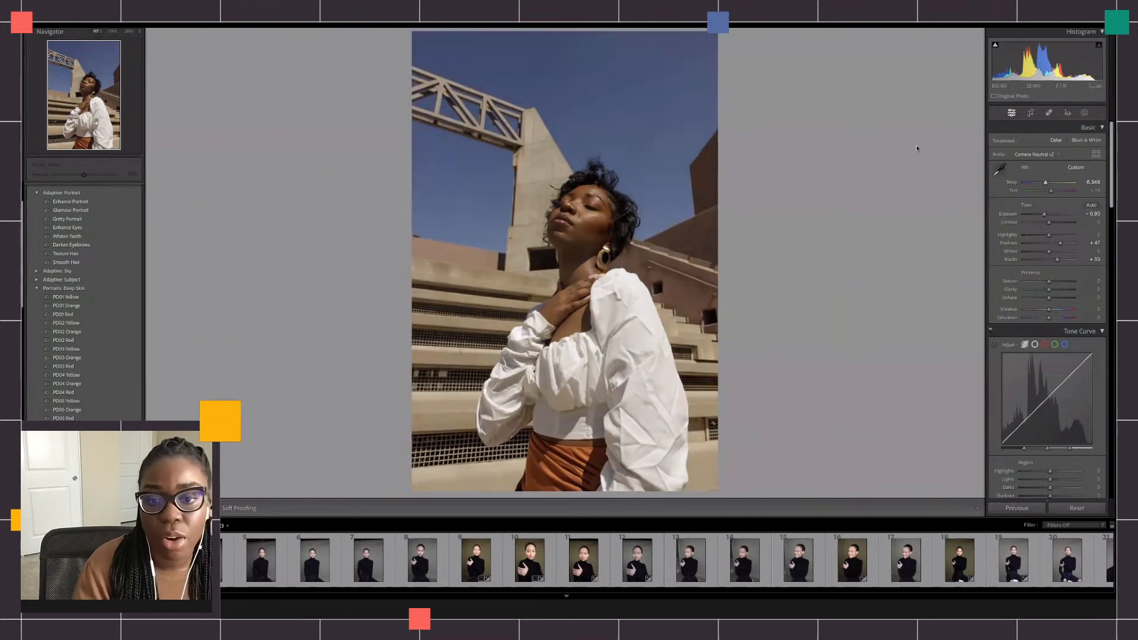
# Create a new mask that automatically selects the subject
pyautogui.click(1085, 114)
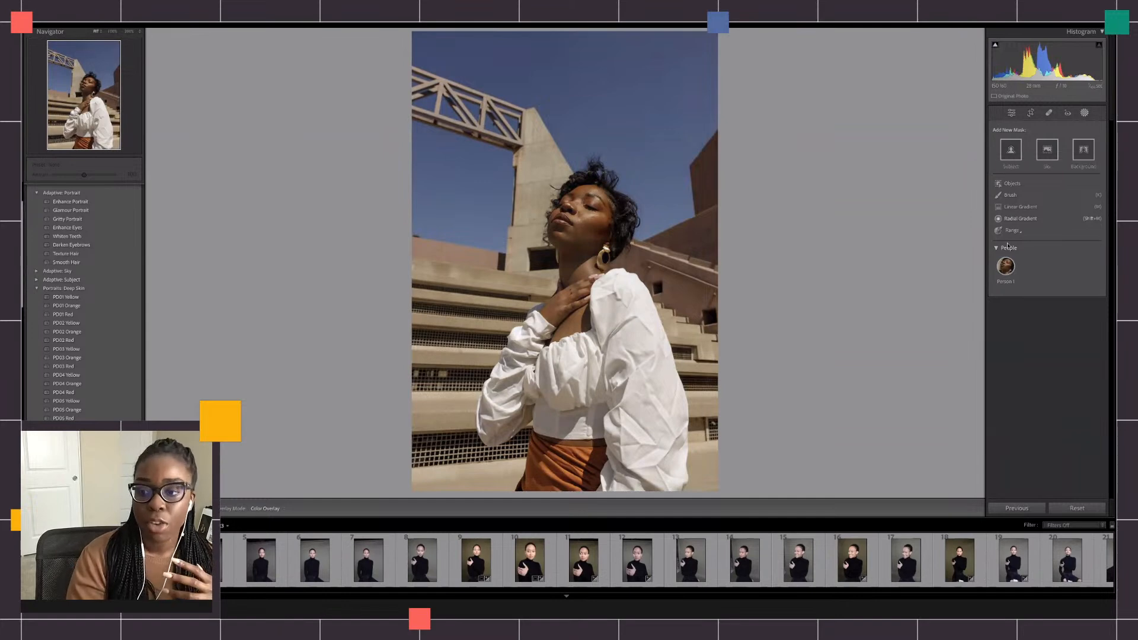
pyautogui.moveTo(1003, 265)
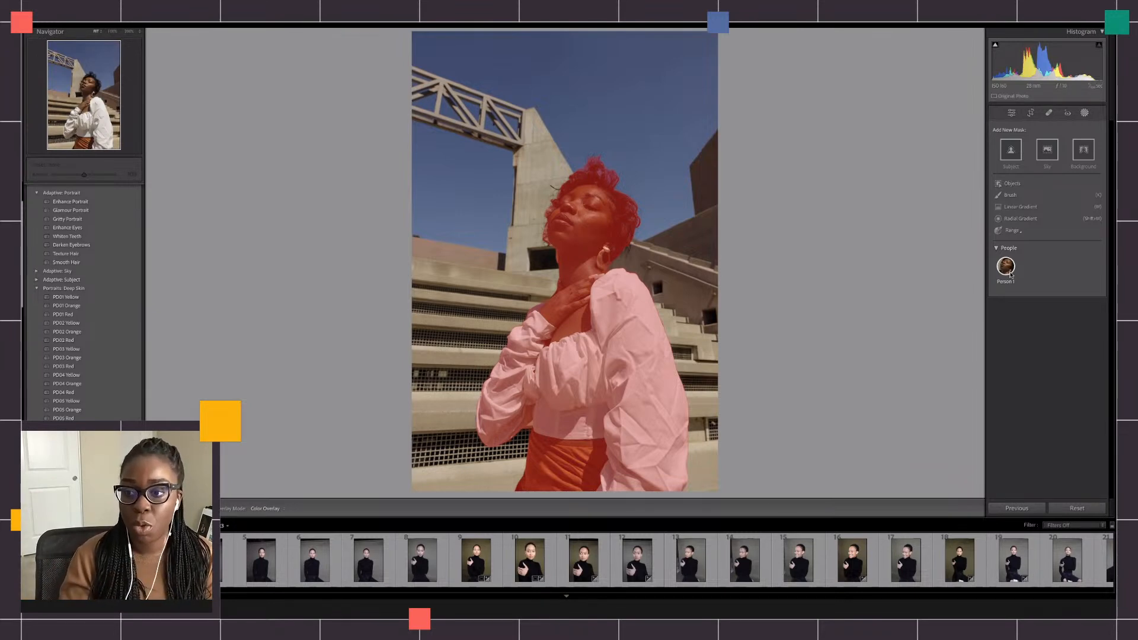
pyautogui.click(1012, 152)
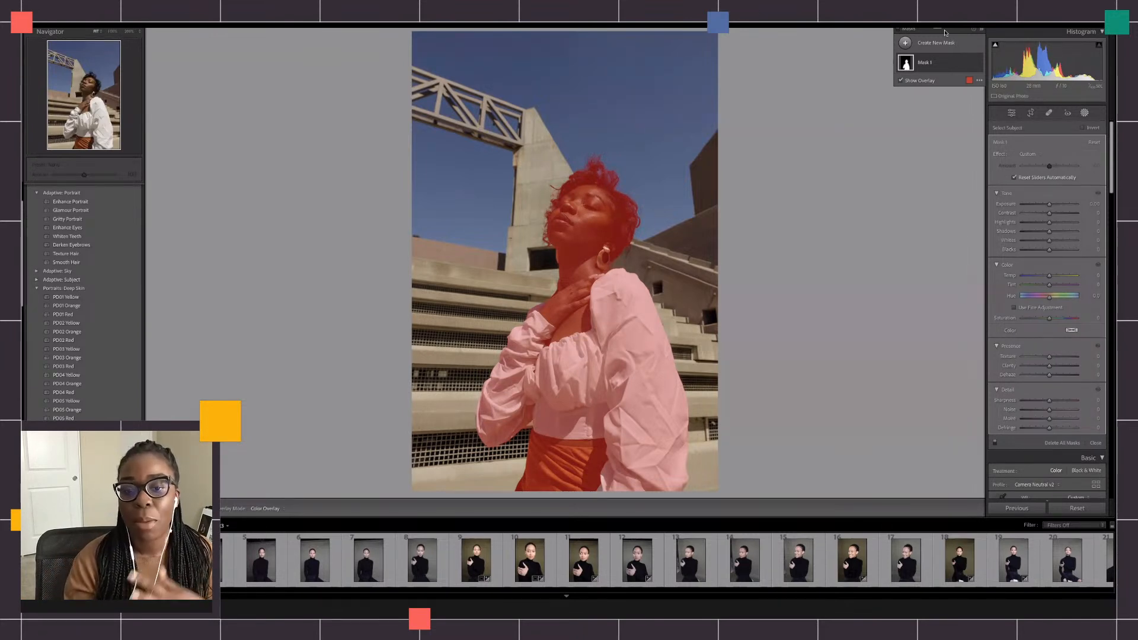
# On the subject mask, set exposure to 0.13, contrast to 11, blacks to -2 and temperature to -7, and slightly raise shadows and clarity
pyautogui.click(1050, 205)
pyautogui.moveTo(1050, 206); pyautogui.dragTo(1051, 207)
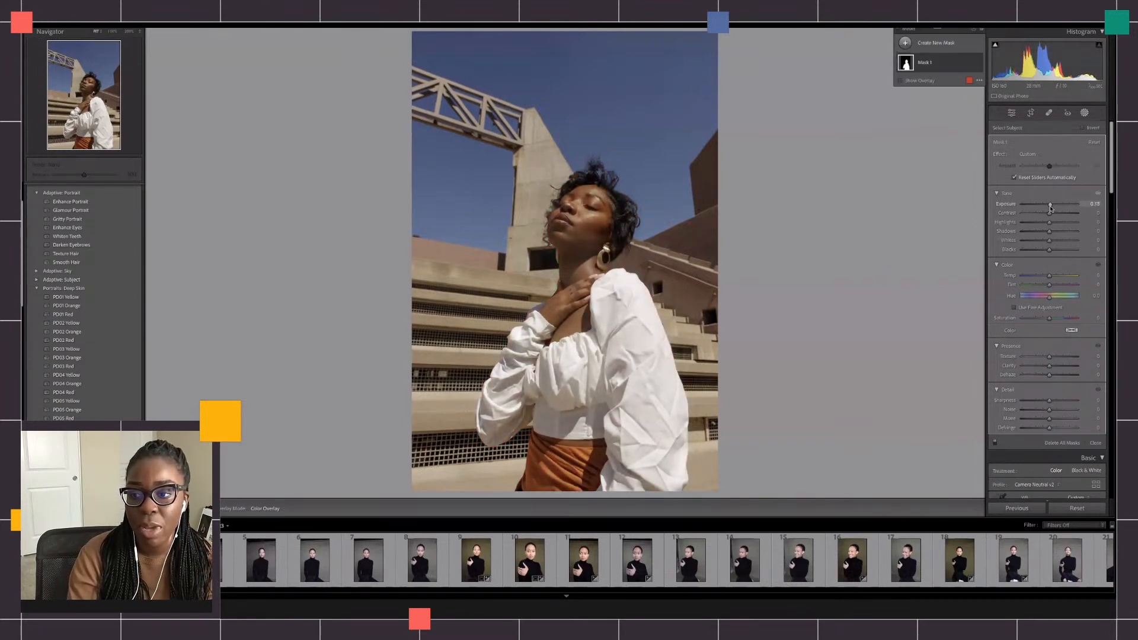
pyautogui.moveTo(1050, 213); pyautogui.dragTo(1053, 216)
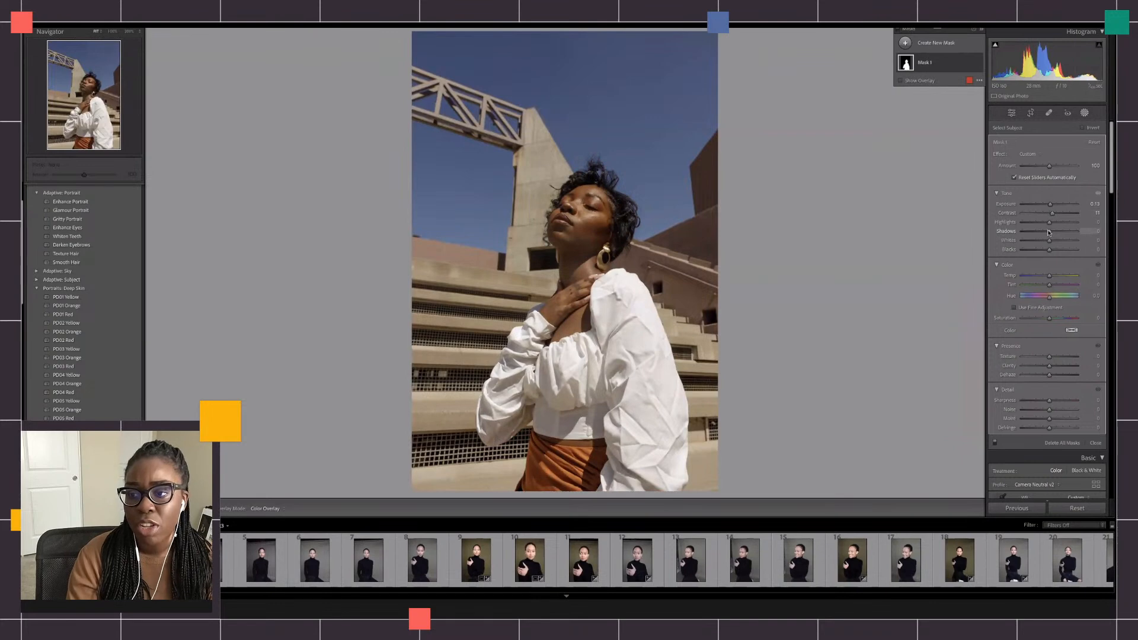
pyautogui.moveTo(1050, 231); pyautogui.dragTo(1048, 282)
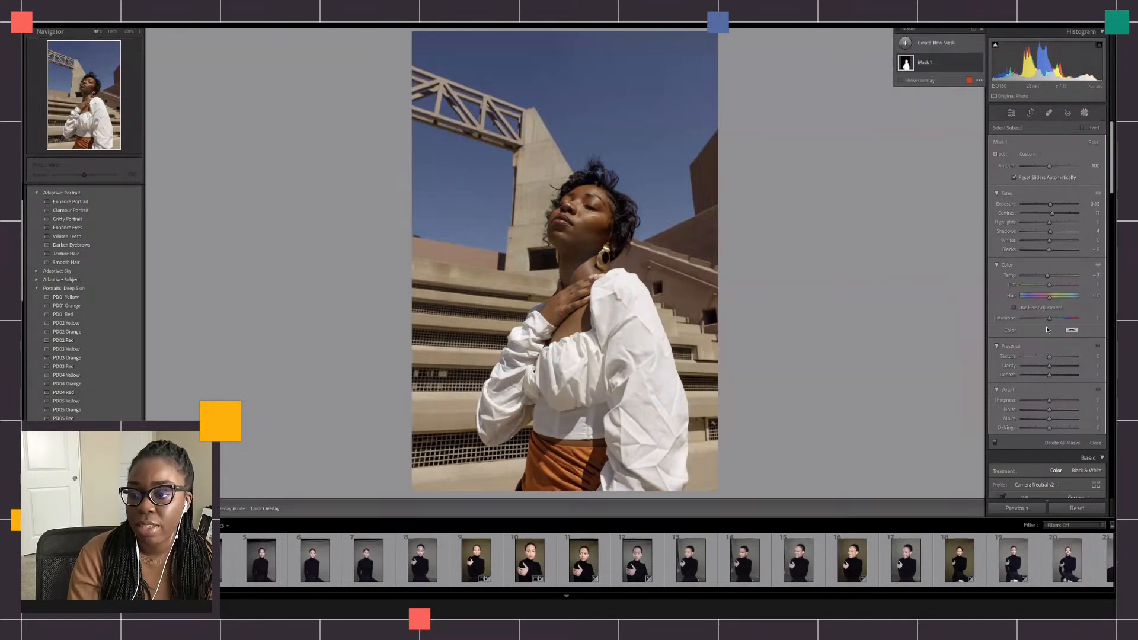
pyautogui.moveTo(1050, 366); pyautogui.dragTo(1052, 367)
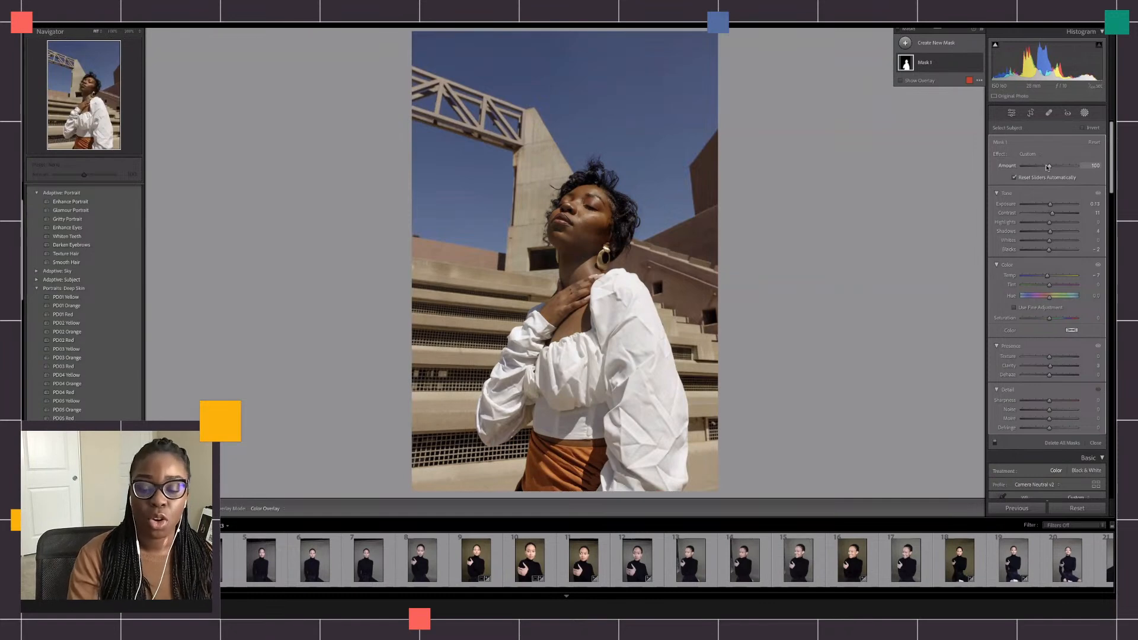
# Try lowering the subject mask's overall amount to 92 and restore it to 100
pyautogui.moveTo(1051, 168)
pyautogui.mouseDown()
pyautogui.moveTo(1013, 168)
pyautogui.moveTo(1076, 168)
pyautogui.moveTo(1047, 168)
pyautogui.mouseUp()
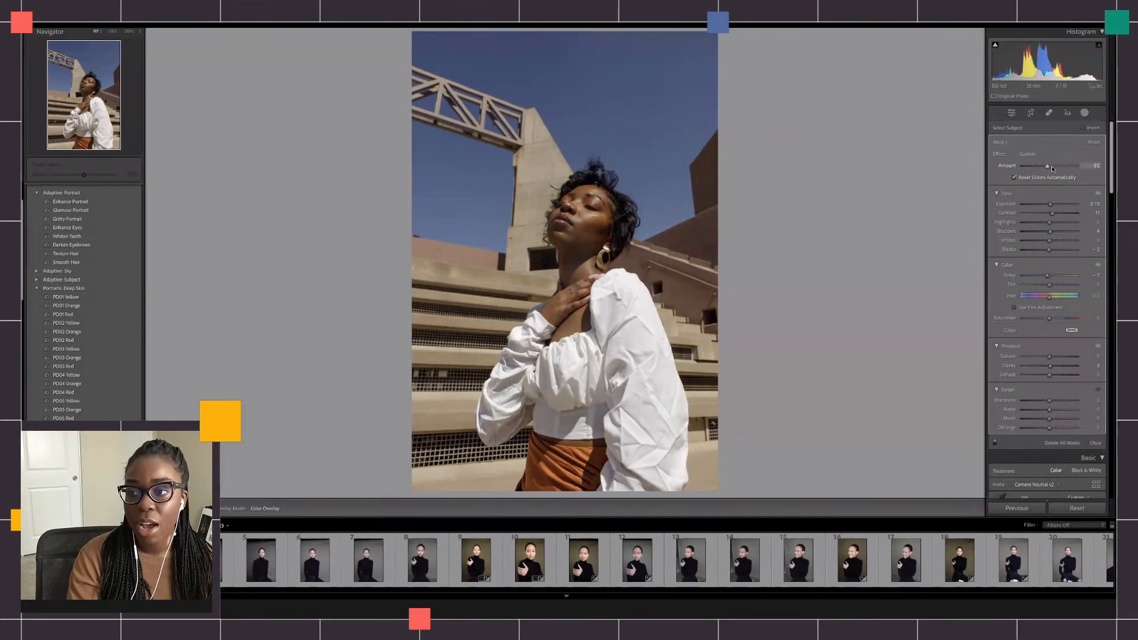
pyautogui.click(1090, 165)
pyautogui.write('100')
pyautogui.press('Return')
# Toggle the subject mask's visibility repeatedly to compare the photo with and without its adjustments
pyautogui.moveTo(971, 65)
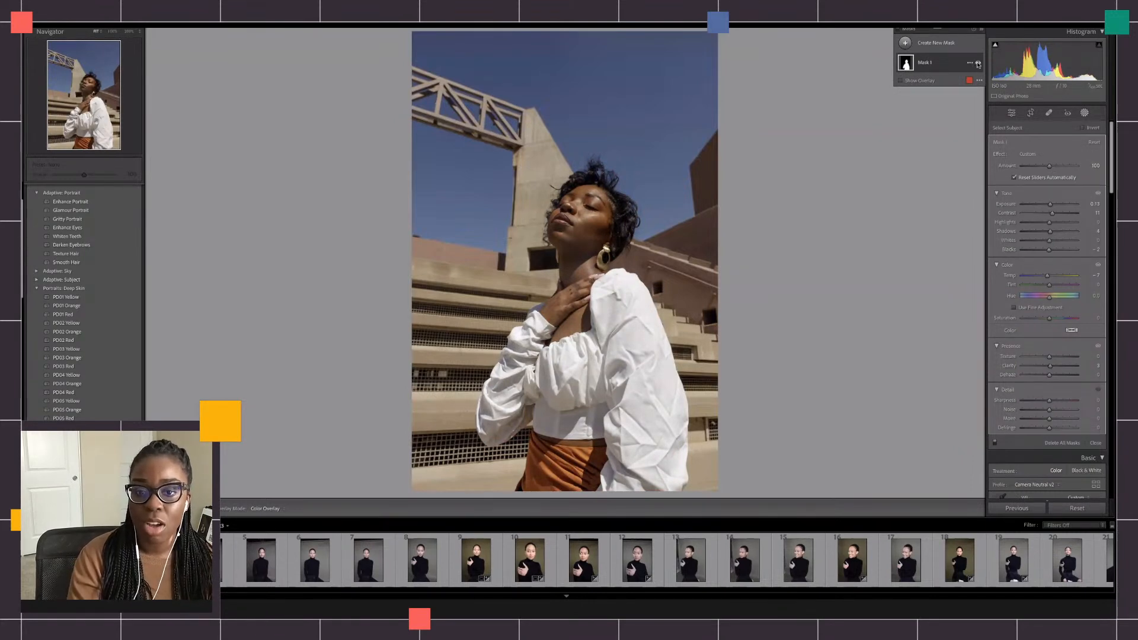
pyautogui.click(978, 63)
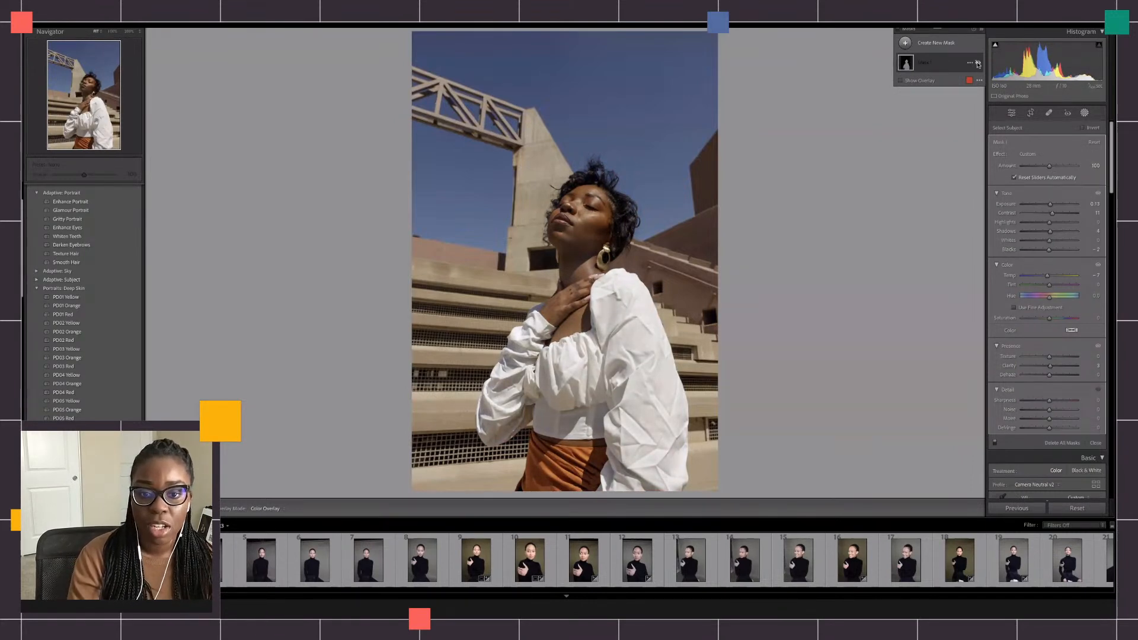
pyautogui.click(978, 63)
pyautogui.click(978, 63)
pyautogui.click(978, 63)
pyautogui.click(978, 64)
pyautogui.click(978, 63)
pyautogui.click(979, 64)
pyautogui.click(978, 64)
pyautogui.click(978, 64)
pyautogui.click(978, 64)
pyautogui.click(978, 64)
pyautogui.click(978, 63)
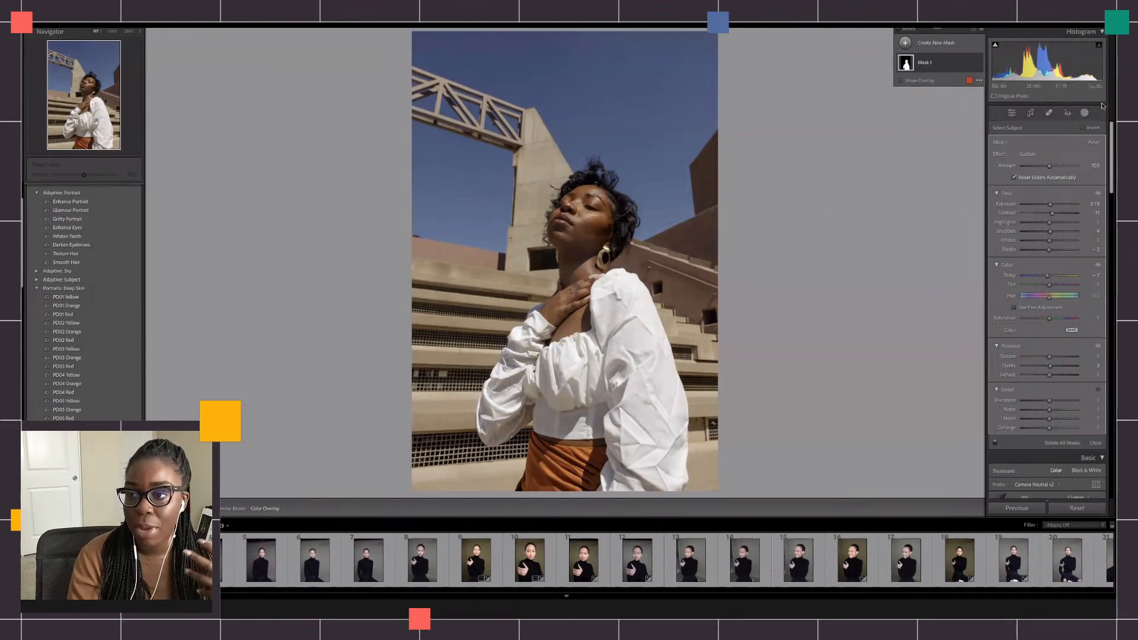
# Try a Select People mask on Person 1, preview the face skin and body skin options, and cancel the selection
pyautogui.click(1084, 113)
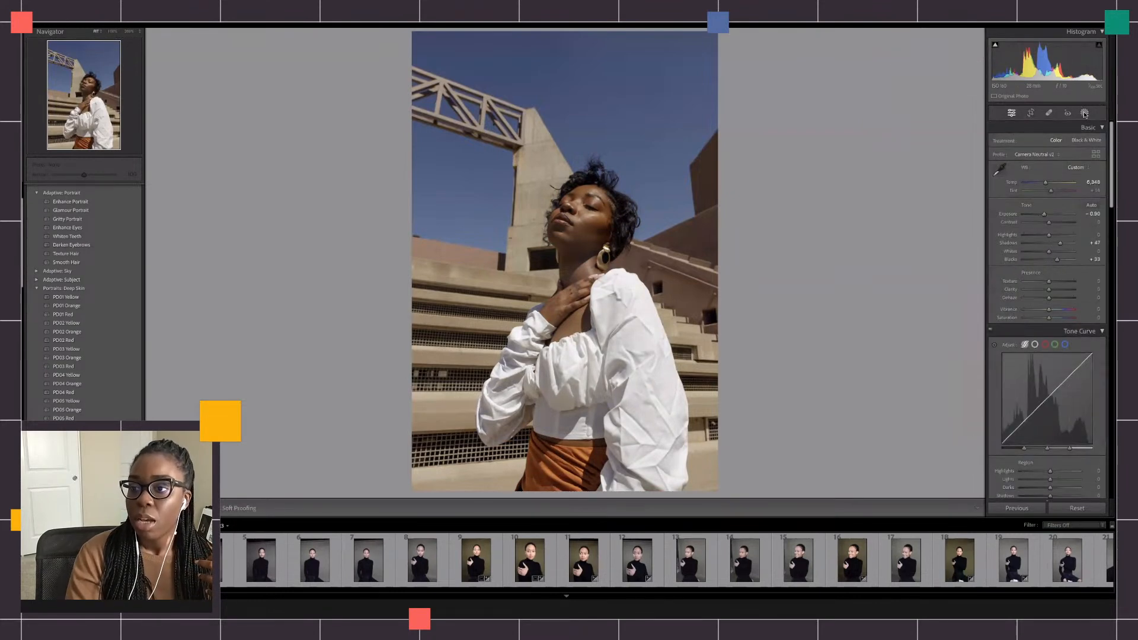
pyautogui.click(1084, 113)
pyautogui.click(917, 45)
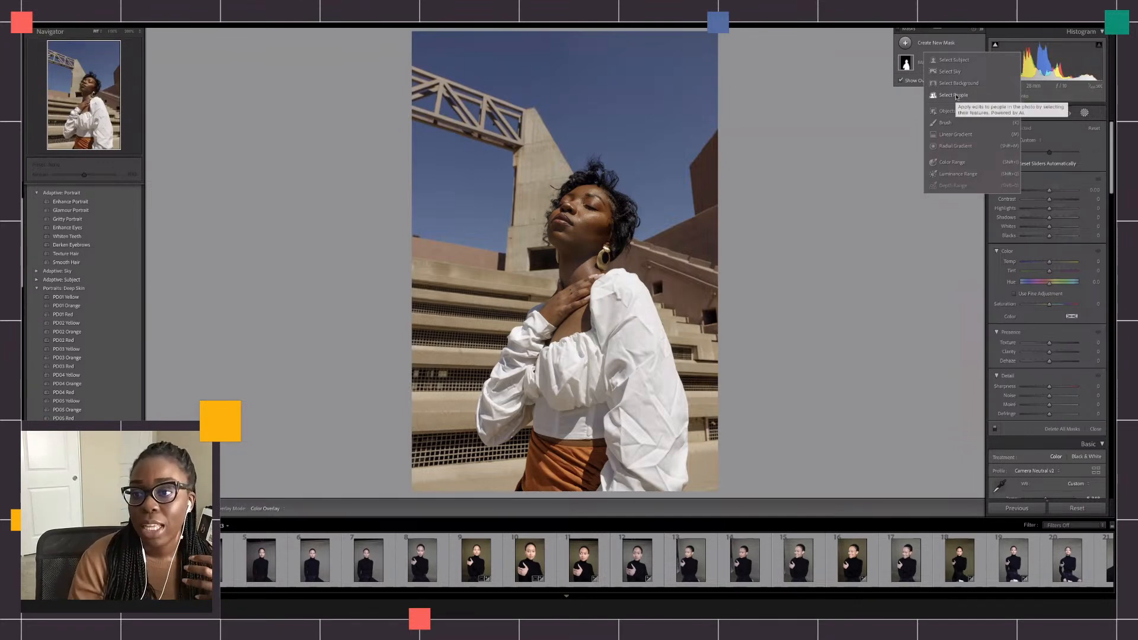
pyautogui.click(956, 95)
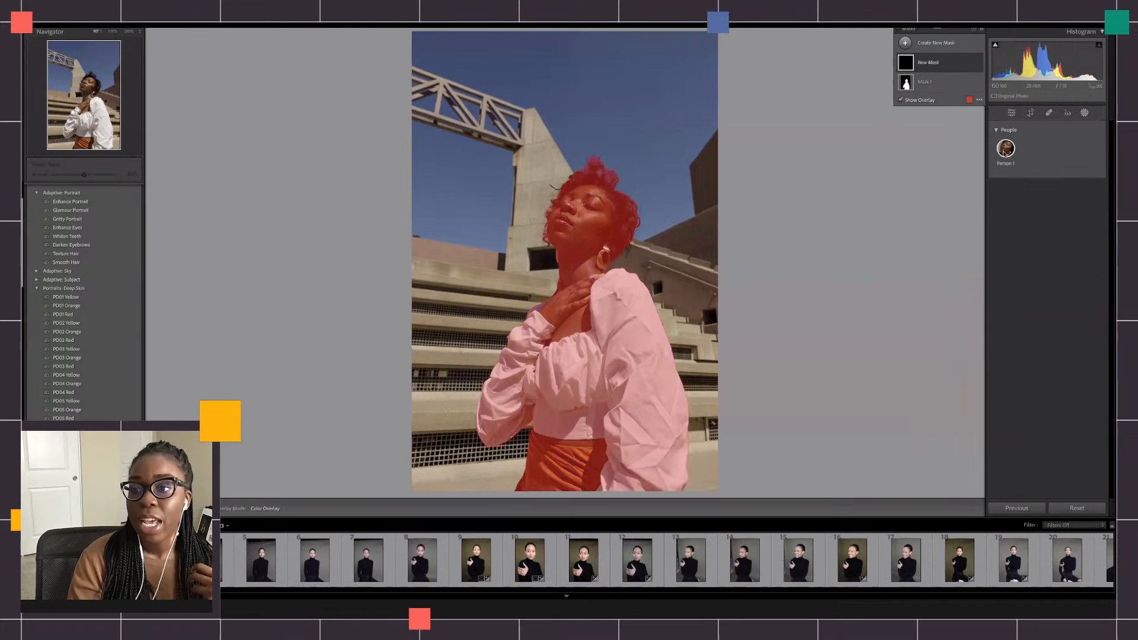
pyautogui.click(1005, 152)
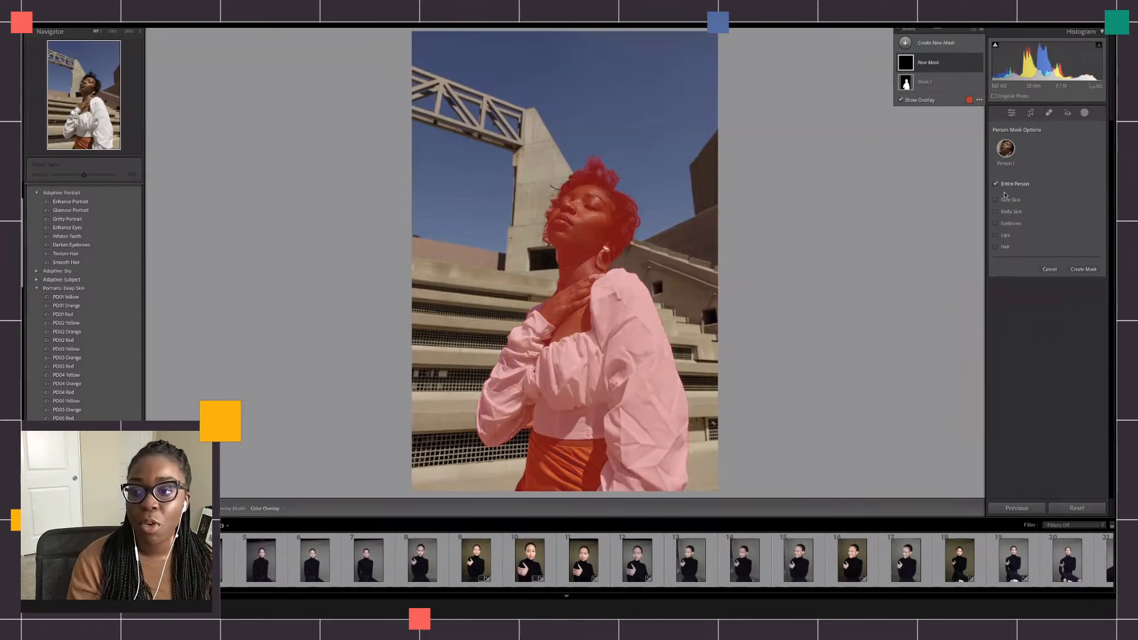
pyautogui.click(1008, 211)
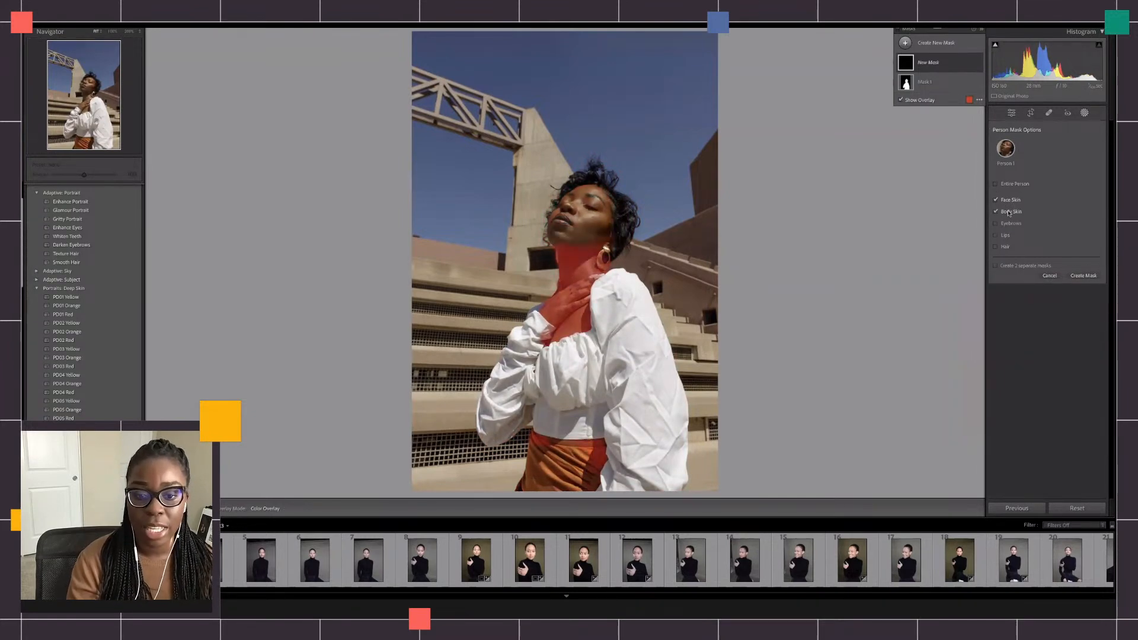
pyautogui.click(1009, 212)
pyautogui.click(1009, 200)
pyautogui.click(1006, 223)
pyautogui.click(1008, 224)
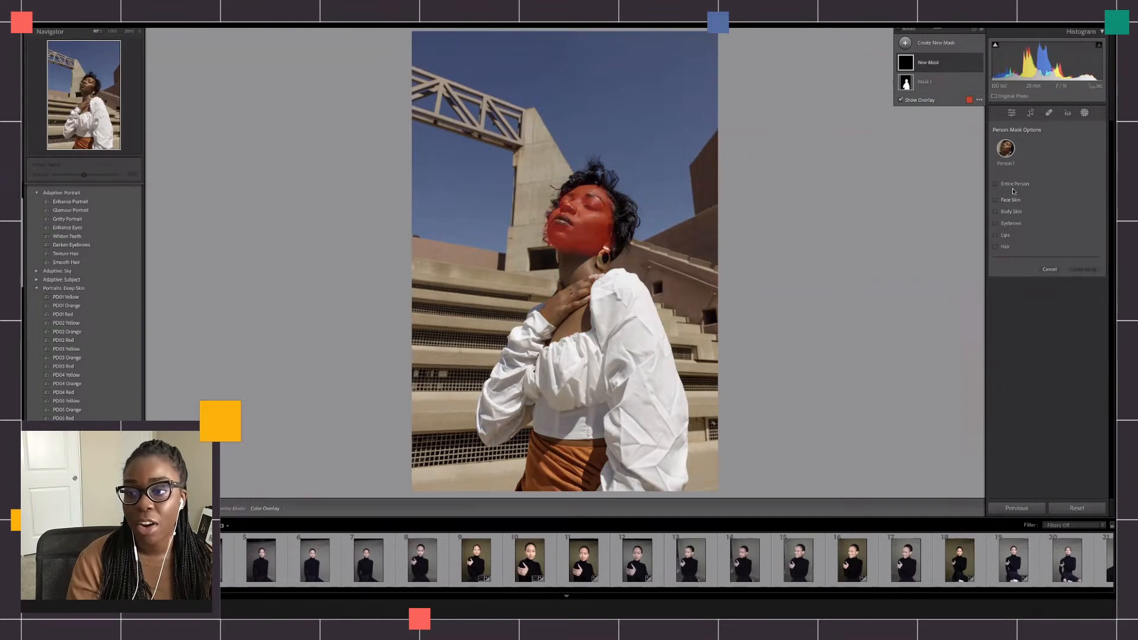
pyautogui.click(965, 64)
pyautogui.click(957, 70)
pyautogui.click(1049, 269)
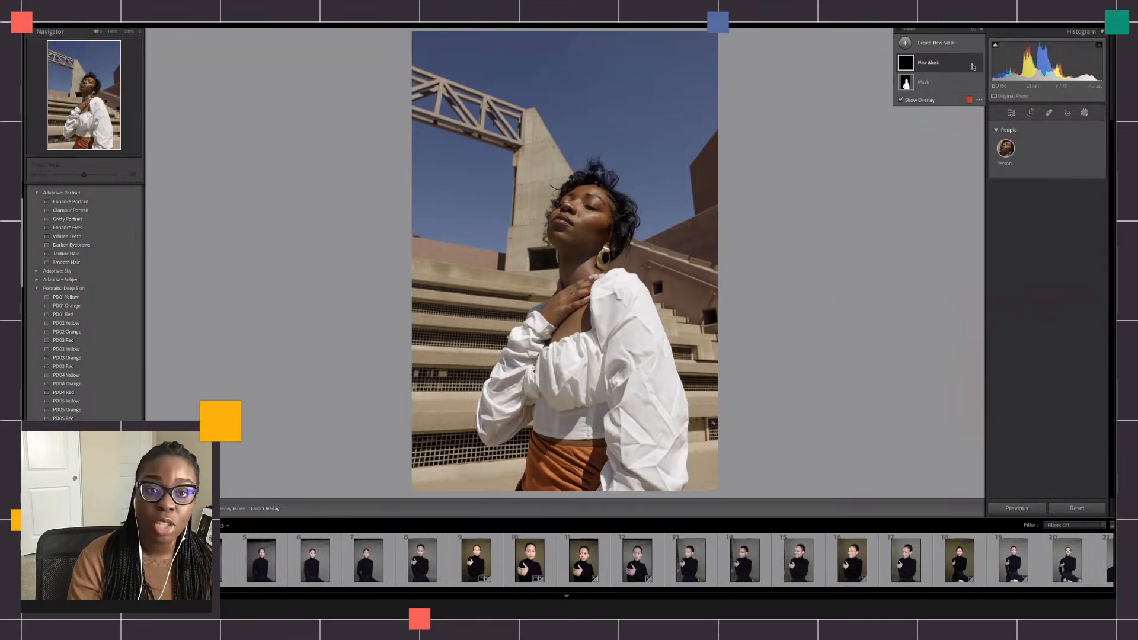
pyautogui.click(942, 65)
pyautogui.click(921, 69)
pyautogui.click(947, 66)
pyautogui.click(952, 65)
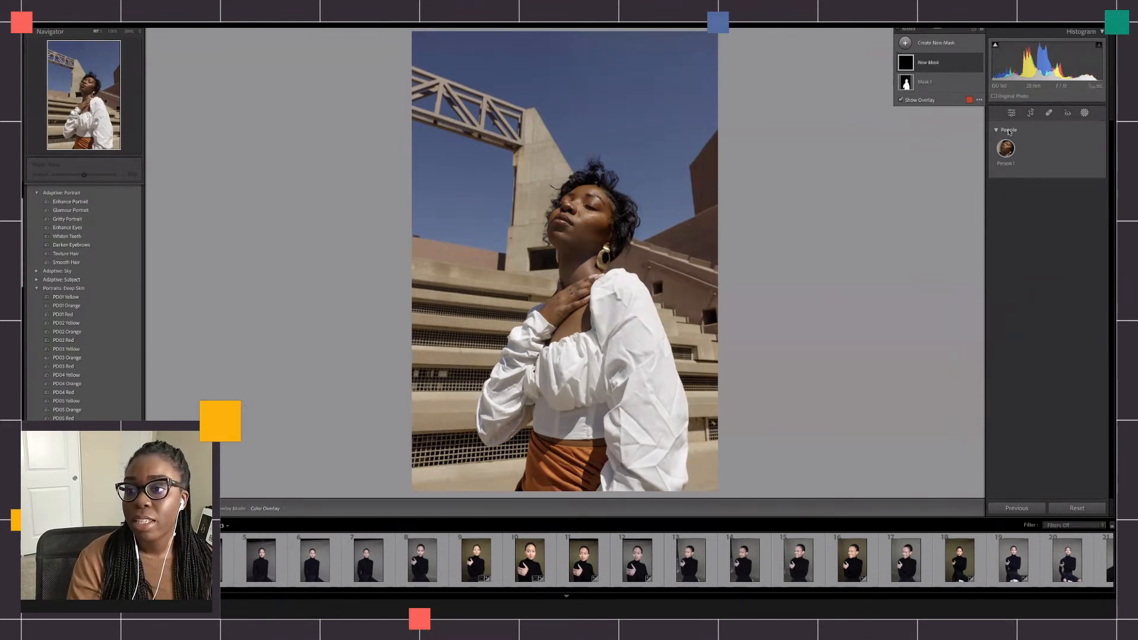
# Mask the background and set its exposure to -0.39, contrast to 10, shadows to 21, whites and blacks to -6, and temperature to -14
pyautogui.click(923, 46)
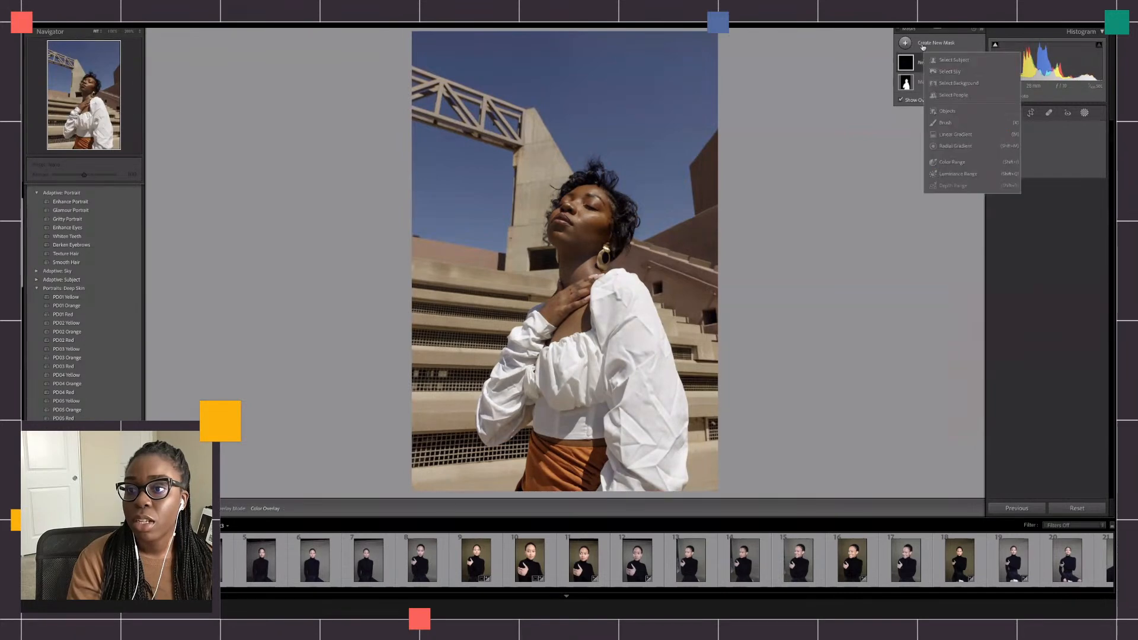
pyautogui.click(950, 86)
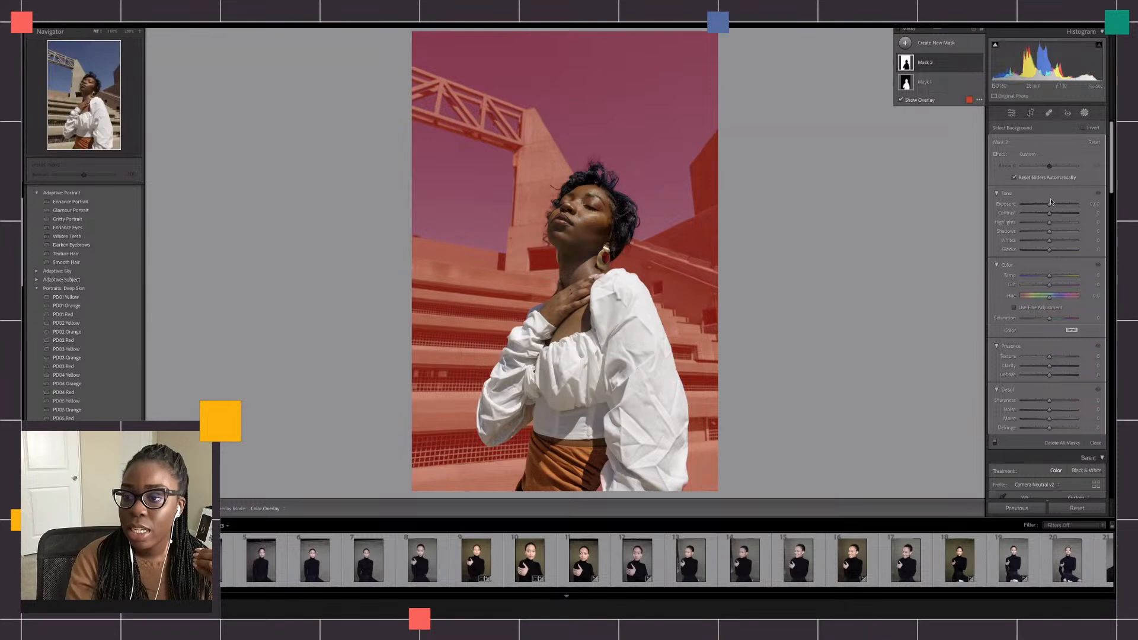
pyautogui.moveTo(1047, 204); pyautogui.dragTo(1045, 236)
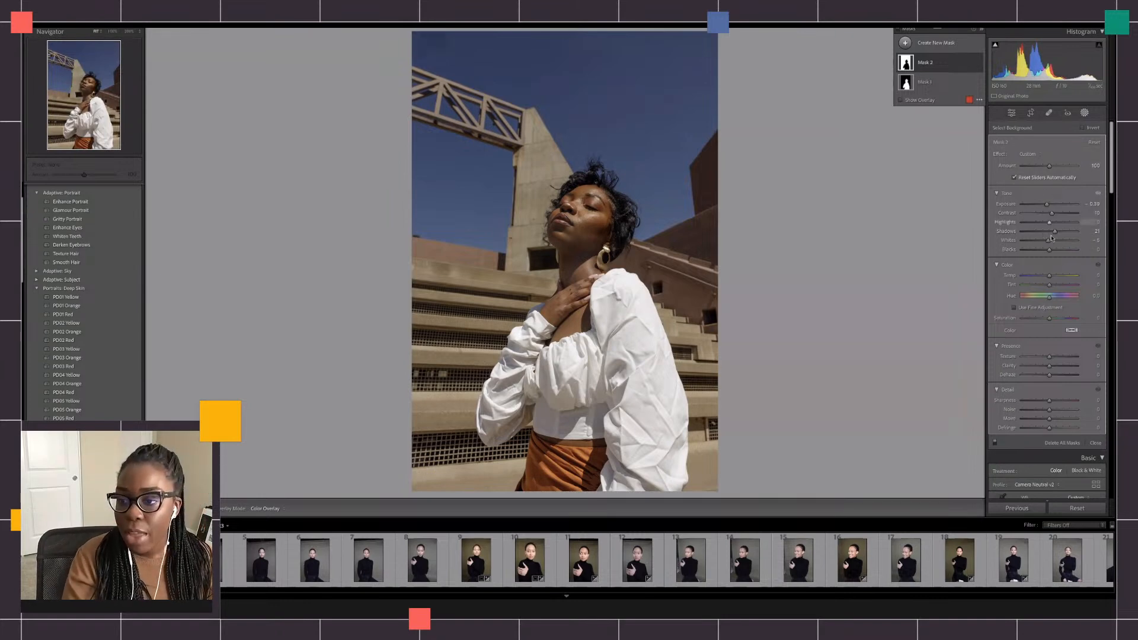
pyautogui.moveTo(1049, 256); pyautogui.dragTo(1046, 276)
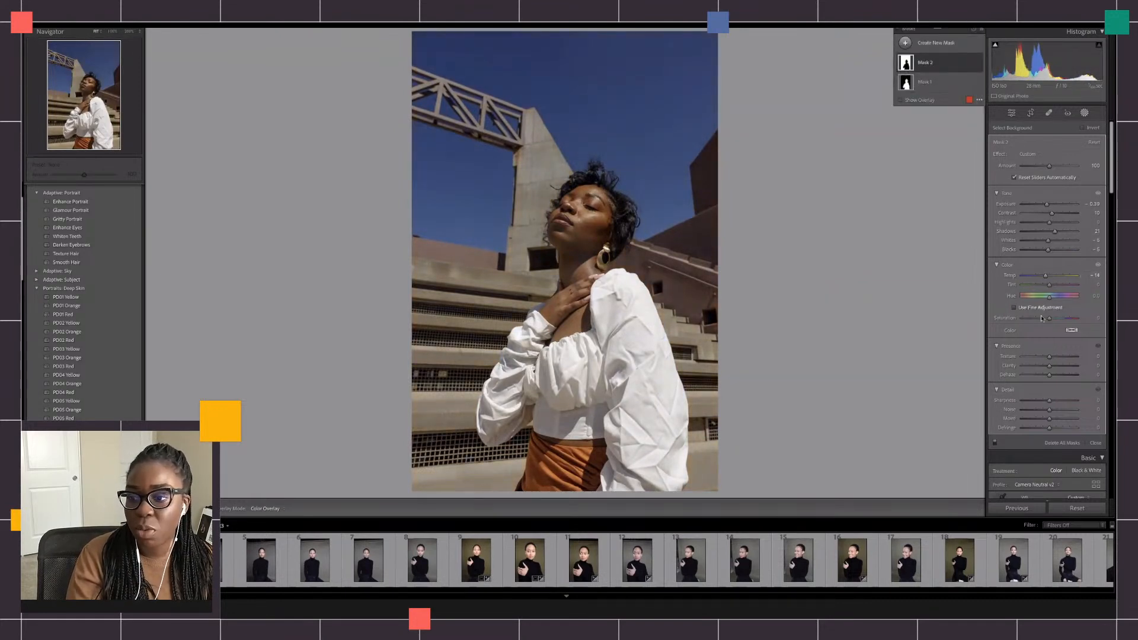
# Toggle the visibility of the subject and background masks to compare the photo with and without each adjustment
pyautogui.click(1088, 113)
pyautogui.click(1088, 113)
pyautogui.click(977, 82)
pyautogui.click(978, 82)
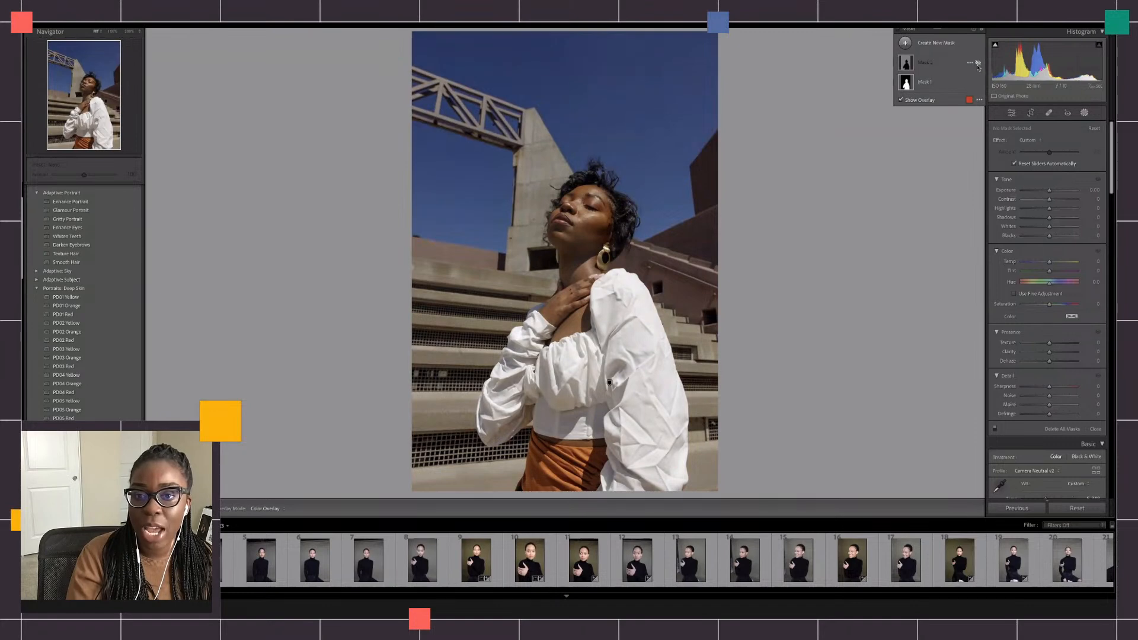
pyautogui.click(978, 63)
pyautogui.click(978, 63)
pyautogui.click(978, 64)
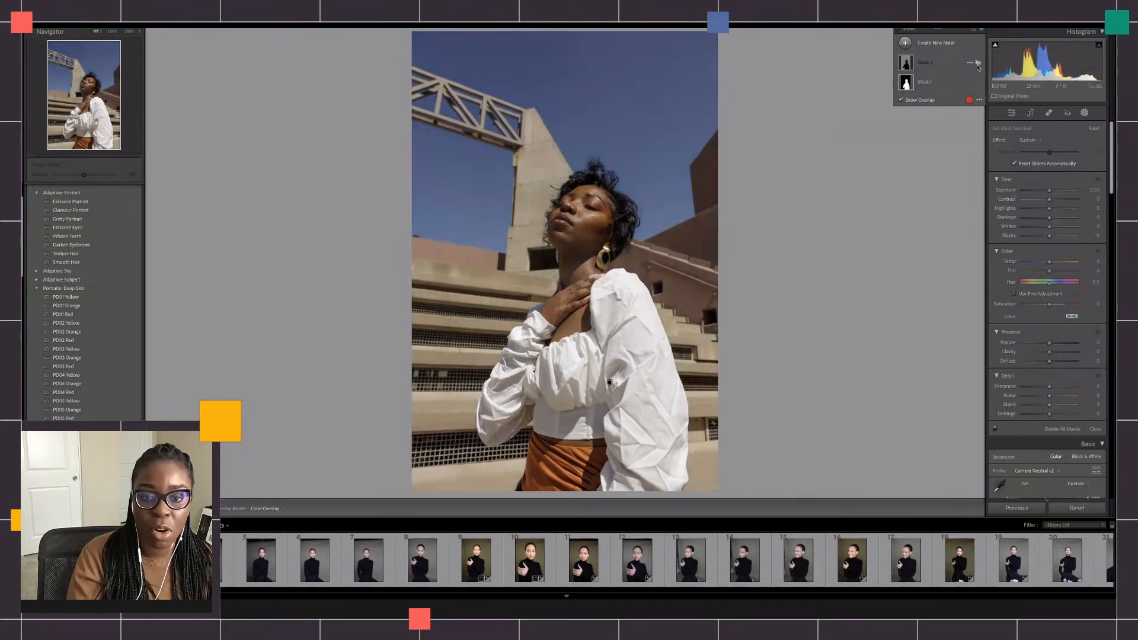
pyautogui.click(978, 63)
pyautogui.click(978, 64)
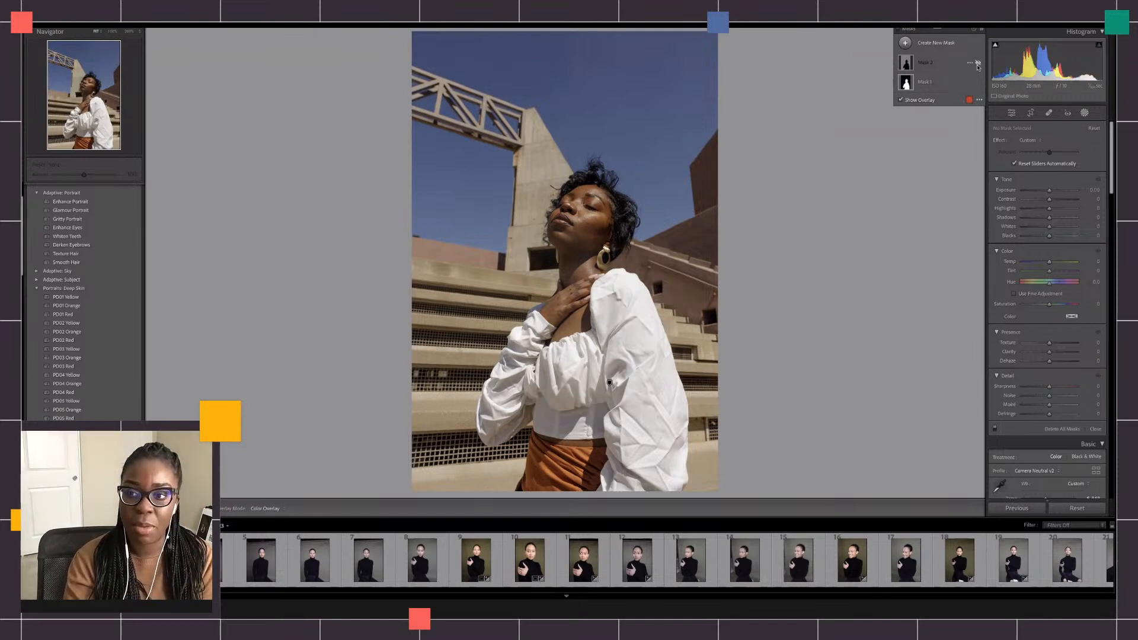
pyautogui.click(977, 64)
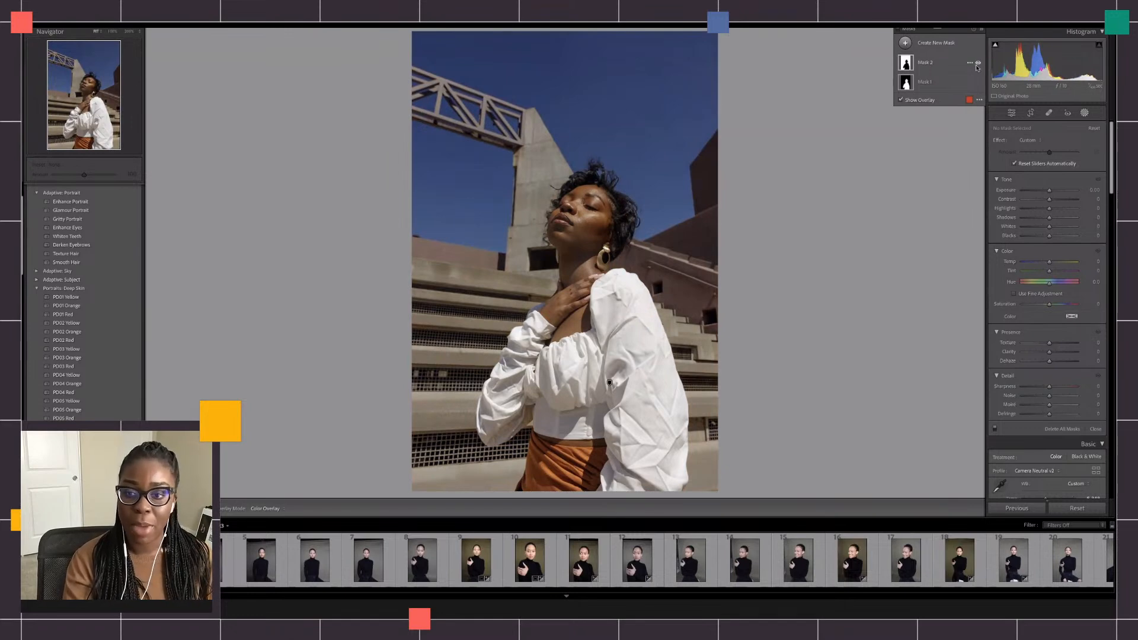
# Create a mask that selects the sky, then try a slight exposure increase to 0.11 and revert it
pyautogui.click(930, 45)
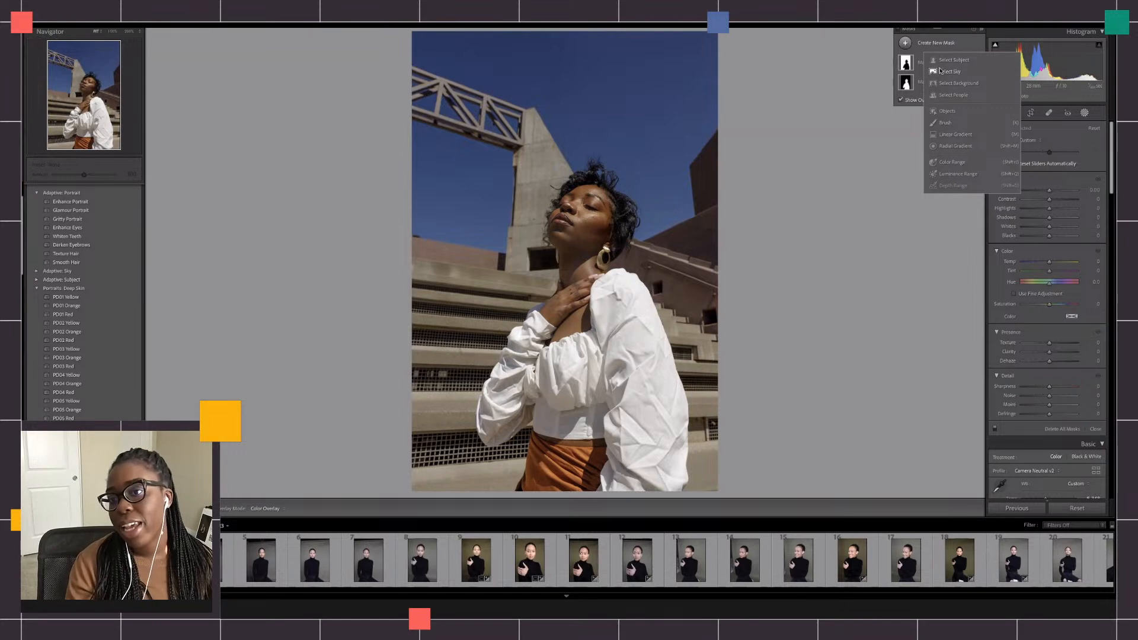
pyautogui.click(940, 71)
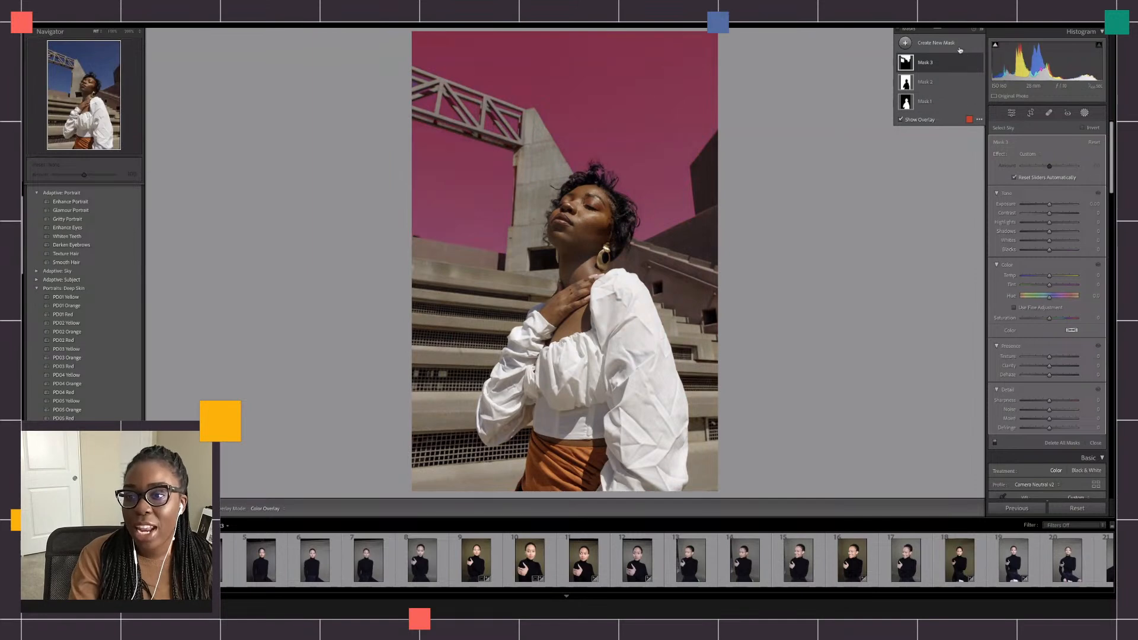
pyautogui.click(936, 43)
pyautogui.click(956, 72)
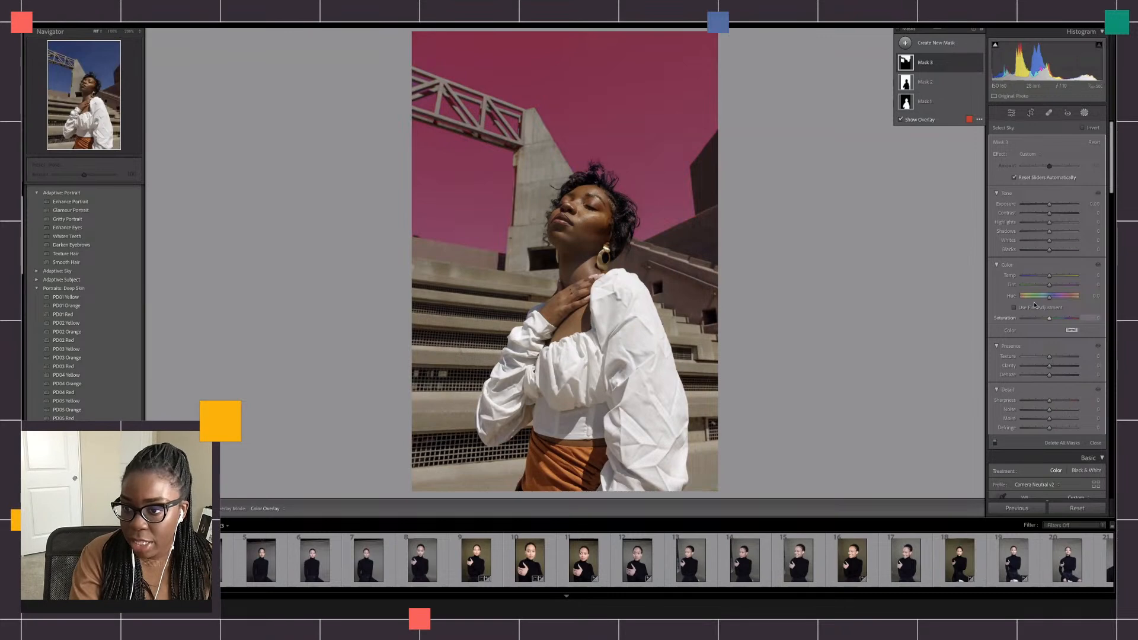
pyautogui.moveTo(1049, 204); pyautogui.dragTo(1050, 204)
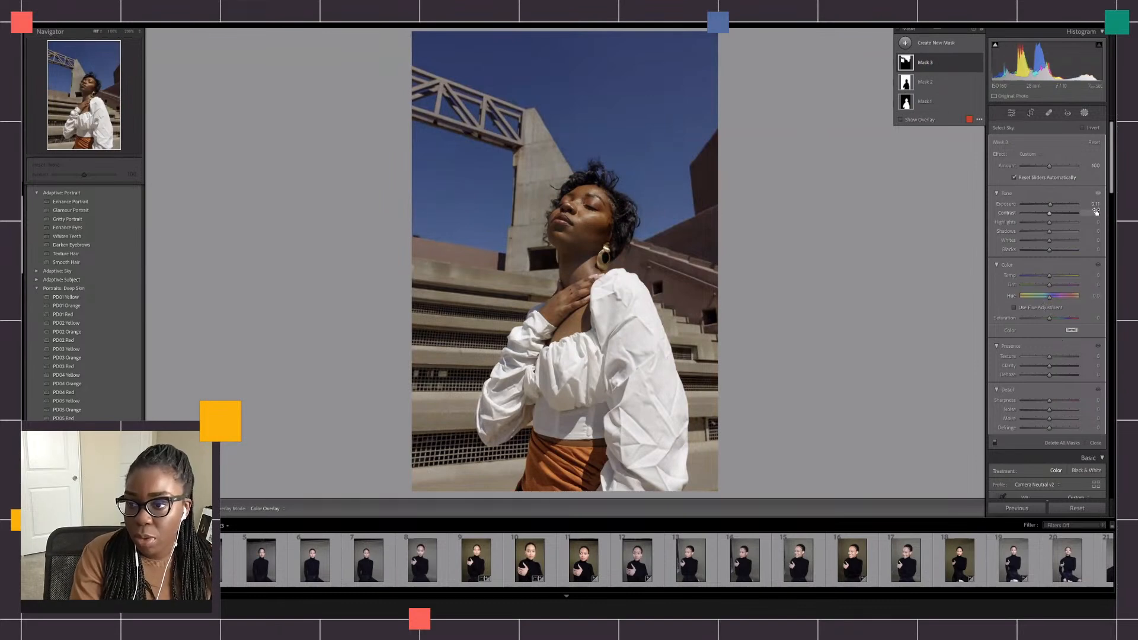
pyautogui.press('o')
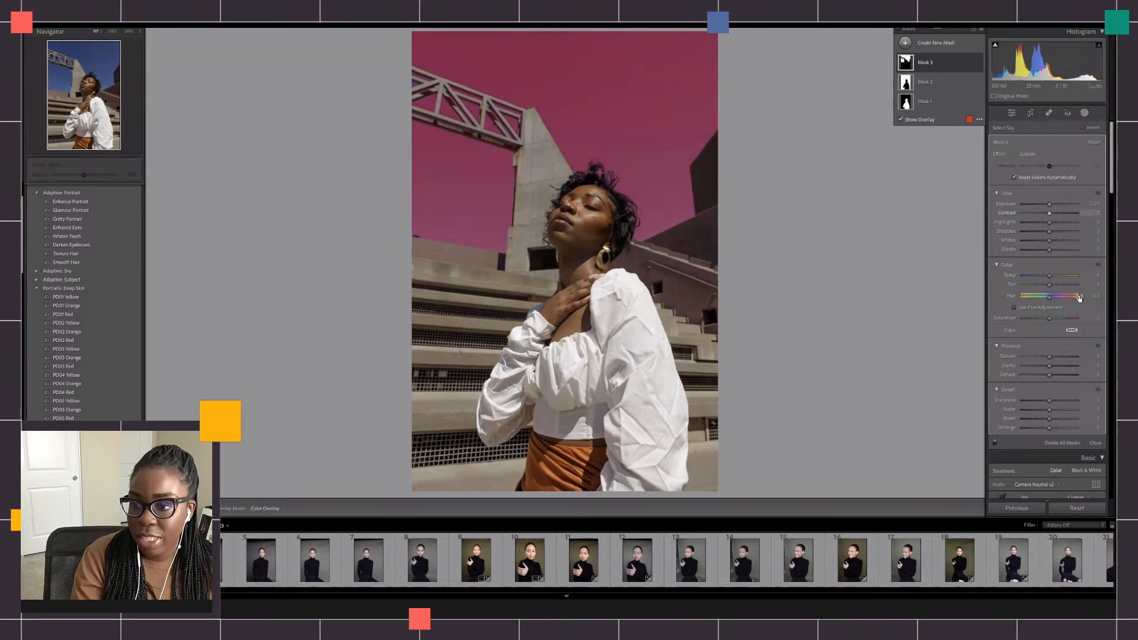
# Try teal and magenta hue shifts on the sky mask, inspecting the subject's hair edges up close between attempts
pyautogui.moveTo(1029, 296); pyautogui.dragTo(1042, 298)
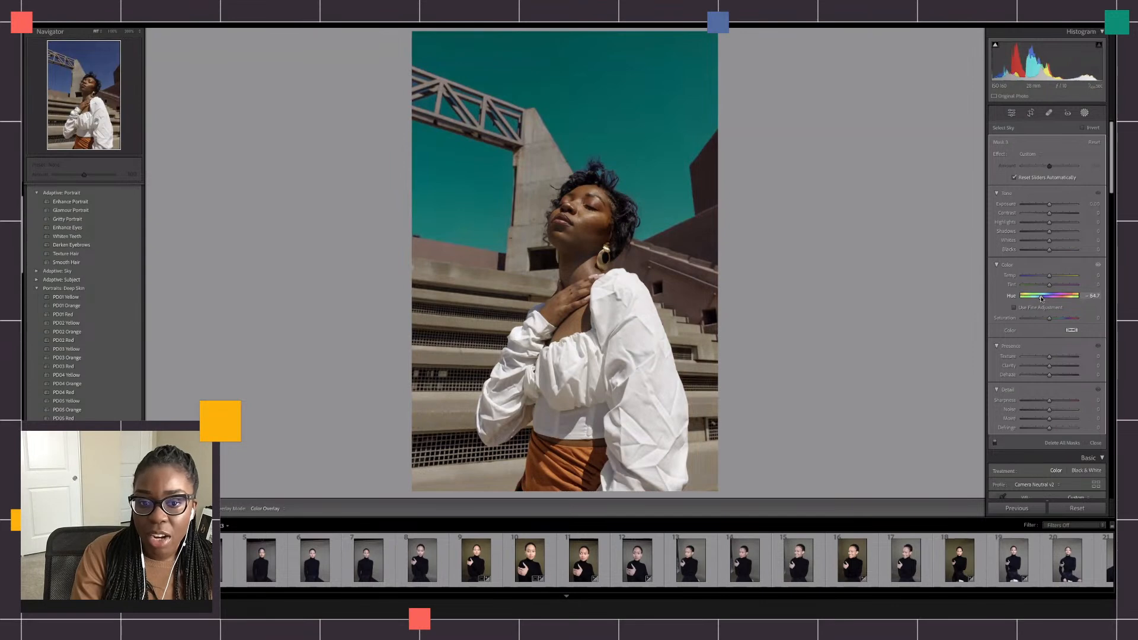
pyautogui.moveTo(1042, 299)
pyautogui.mouseDown()
pyautogui.moveTo(1076, 298)
pyautogui.moveTo(1063, 298)
pyautogui.mouseUp()
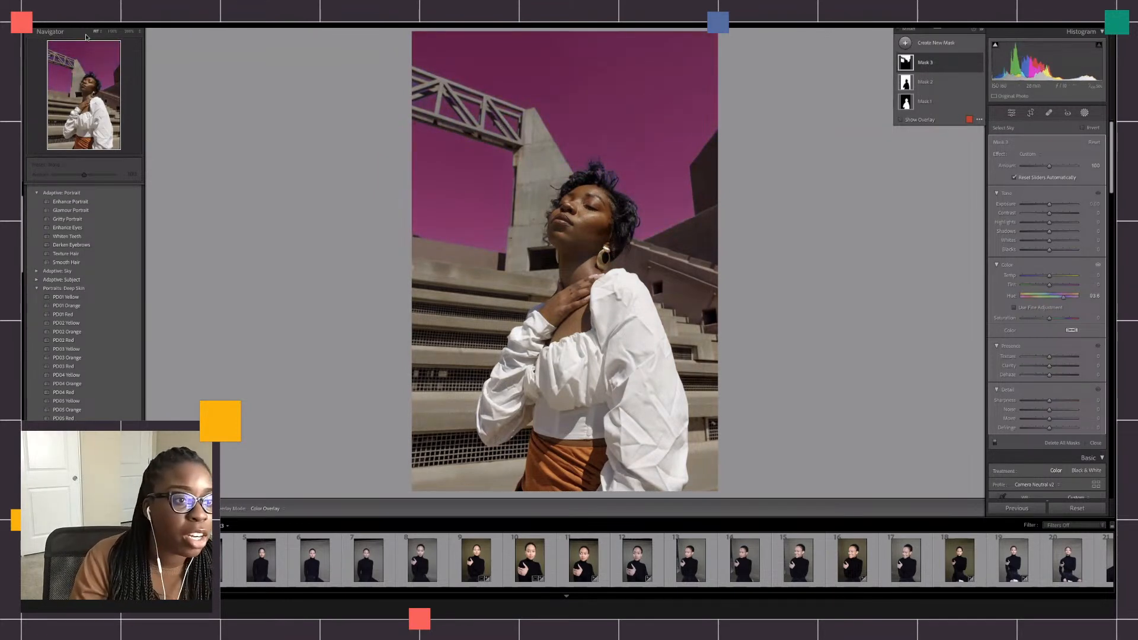
pyautogui.click(112, 31)
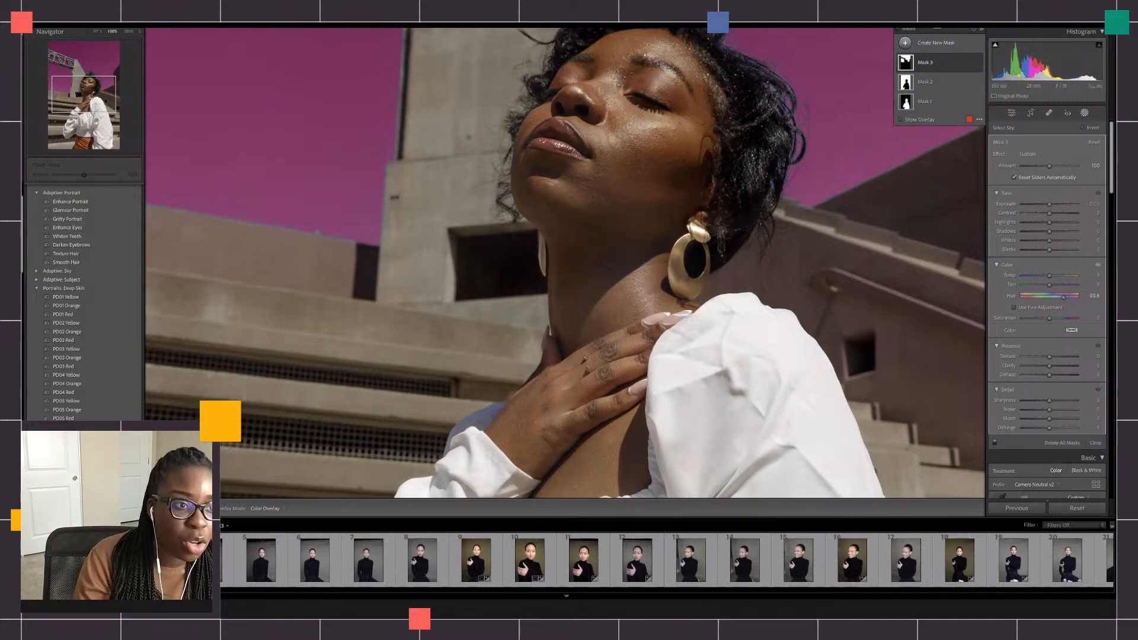
pyautogui.click(96, 30)
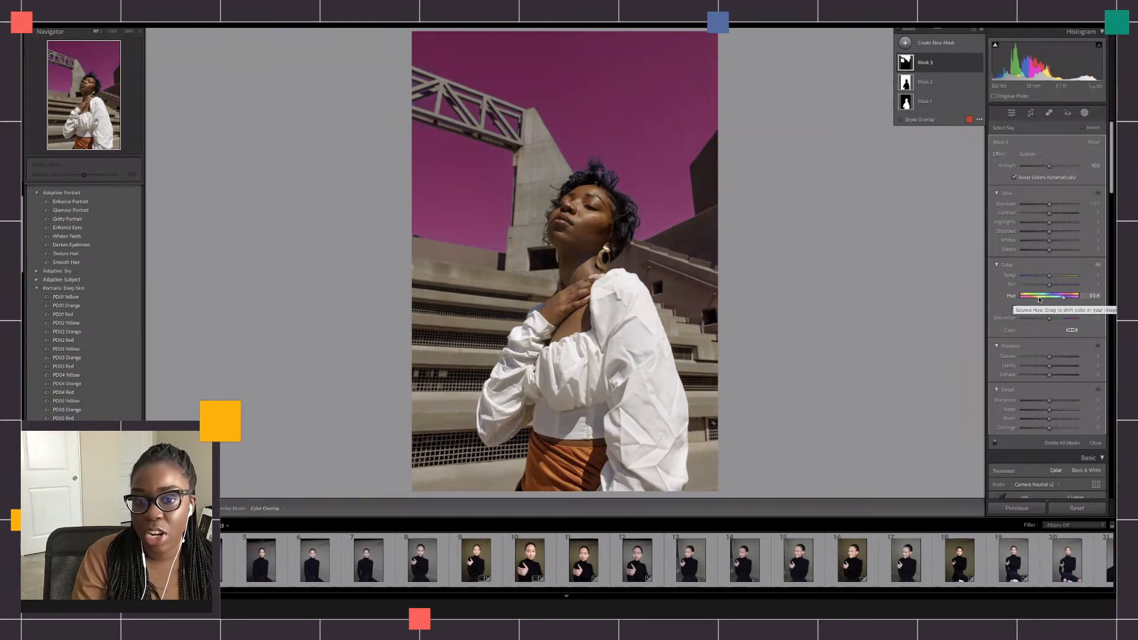
pyautogui.moveTo(1037, 299); pyautogui.dragTo(1045, 297)
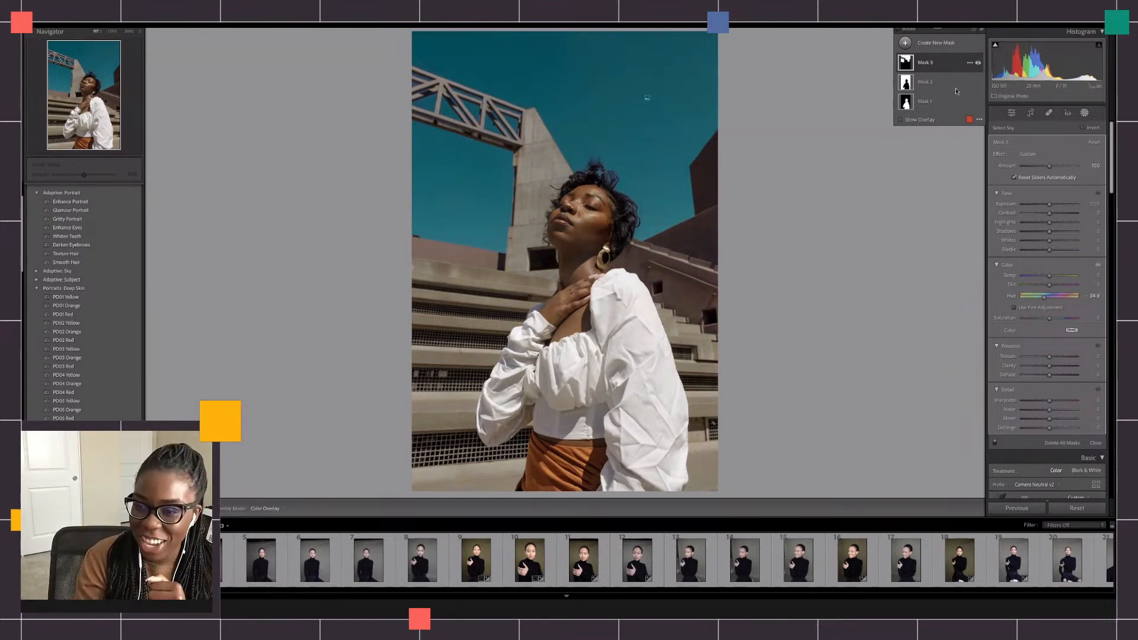
# Rename Mask 1 as Subject
pyautogui.rightClick(970, 101)
pyautogui.click(989, 104)
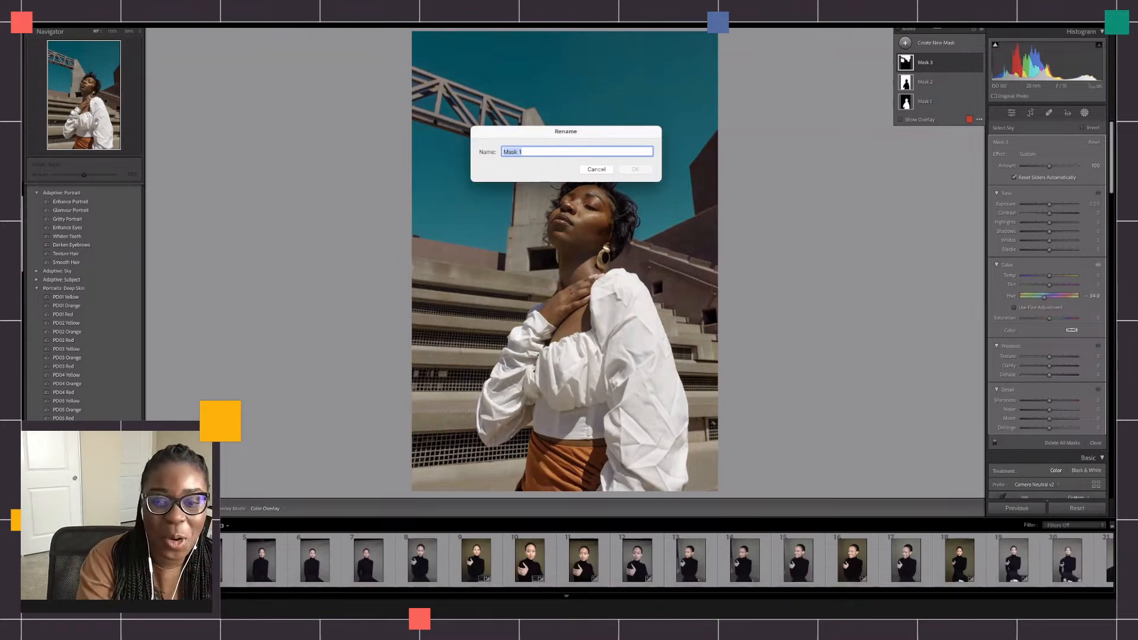
pyautogui.write('Su')
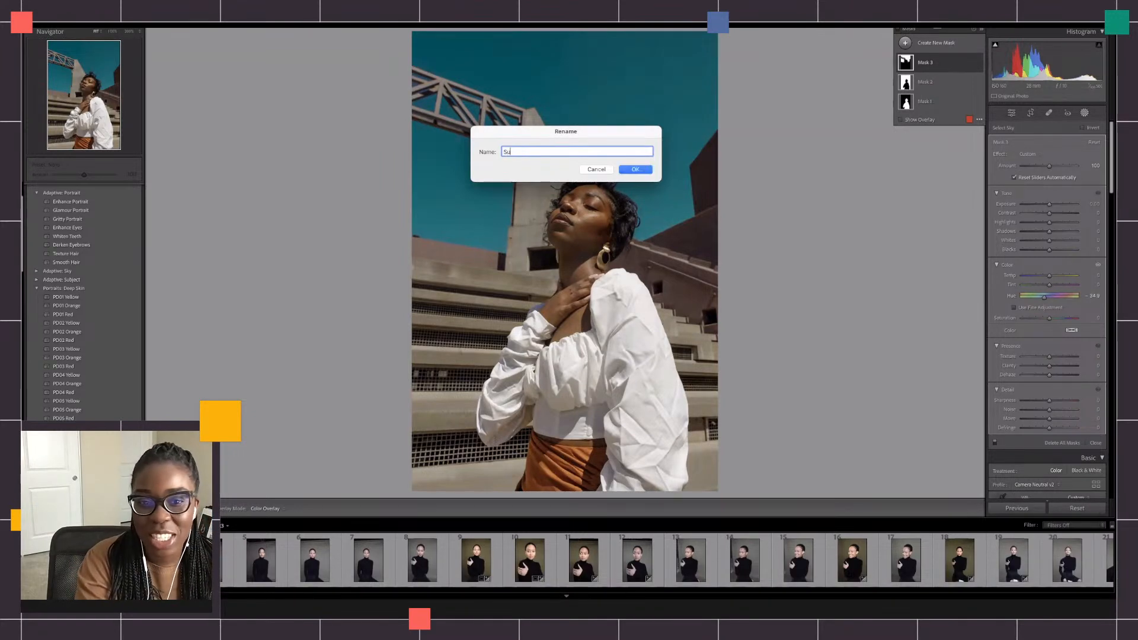
pyautogui.write('bject')
pyautogui.press('Return')
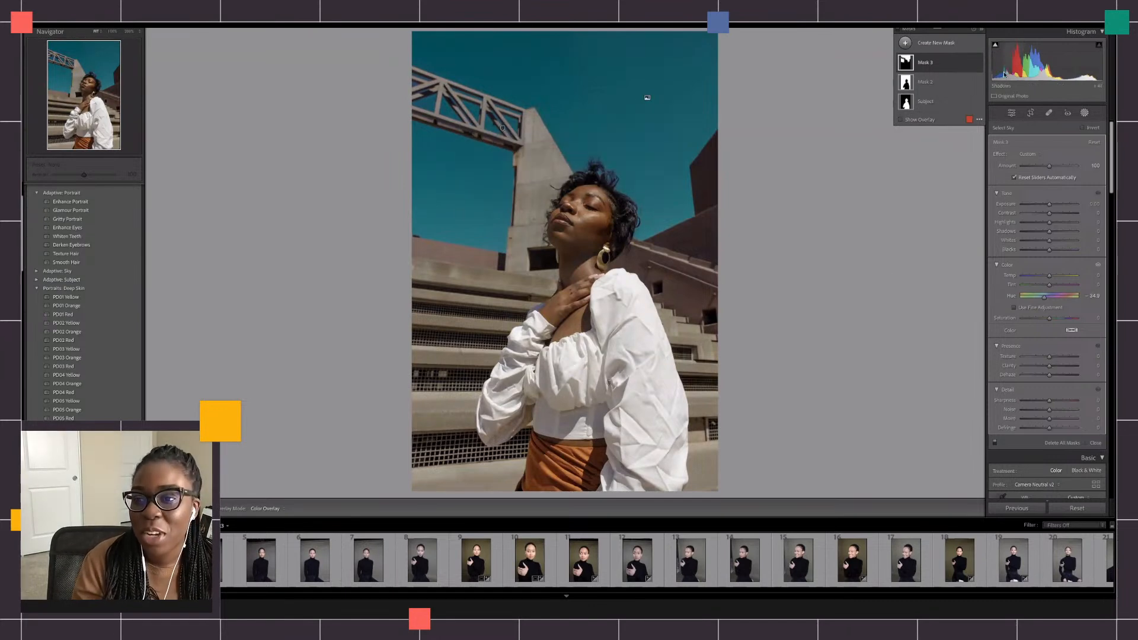
# Rename Mask 2 as Background
pyautogui.click(971, 83)
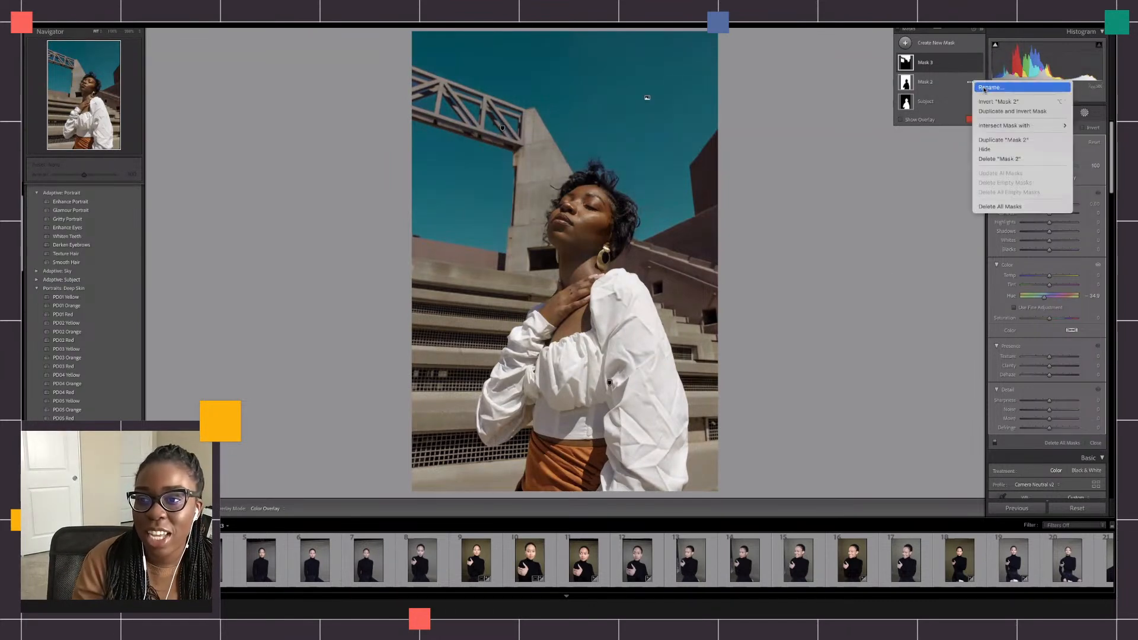
pyautogui.click(985, 87)
pyautogui.write('Back')
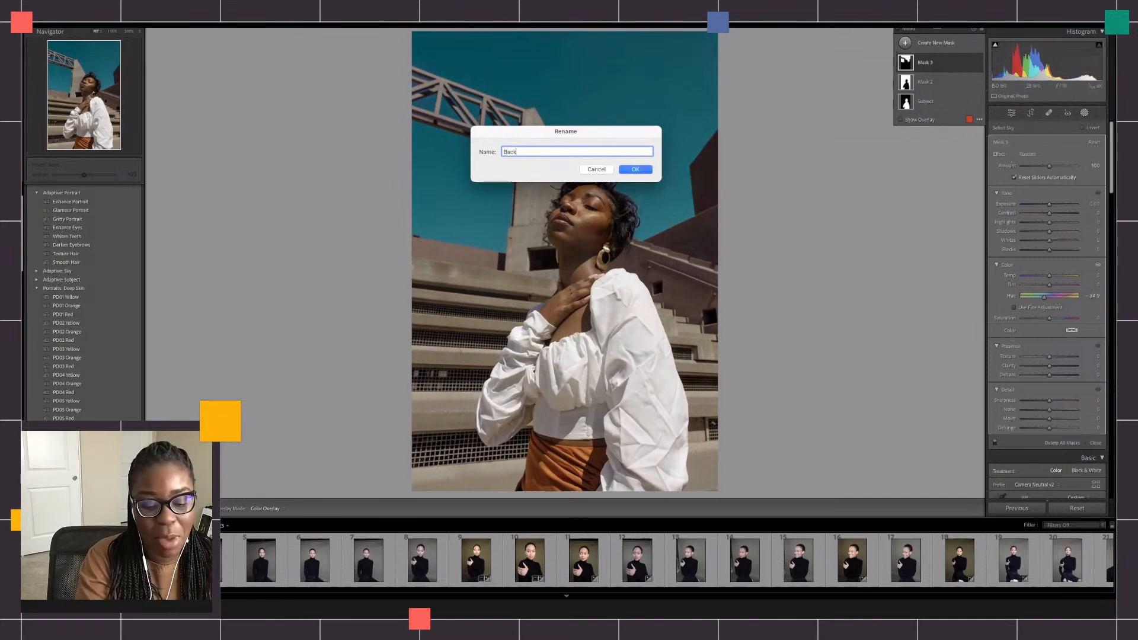
pyautogui.write('ground')
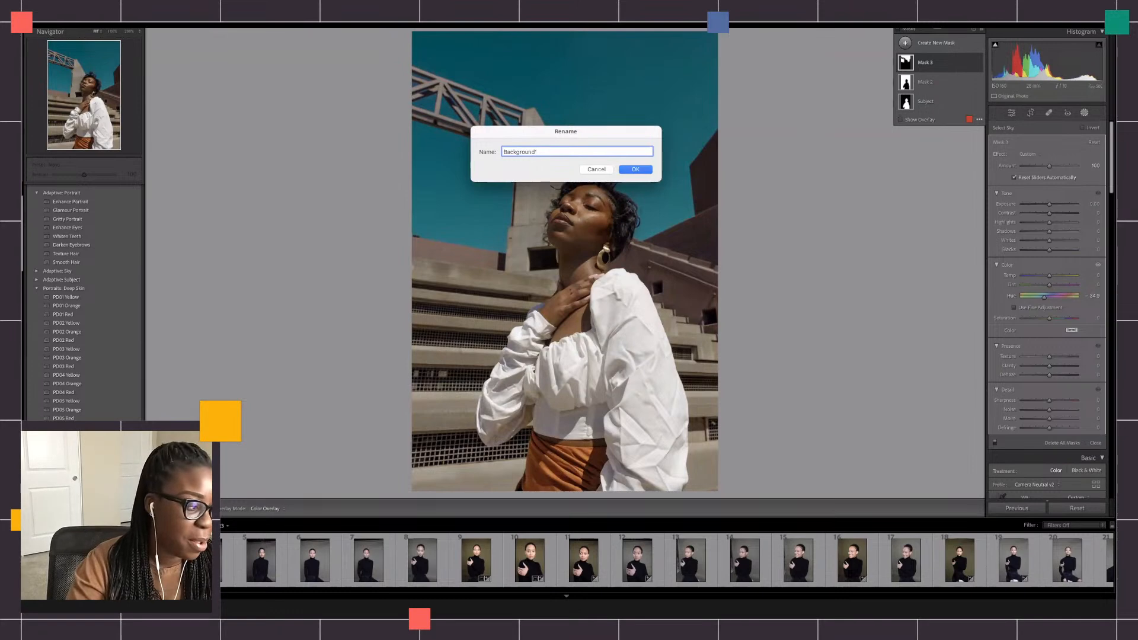
pyautogui.press('Return')
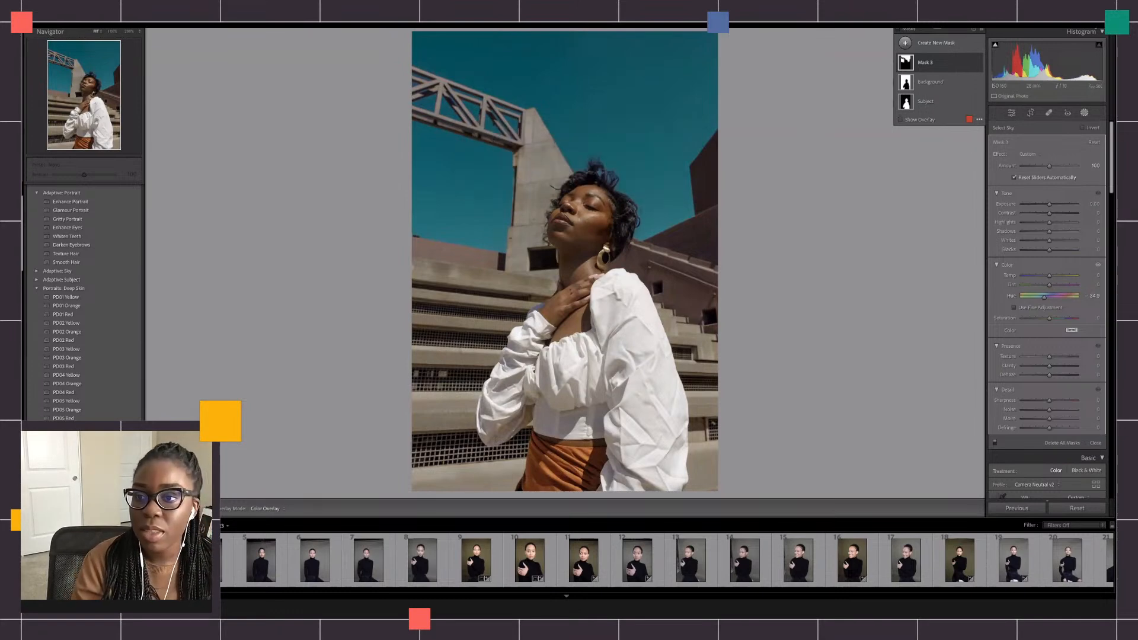
# Rename Mask 3 as Sky
pyautogui.click(970, 62)
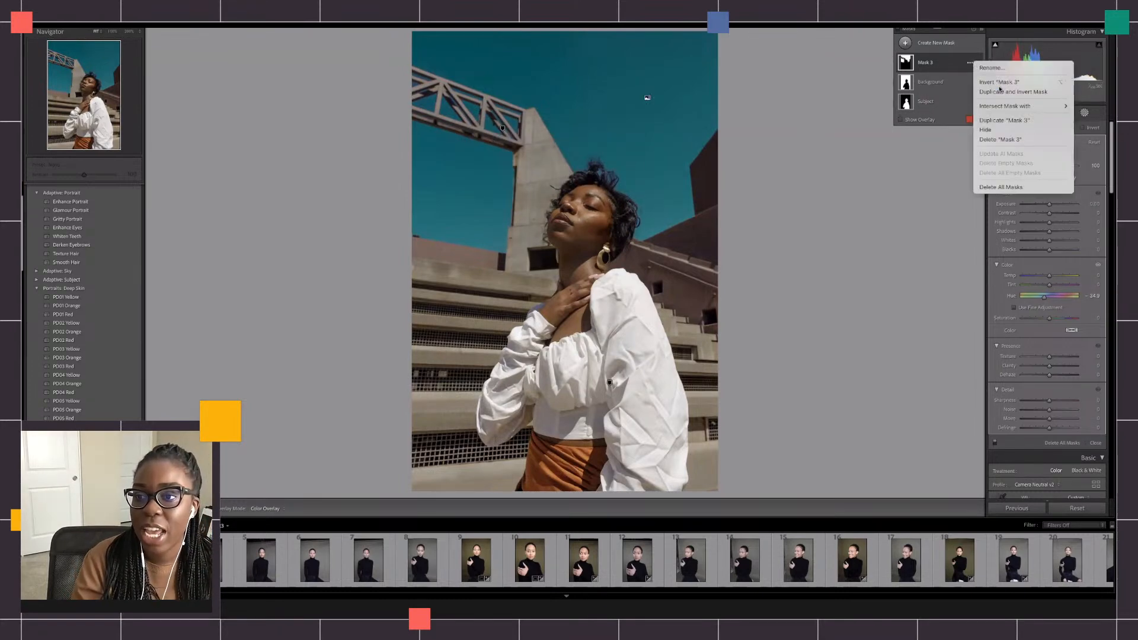
pyautogui.click(999, 69)
pyautogui.write('S')
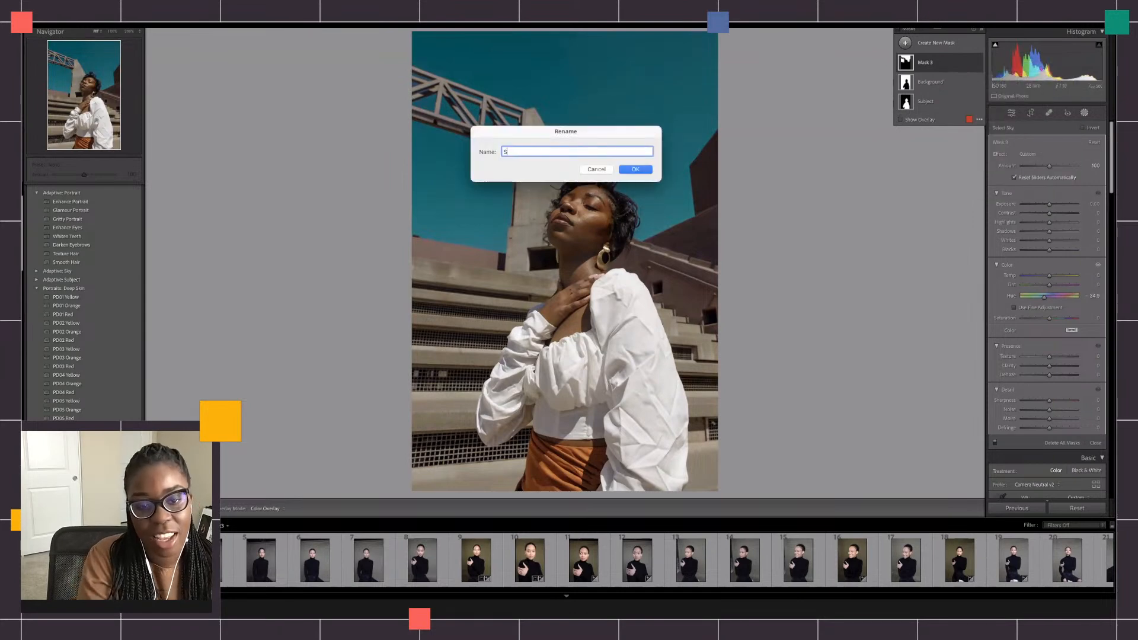
pyautogui.write('ky')
pyautogui.press('Return')
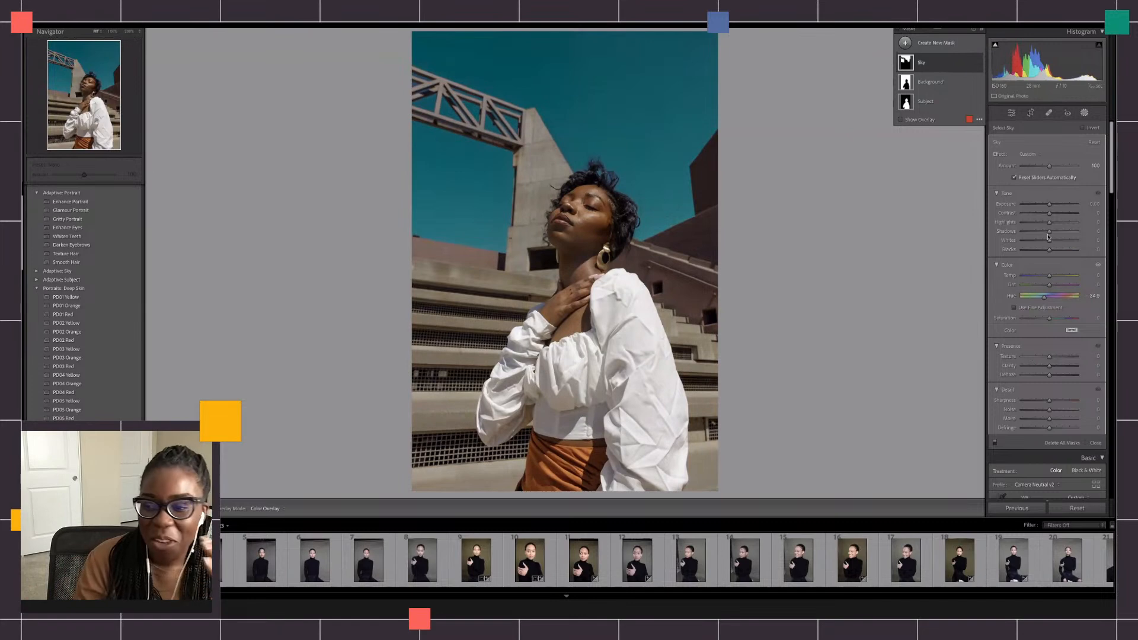
# Set the Sky mask's hue to -20.4 and compare the photo with the mask hidden and shown
pyautogui.moveTo(1043, 299); pyautogui.dragTo(1046, 299)
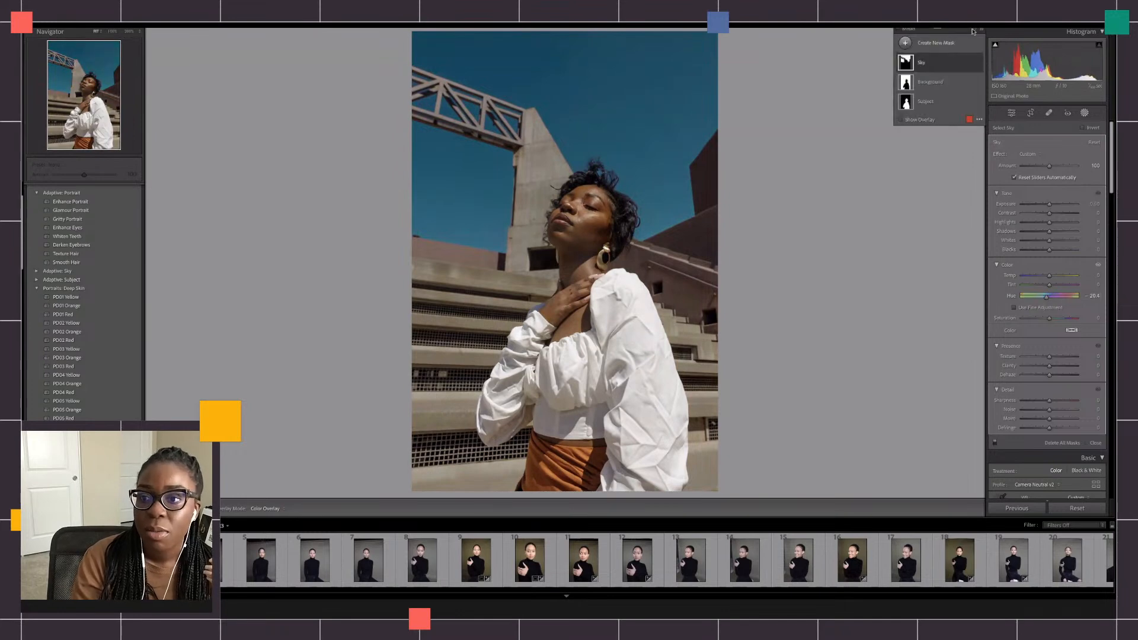
pyautogui.click(978, 63)
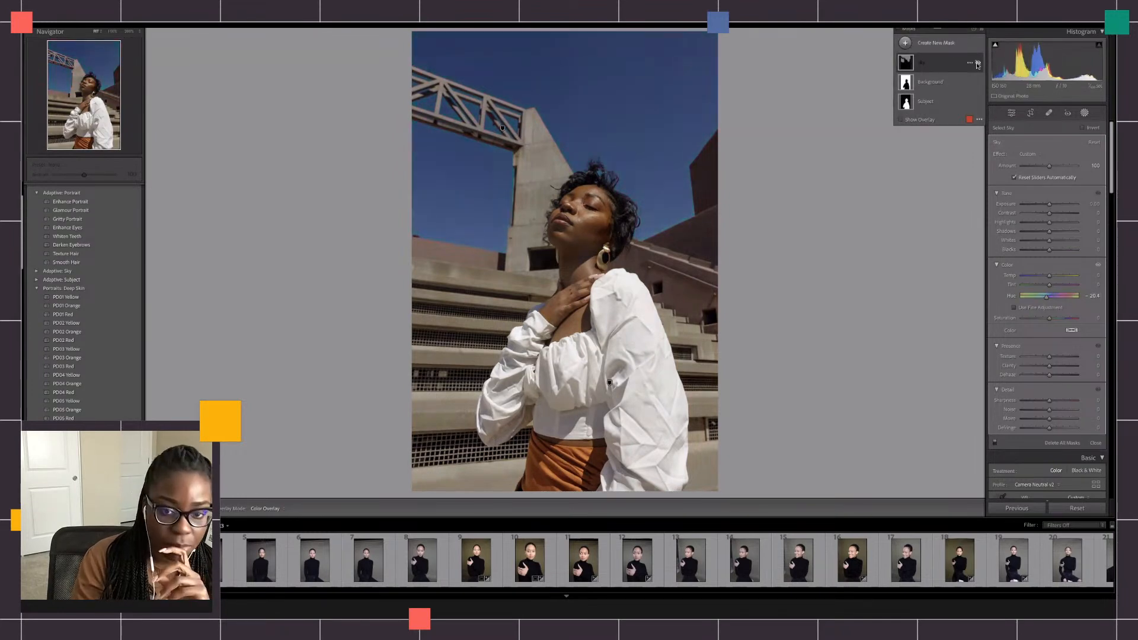
pyautogui.click(978, 63)
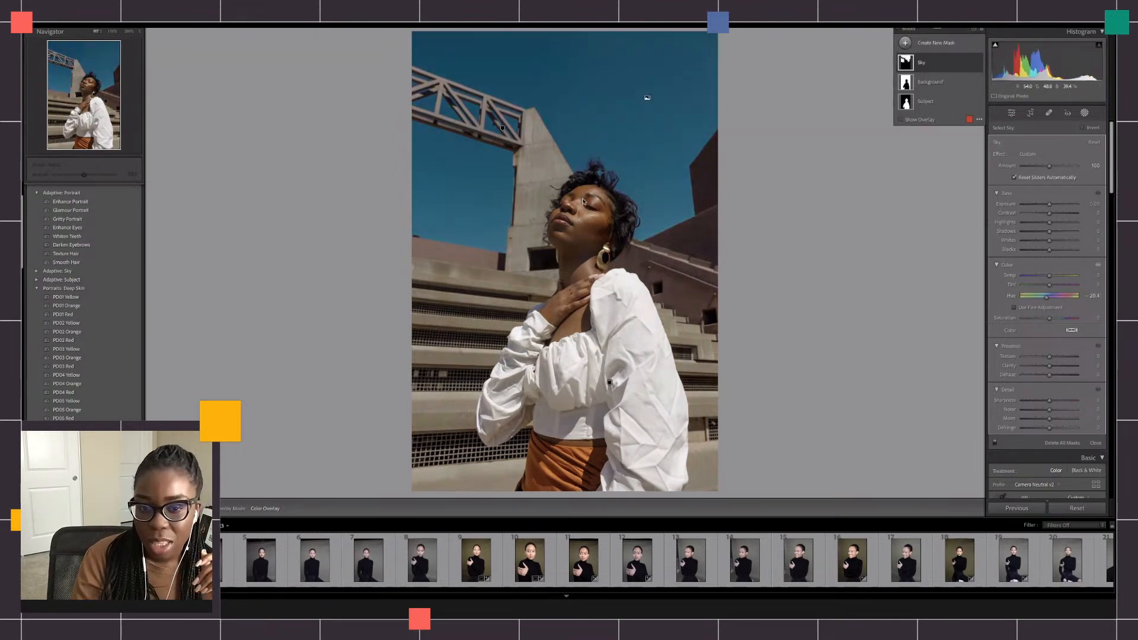
# Reduce the Sky mask's saturation to -16, cool its temperature, and shift its tint to -100
pyautogui.moveTo(1047, 320); pyautogui.dragTo(1039, 321)
pyautogui.moveTo(1050, 277); pyautogui.dragTo(1037, 280)
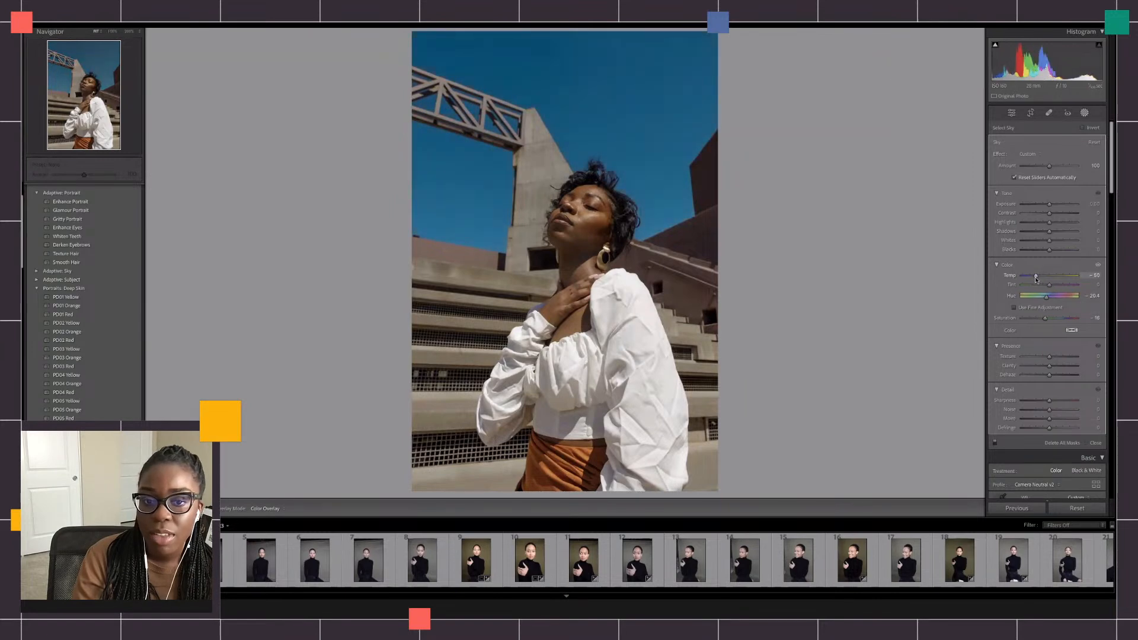
pyautogui.moveTo(1036, 280); pyautogui.dragTo(1006, 289)
pyautogui.click(1038, 287)
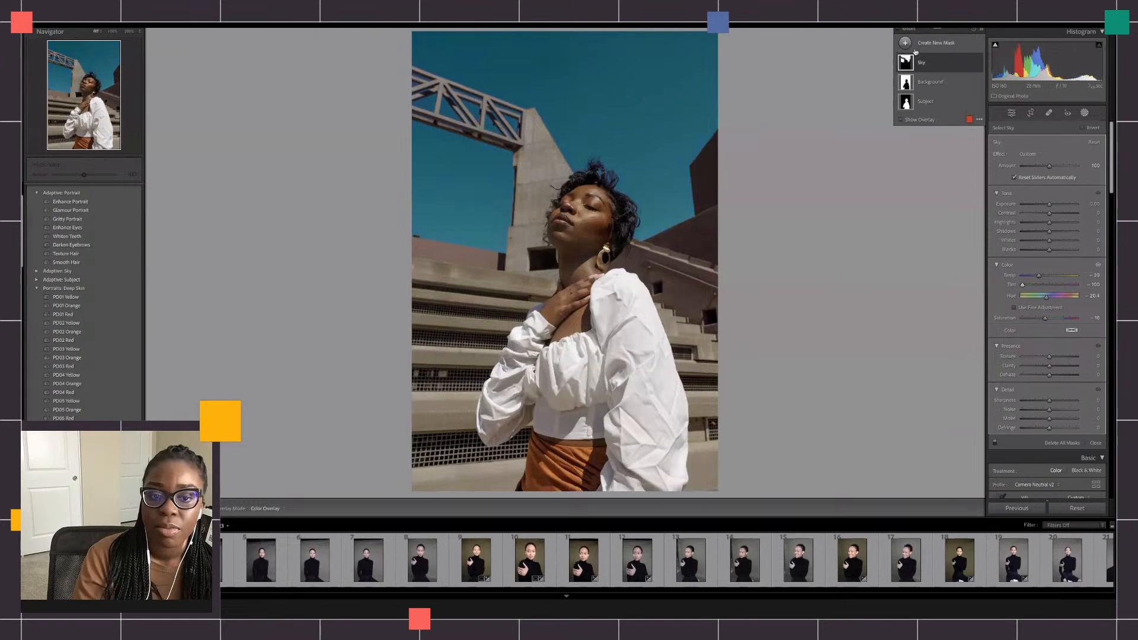
# Toggle the Subject, Background and Sky masks off and on in turn to compare each mask's effect on the photo
pyautogui.click(979, 63)
pyautogui.click(978, 63)
pyautogui.click(1090, 116)
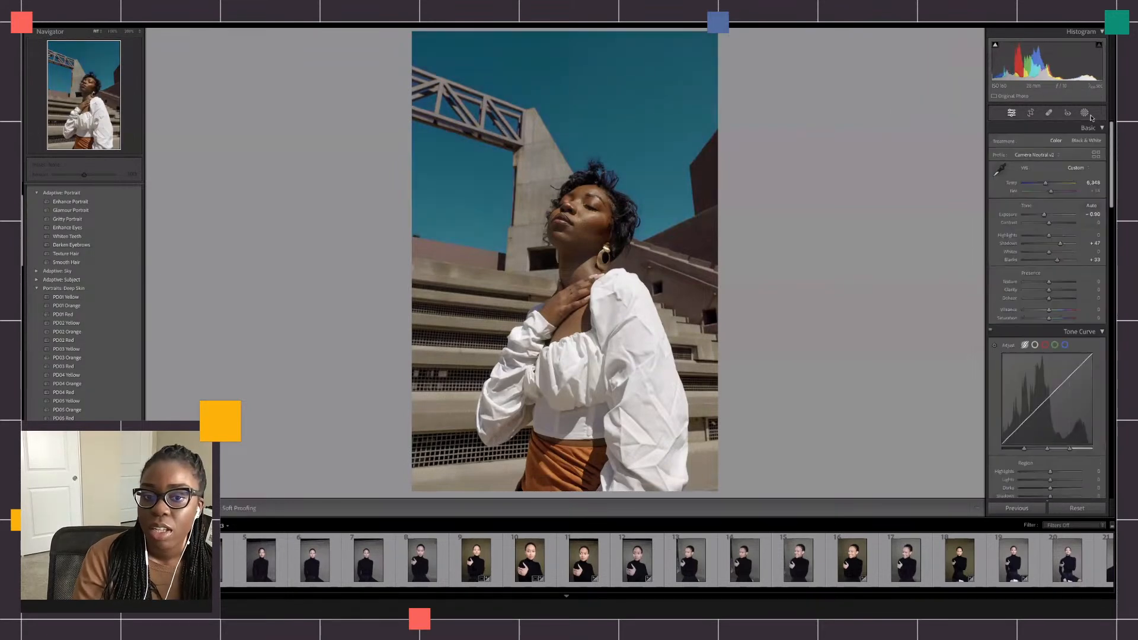
pyautogui.click(1091, 117)
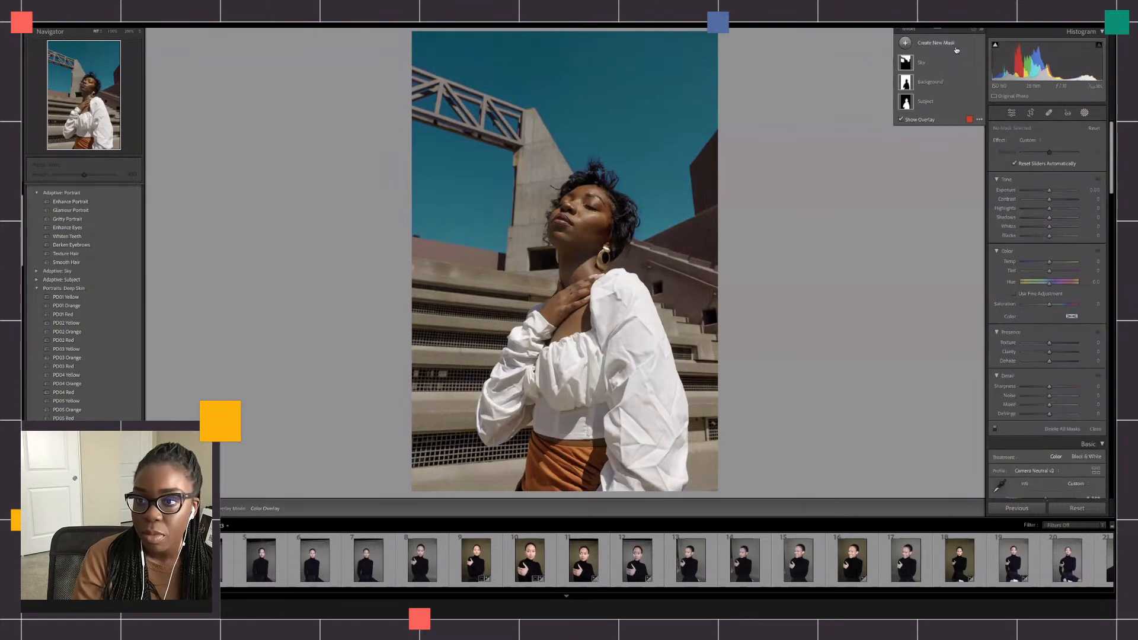
pyautogui.click(978, 101)
pyautogui.click(978, 101)
pyautogui.click(978, 82)
pyautogui.click(978, 82)
pyautogui.click(978, 63)
pyautogui.click(978, 63)
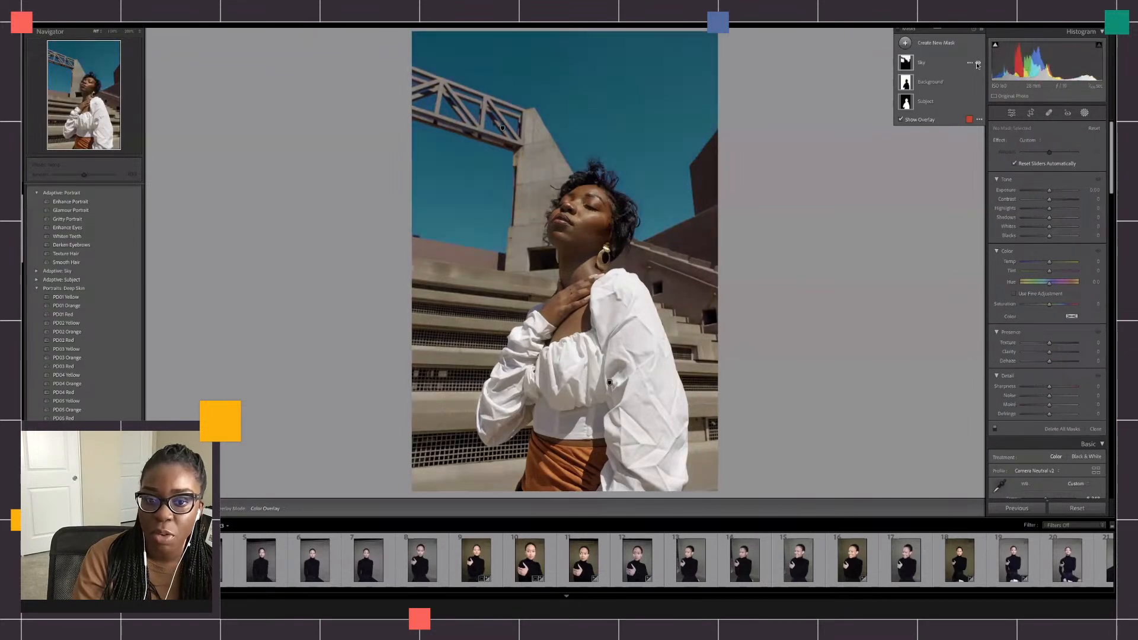
# Leave masking without adding another mask and compare the original and edited photo side by side
pyautogui.click(919, 43)
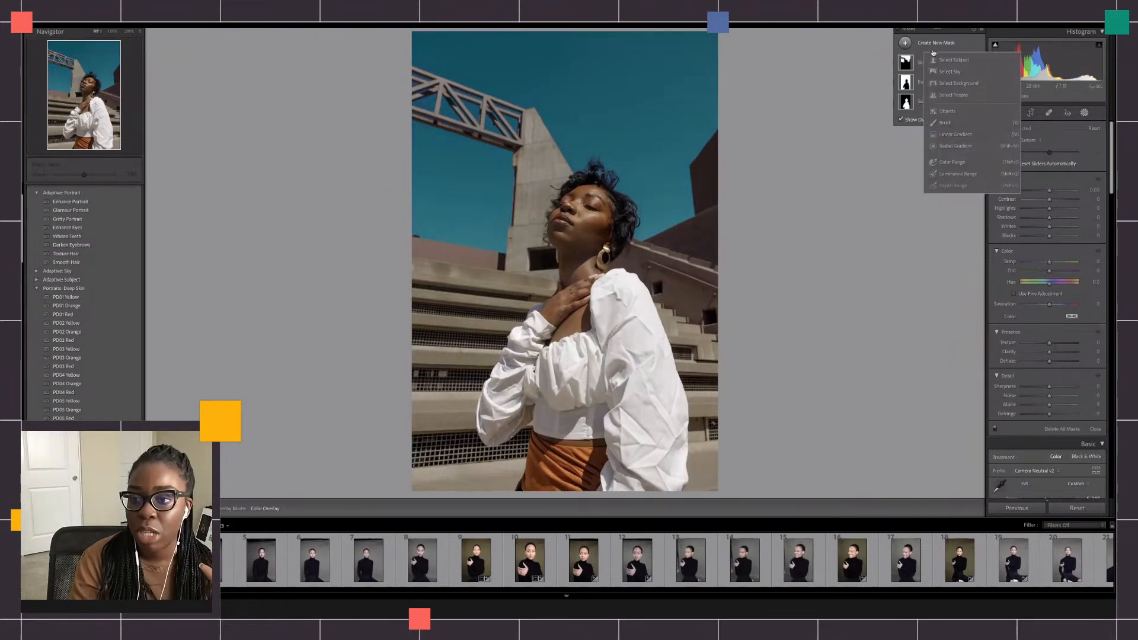
pyautogui.click(1085, 112)
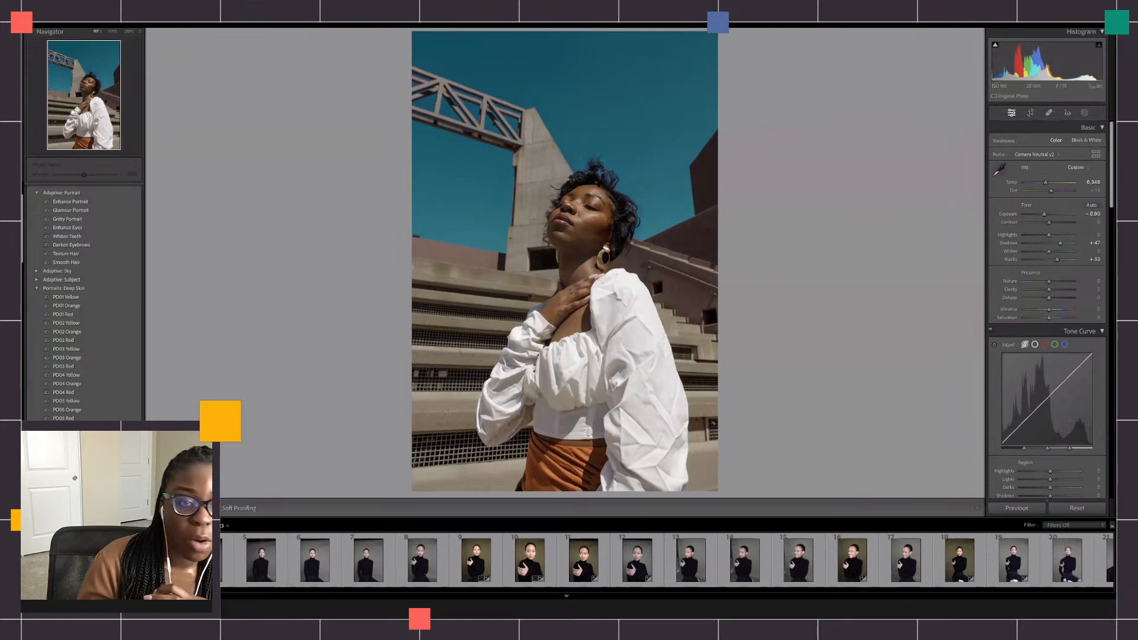
pyautogui.press('y')
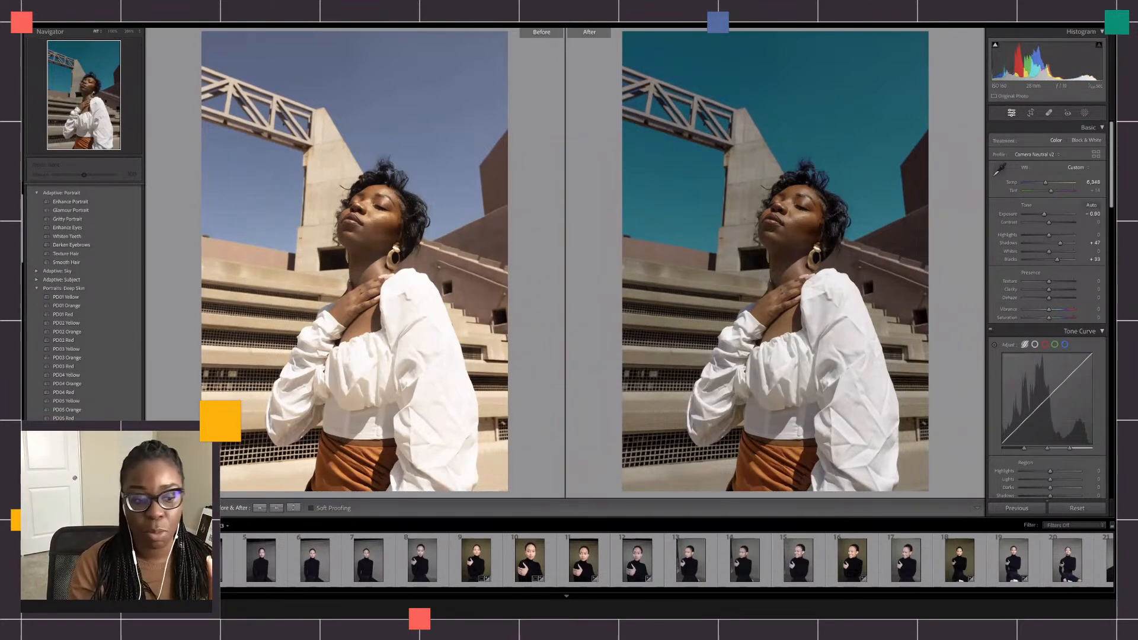
# Leave the side-by-side comparison and switch to the studio portrait of the woman leaning on the radio
pyautogui.press('y')
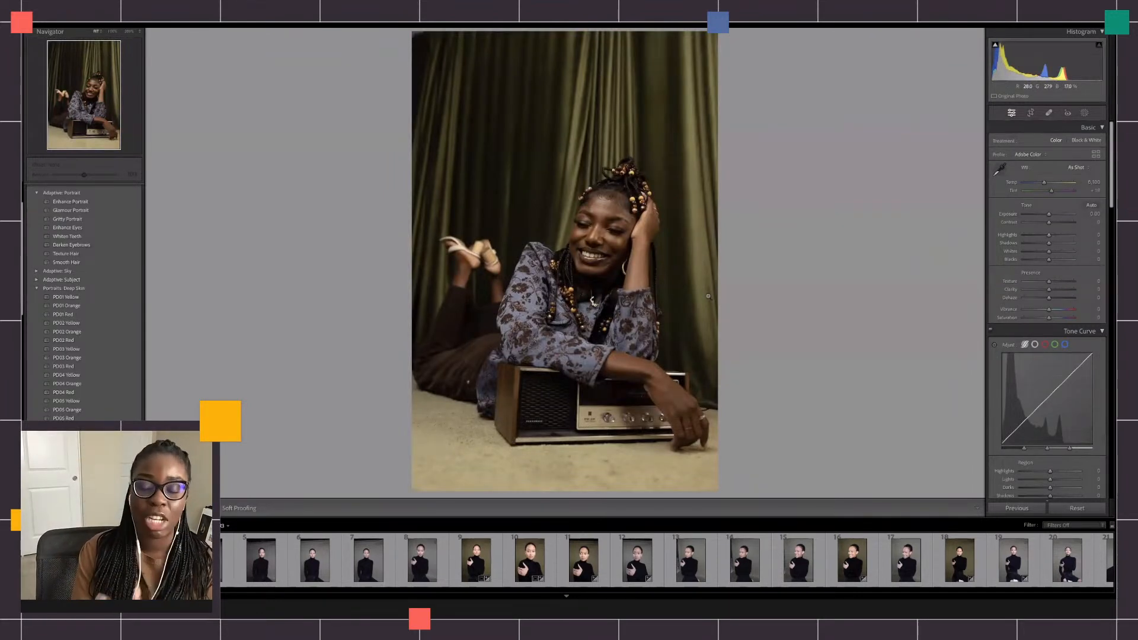
pyautogui.click(1086, 113)
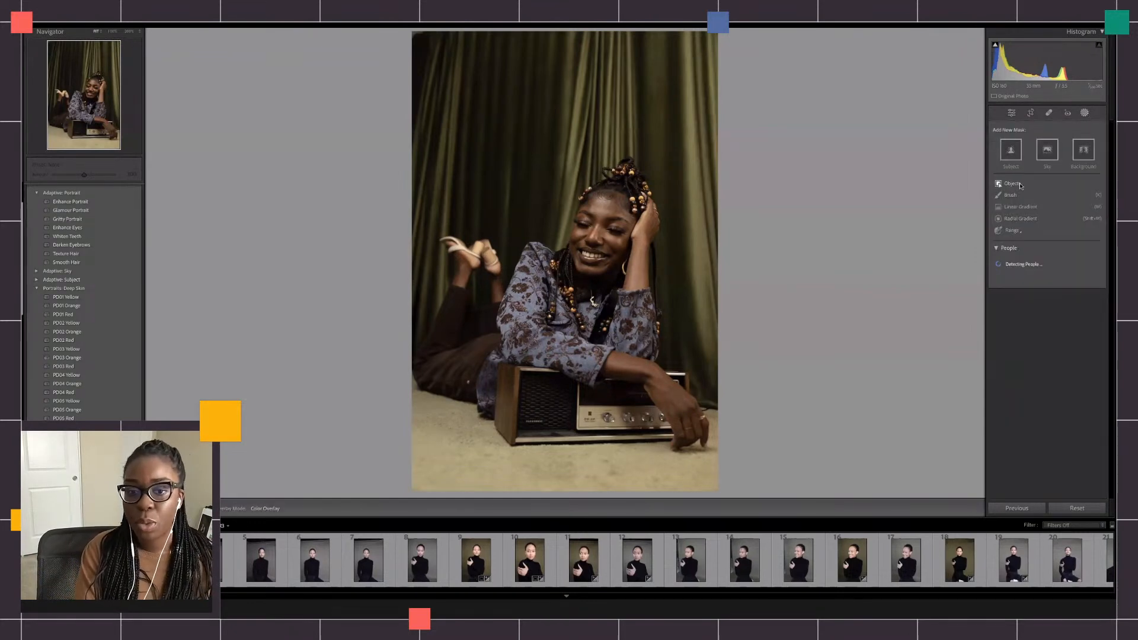
pyautogui.click(1014, 184)
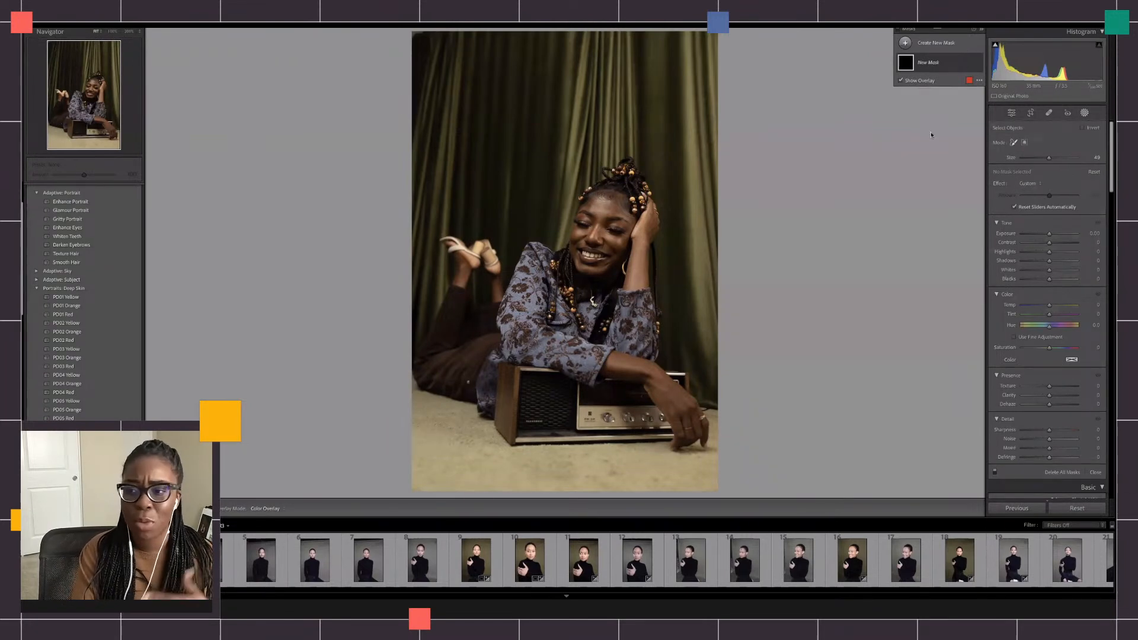
pyautogui.click(1085, 112)
# Browse the camera-matching profiles, comparing their looks on the portrait, and apply Camera Neutral v2
pyautogui.click(1045, 154)
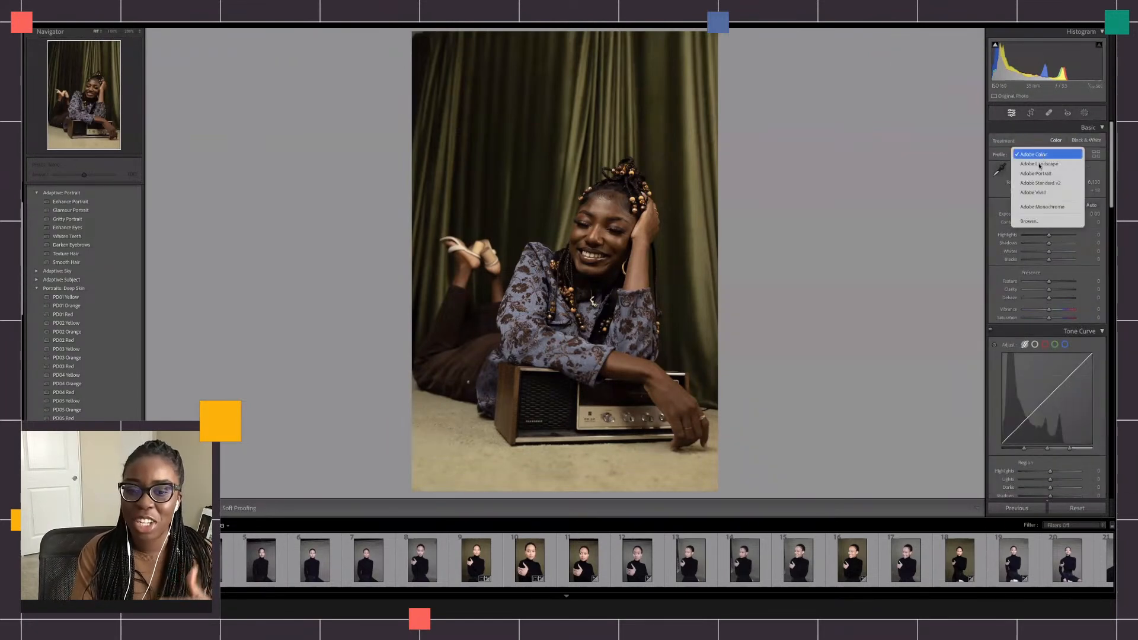
pyautogui.click(1031, 221)
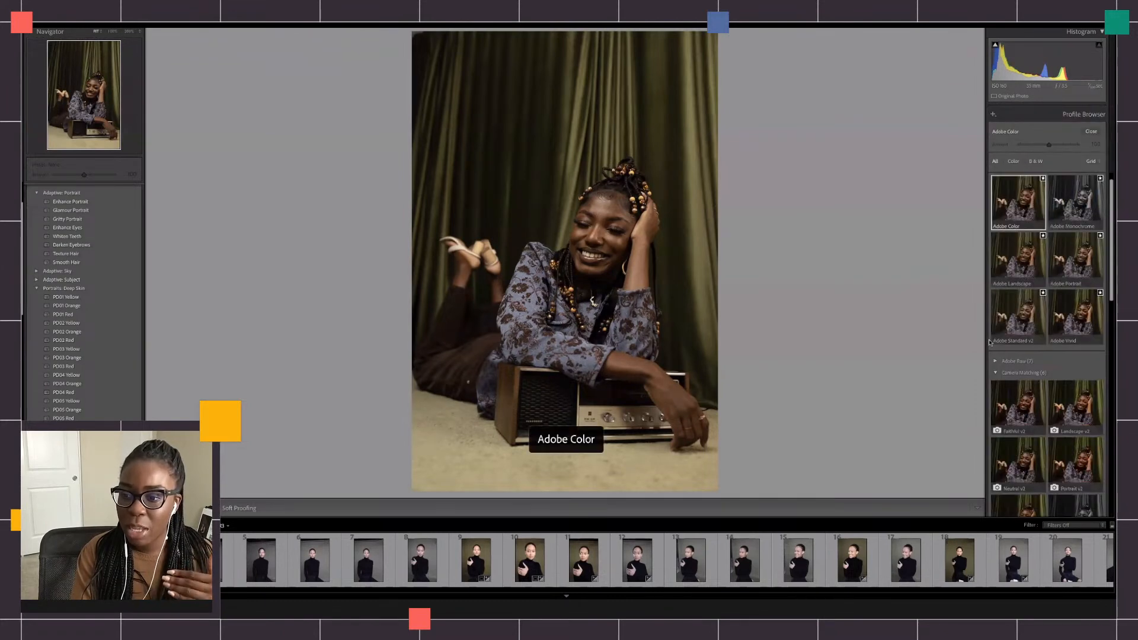
pyautogui.scroll(-2, 1029, 374)
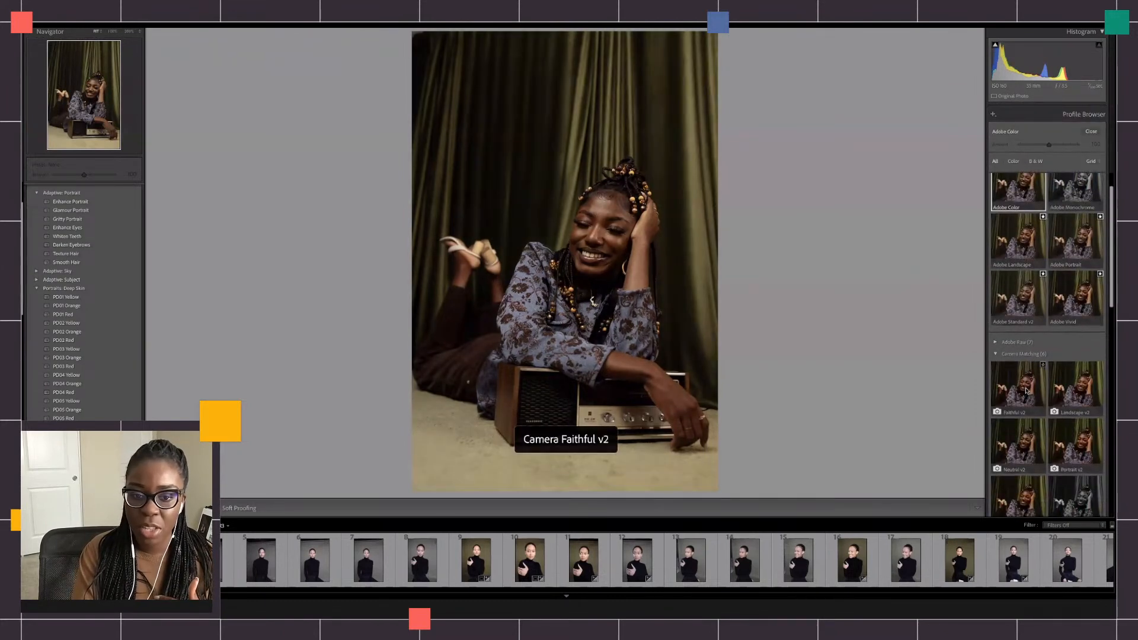
pyautogui.scroll(-1, 1027, 390)
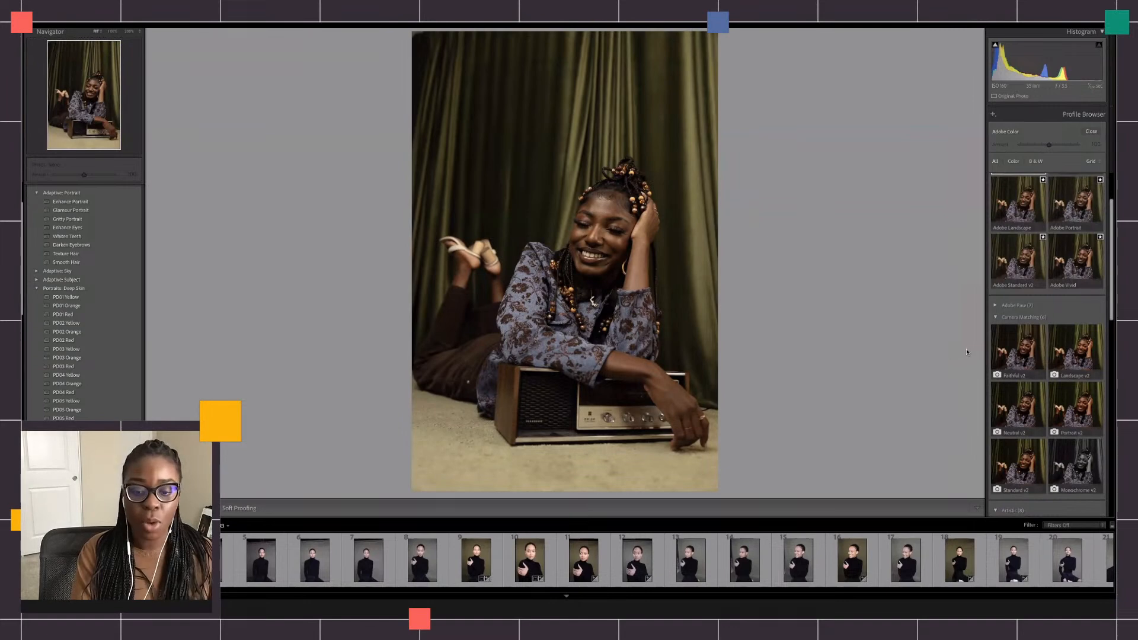
pyautogui.click(1011, 353)
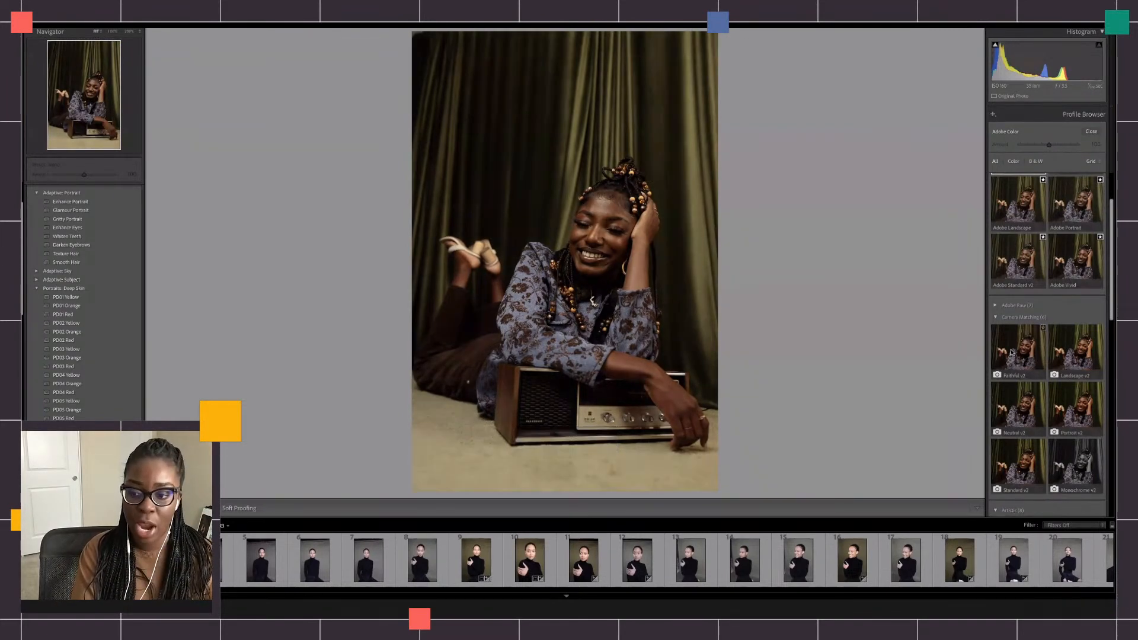
pyautogui.click(1021, 409)
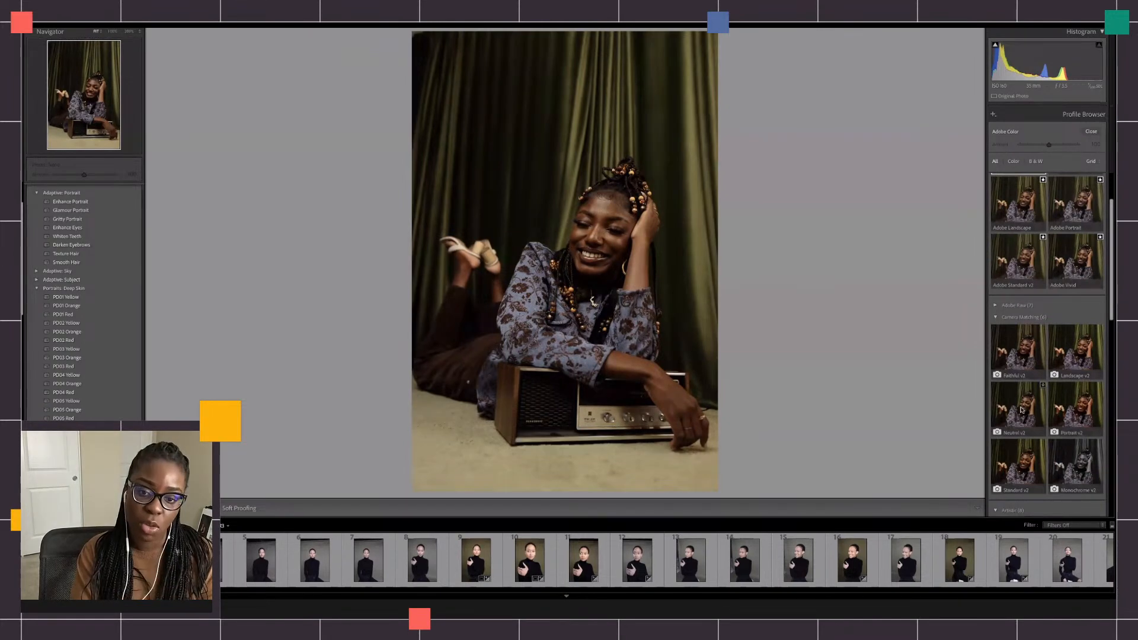
pyautogui.click(1019, 462)
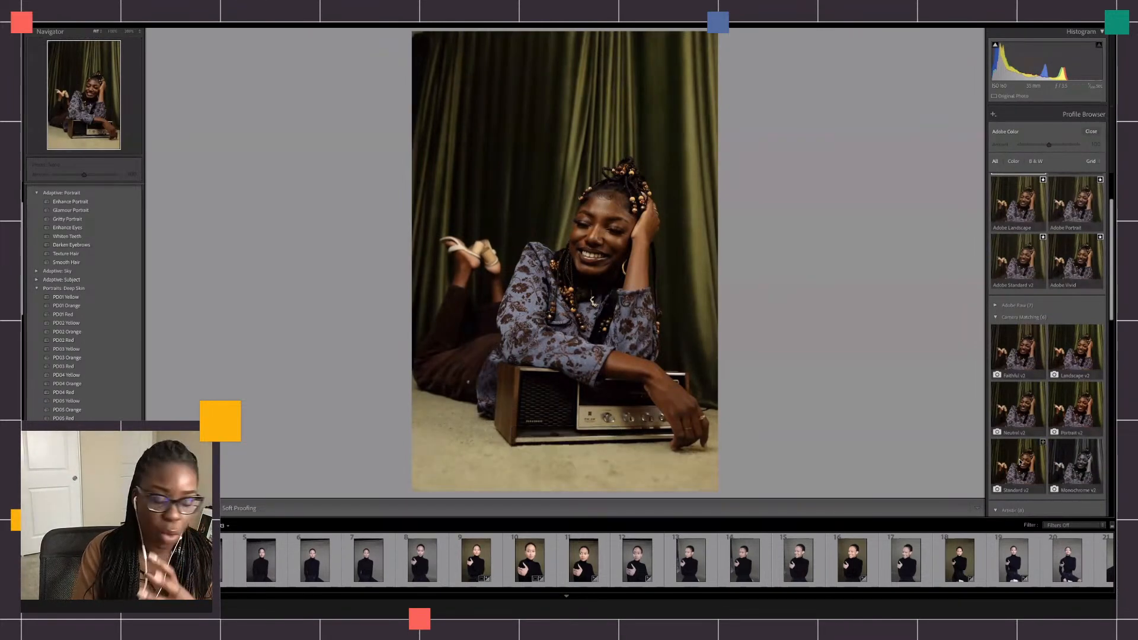
pyautogui.click(1021, 433)
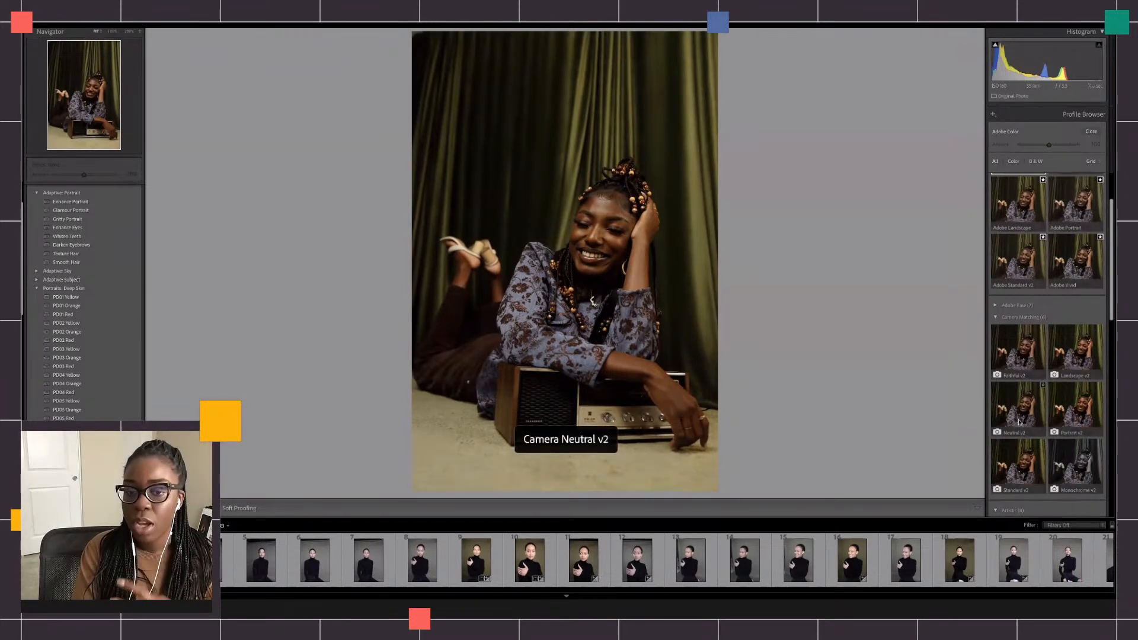
pyautogui.click(1094, 135)
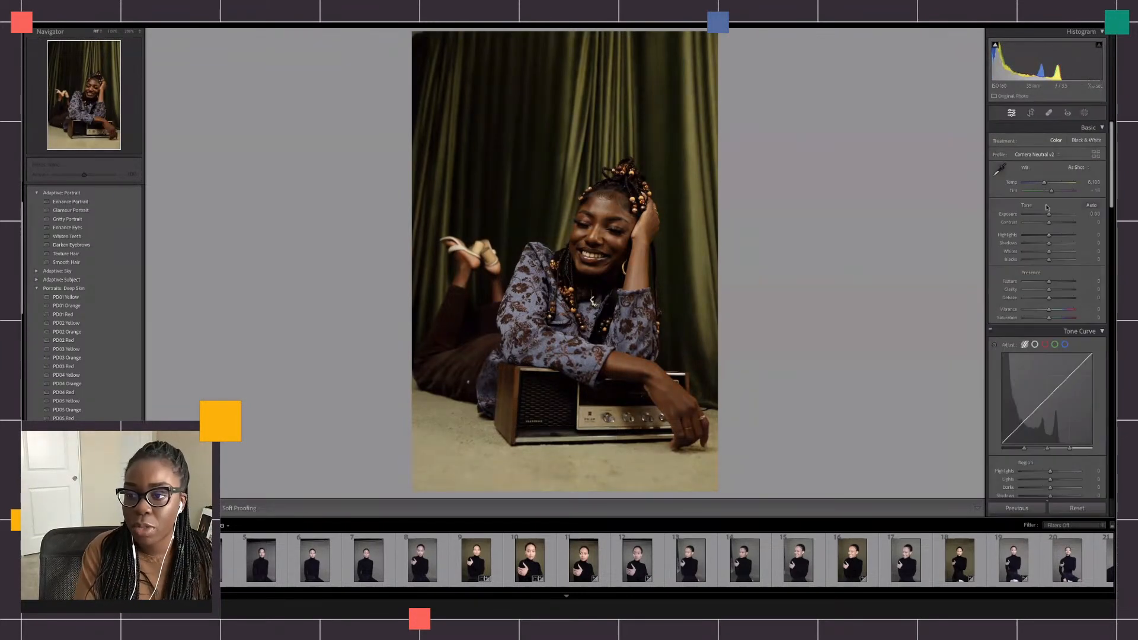
# Raise the photo's exposure to about +0.23, lower the contrast to -7, and lift the shadows to +10
pyautogui.moveTo(1050, 217); pyautogui.dragTo(1050, 218)
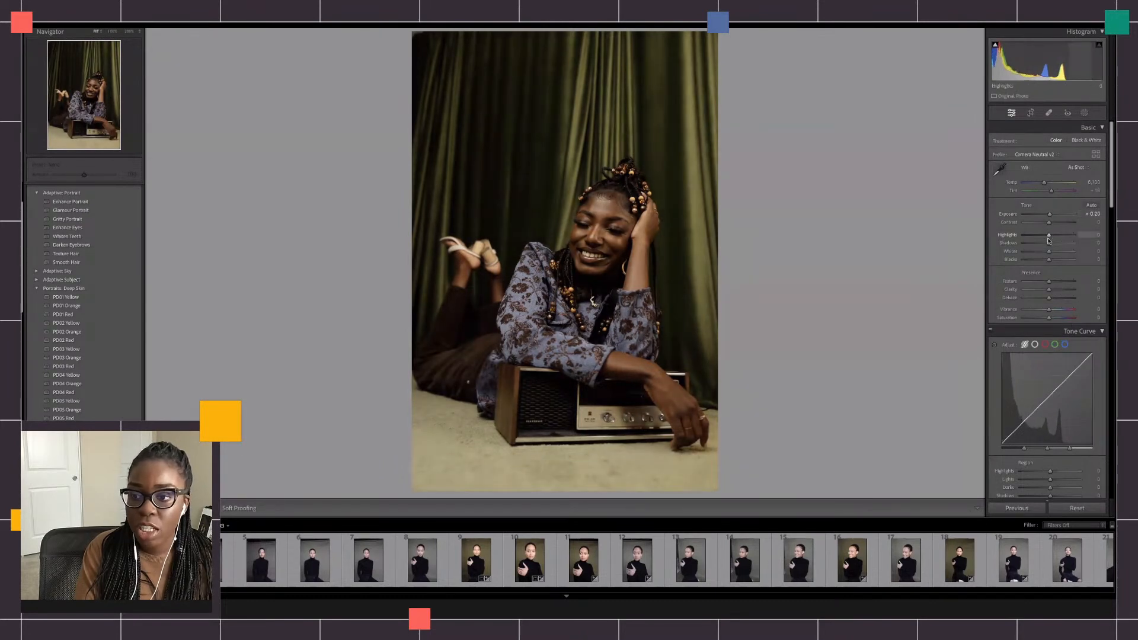
pyautogui.moveTo(1047, 243)
pyautogui.mouseDown()
pyautogui.moveTo(1047, 226)
pyautogui.moveTo(1049, 259)
pyautogui.moveTo(1050, 245)
pyautogui.mouseUp()
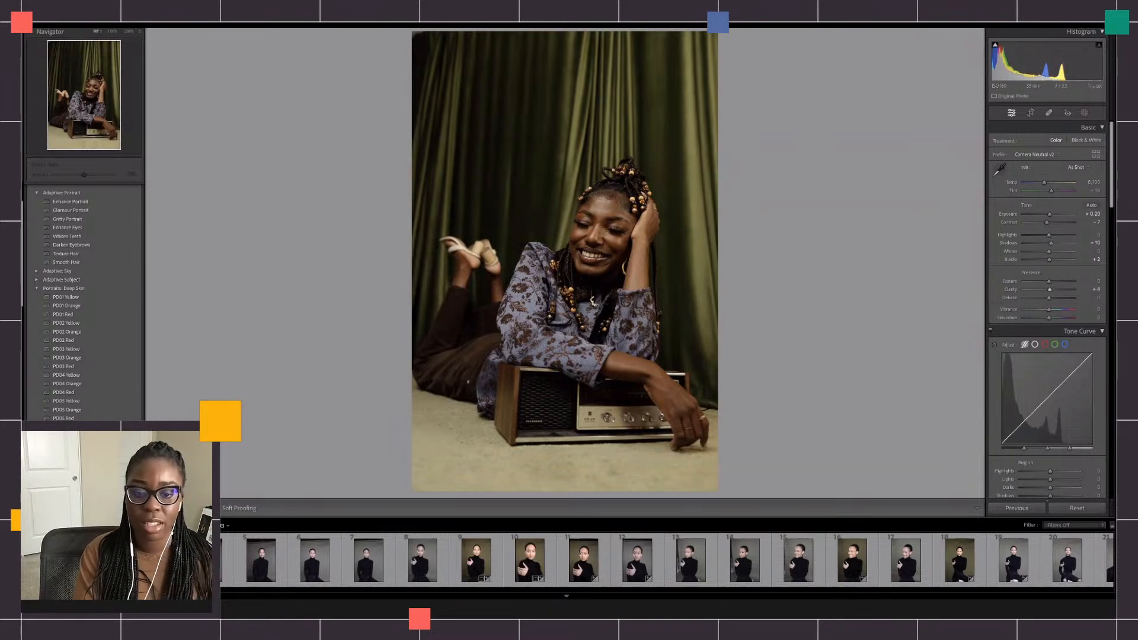
# Create an object mask from the radio by brushing over its speaker side with a selection brush size of 12
pyautogui.click(1085, 113)
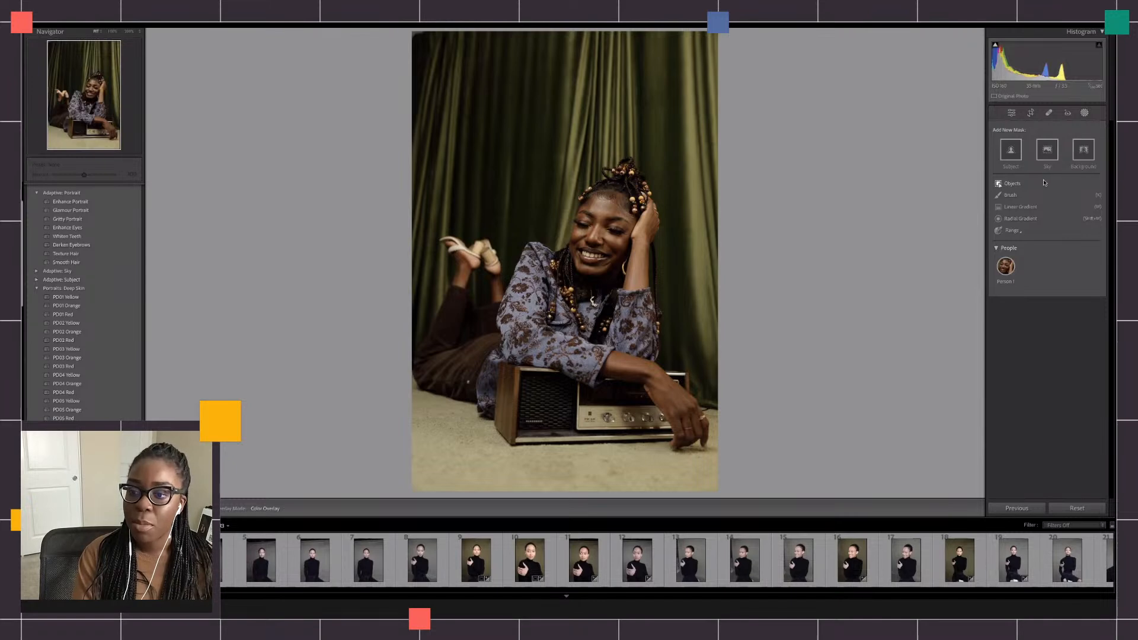
pyautogui.click(1011, 183)
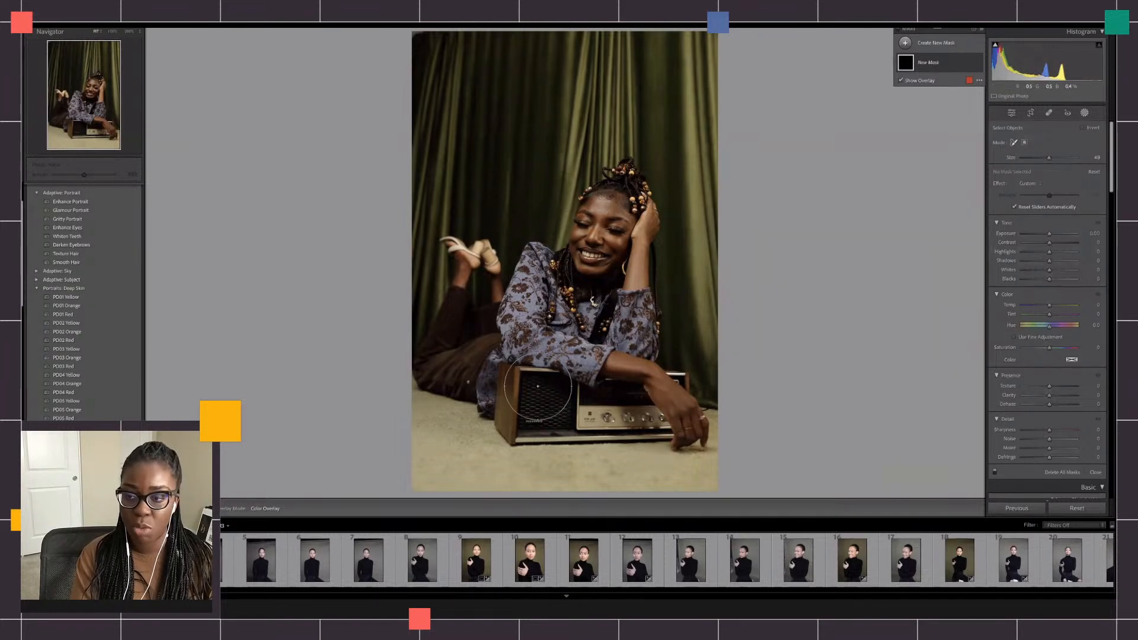
pyautogui.moveTo(1042, 162); pyautogui.dragTo(1029, 163)
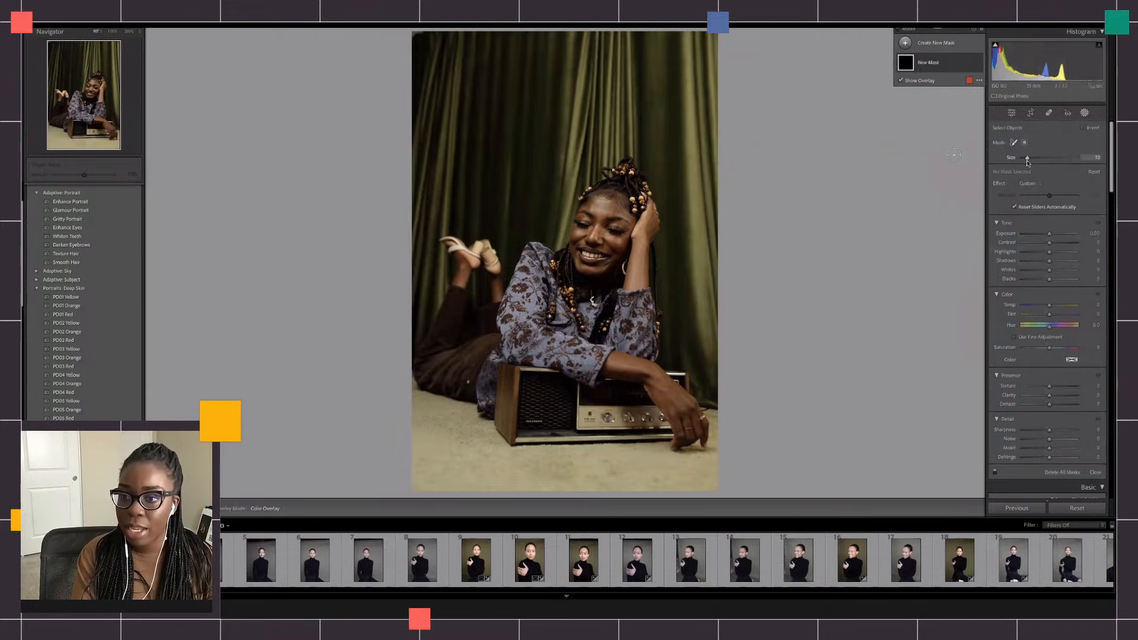
pyautogui.moveTo(1026, 162); pyautogui.dragTo(1027, 162)
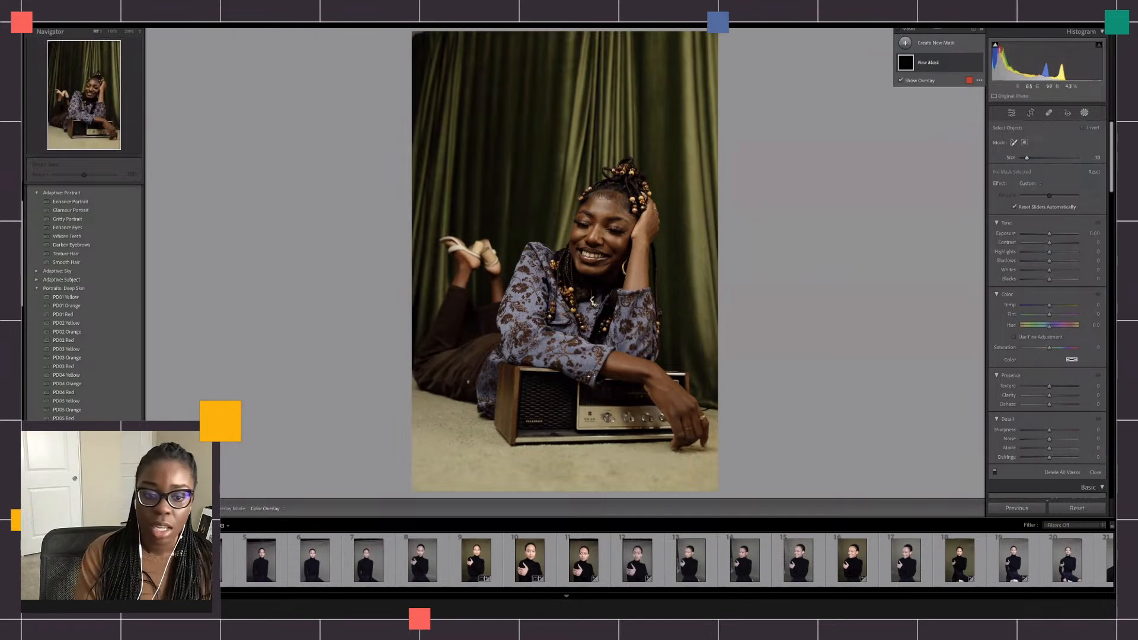
pyautogui.scroll(1, 477, 380)
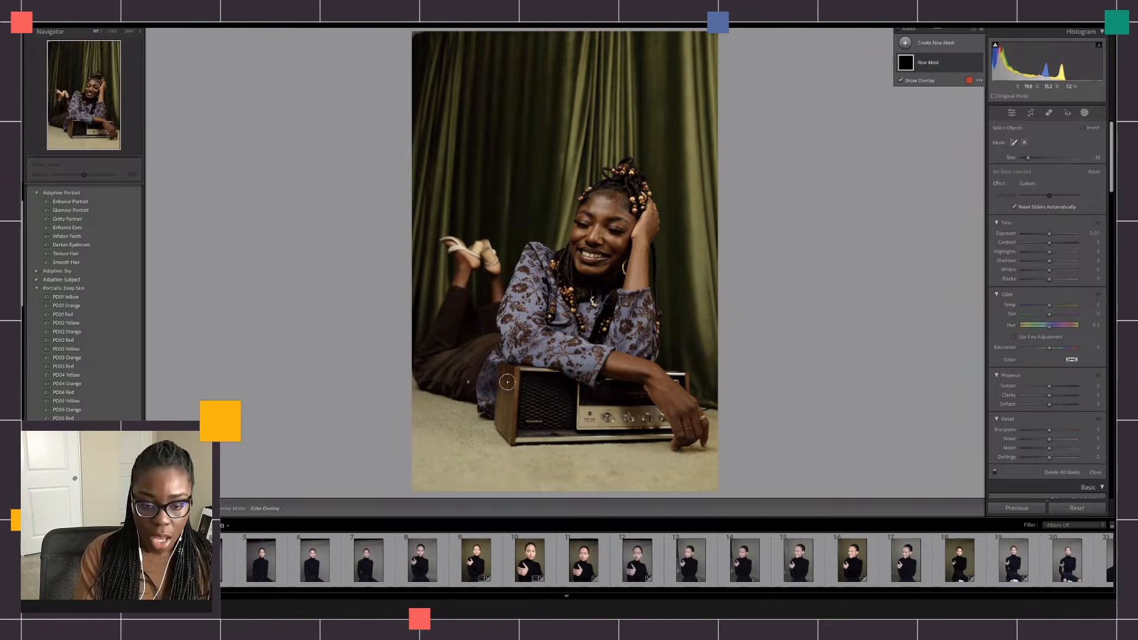
pyautogui.moveTo(510, 375)
pyautogui.mouseDown()
pyautogui.moveTo(511, 434)
pyautogui.moveTo(655, 442)
pyautogui.moveTo(663, 428)
pyautogui.moveTo(635, 391)
pyautogui.moveTo(578, 390)
pyautogui.moveTo(524, 372)
pyautogui.moveTo(520, 385)
pyautogui.moveTo(582, 388)
pyautogui.moveTo(557, 405)
pyautogui.moveTo(644, 413)
pyautogui.moveTo(544, 422)
pyautogui.moveTo(580, 424)
pyautogui.mouseUp()
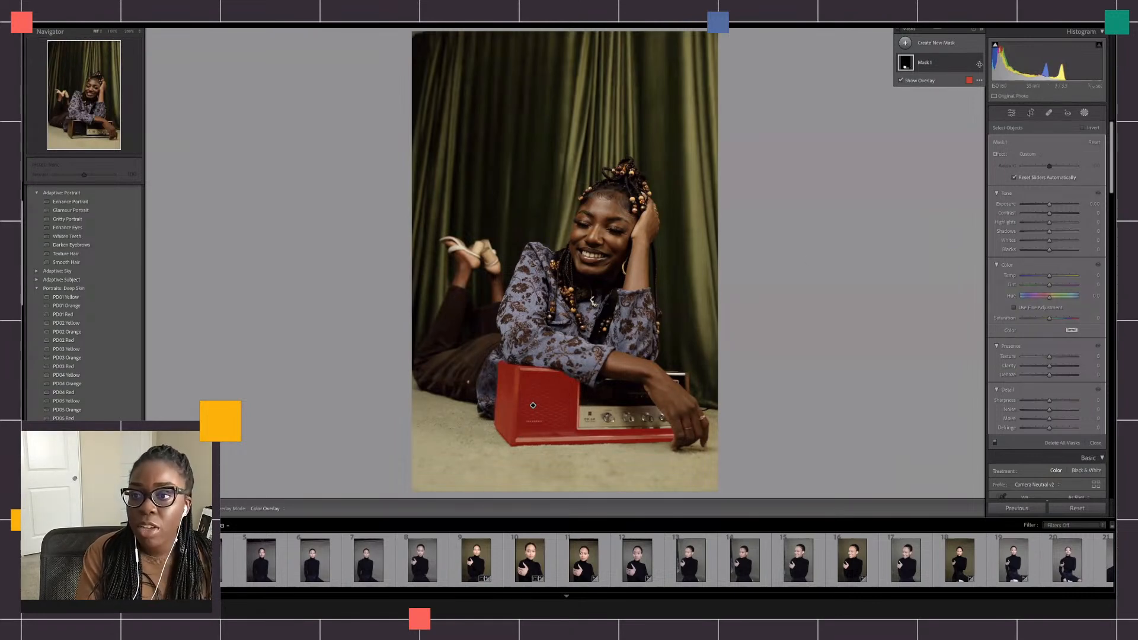
# Add the radio's front control panel and its small upper corner beside the arm to the mask as further object selections
pyautogui.click(949, 69)
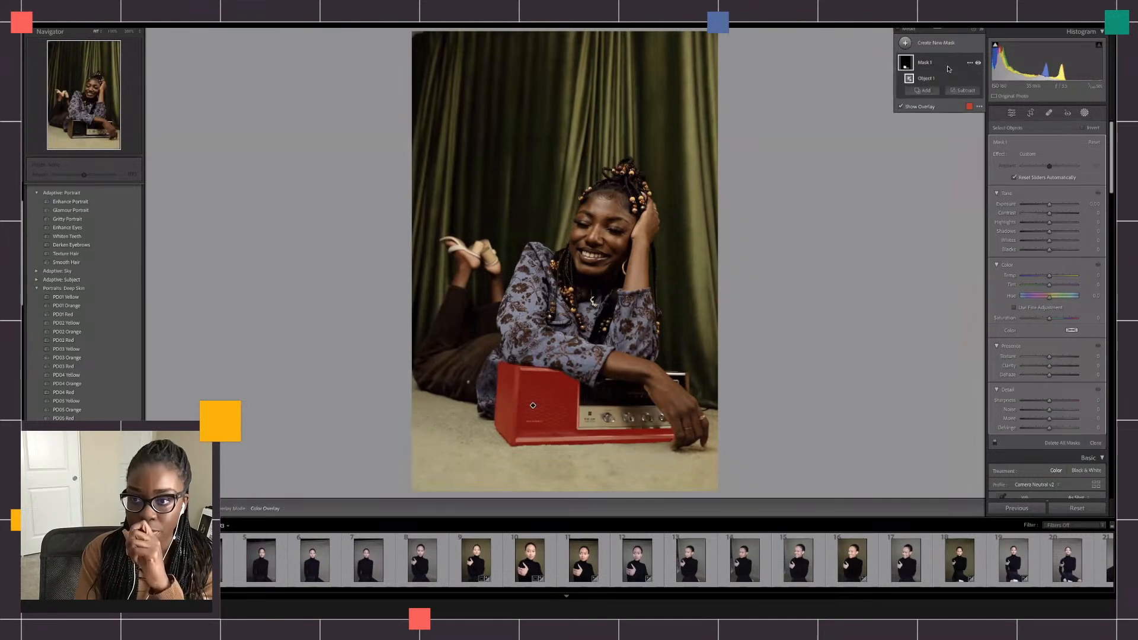
pyautogui.click(923, 91)
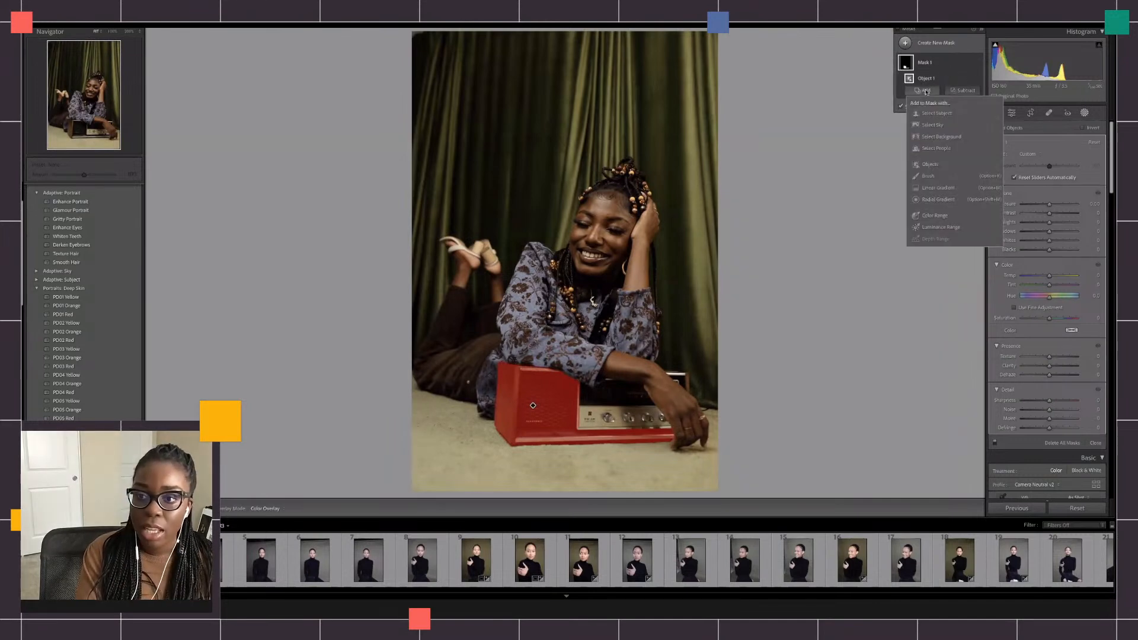
pyautogui.click(931, 166)
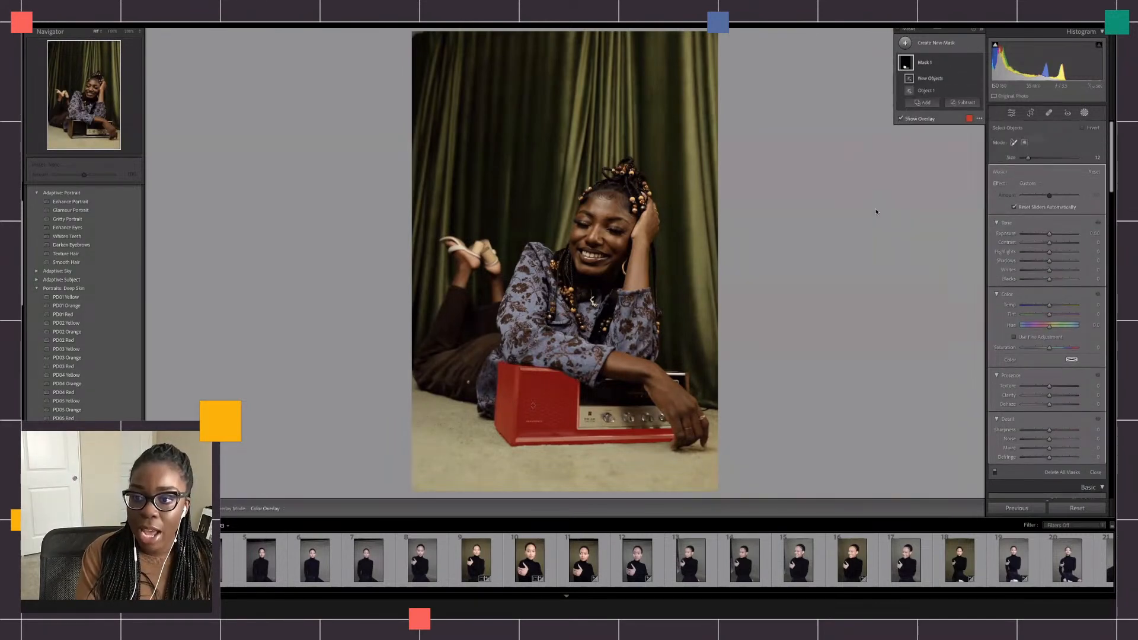
pyautogui.moveTo(610, 393)
pyautogui.mouseDown()
pyautogui.moveTo(574, 384)
pyautogui.moveTo(641, 389)
pyautogui.moveTo(664, 422)
pyautogui.moveTo(664, 383)
pyautogui.moveTo(682, 385)
pyautogui.moveTo(652, 431)
pyautogui.moveTo(584, 414)
pyautogui.moveTo(628, 409)
pyautogui.moveTo(578, 426)
pyautogui.moveTo(601, 405)
pyautogui.moveTo(634, 406)
pyautogui.mouseUp()
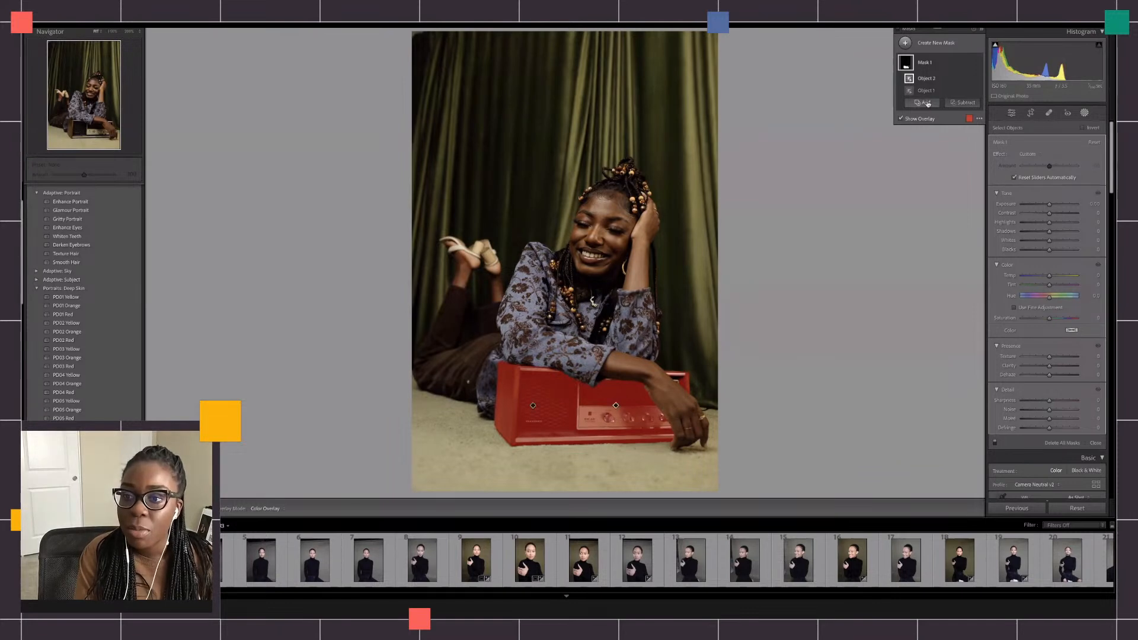
pyautogui.click(926, 102)
pyautogui.click(930, 177)
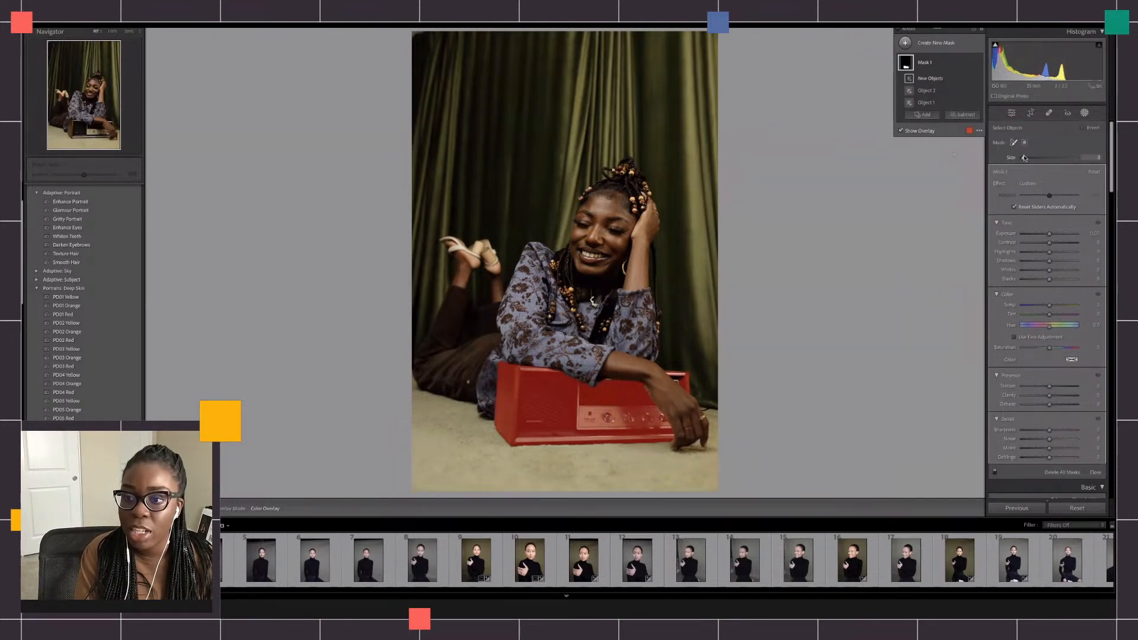
pyautogui.moveTo(673, 375); pyautogui.dragTo(670, 374)
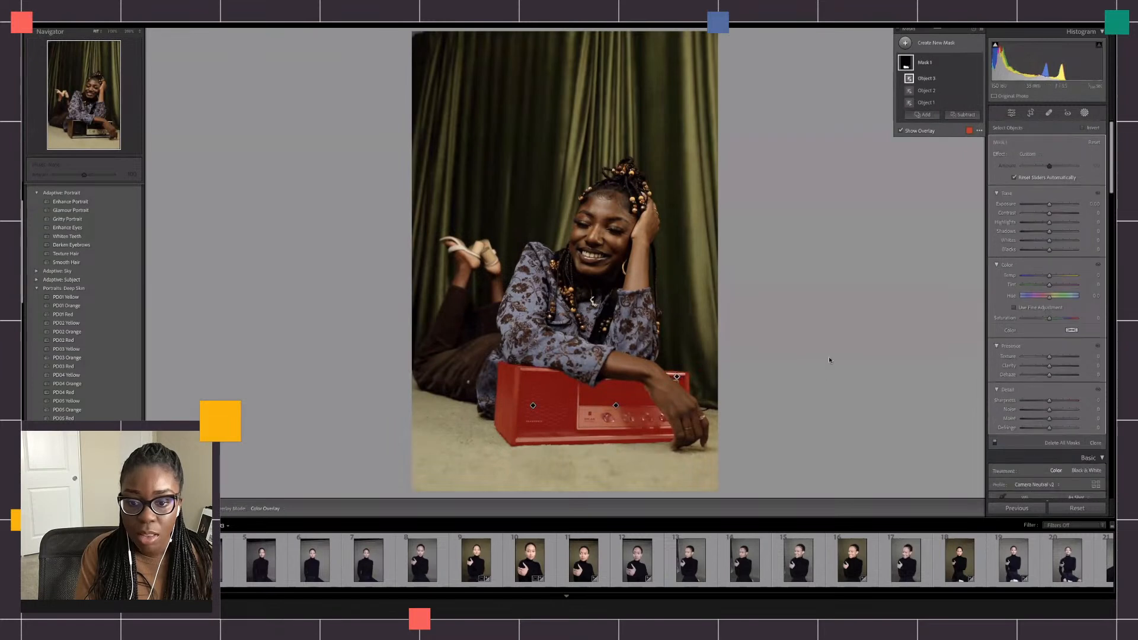
# Hide and show the radio mask repeatedly to check which area it covers
pyautogui.moveTo(965, 68)
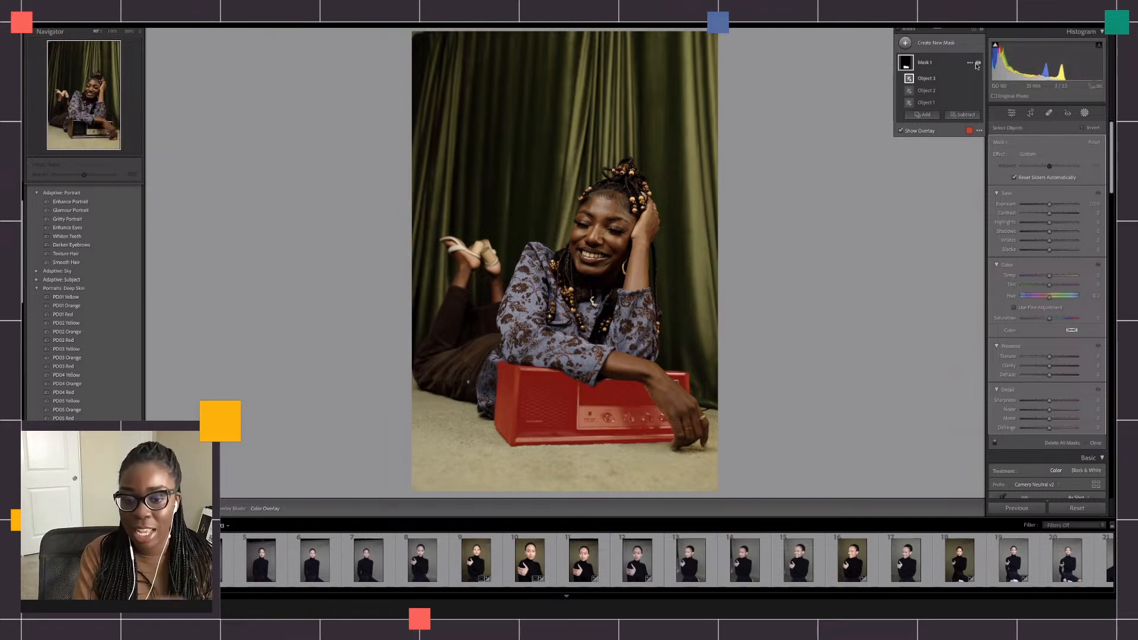
pyautogui.click(979, 64)
pyautogui.click(978, 64)
pyautogui.click(979, 64)
pyautogui.click(978, 64)
pyautogui.click(979, 64)
pyautogui.click(979, 64)
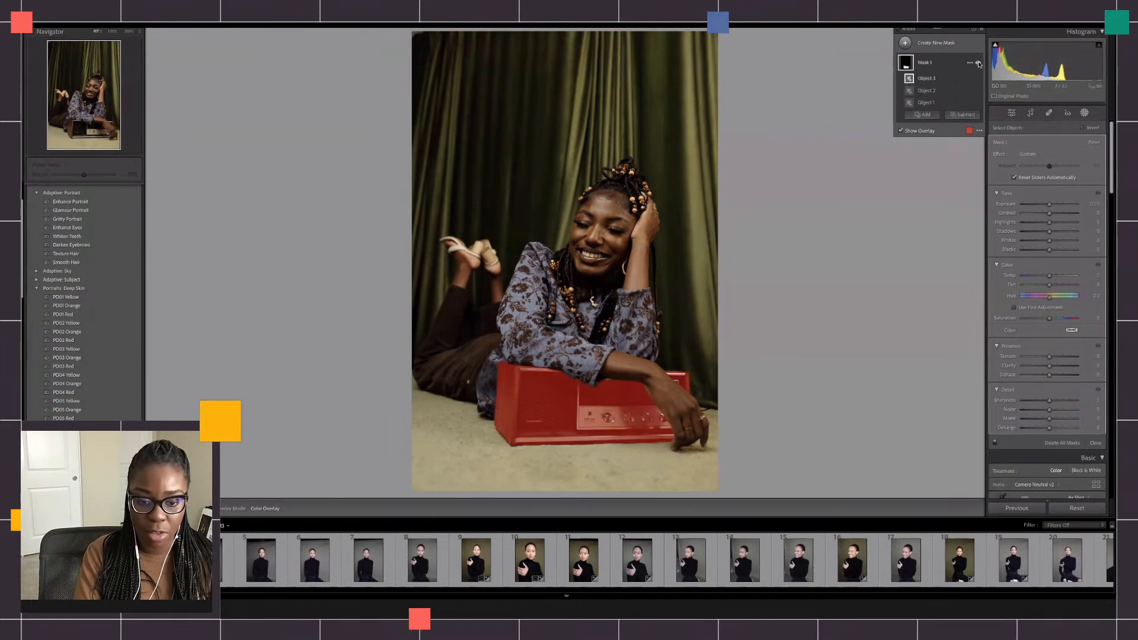
pyautogui.click(979, 64)
pyautogui.click(978, 64)
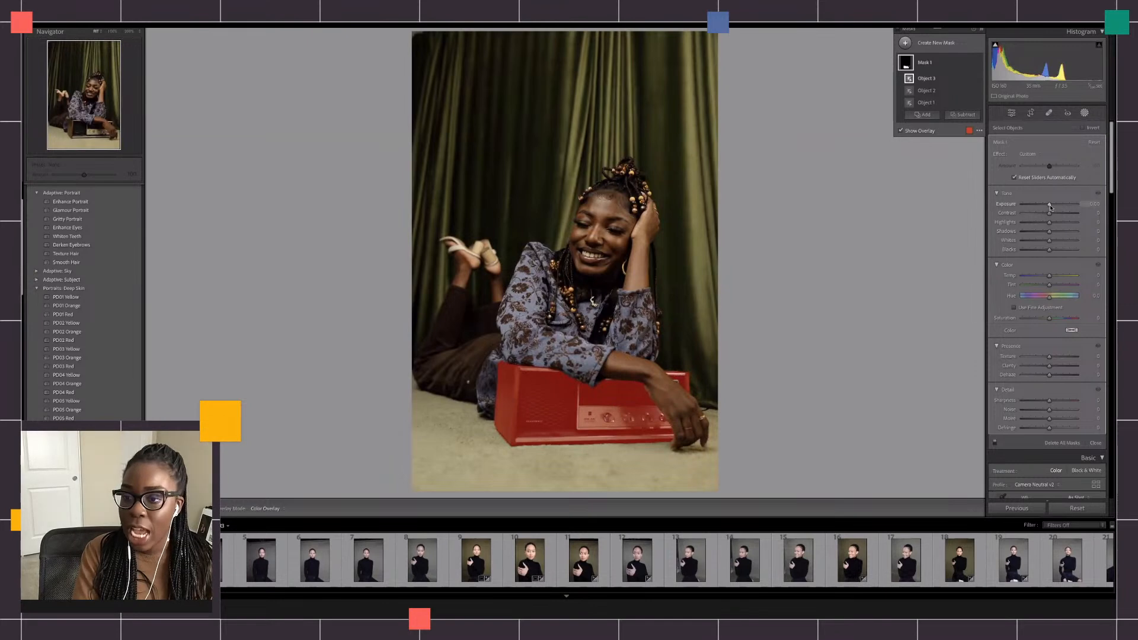
# Set the radio mask's exposure to 0.30, contrast to 28, highlights to 13, whites to 22 and blacks to -6, comparing it hidden and shown
pyautogui.moveTo(1052, 207)
pyautogui.mouseDown()
pyautogui.moveTo(1058, 225)
pyautogui.moveTo(1036, 226)
pyautogui.moveTo(1052, 226)
pyautogui.mouseUp()
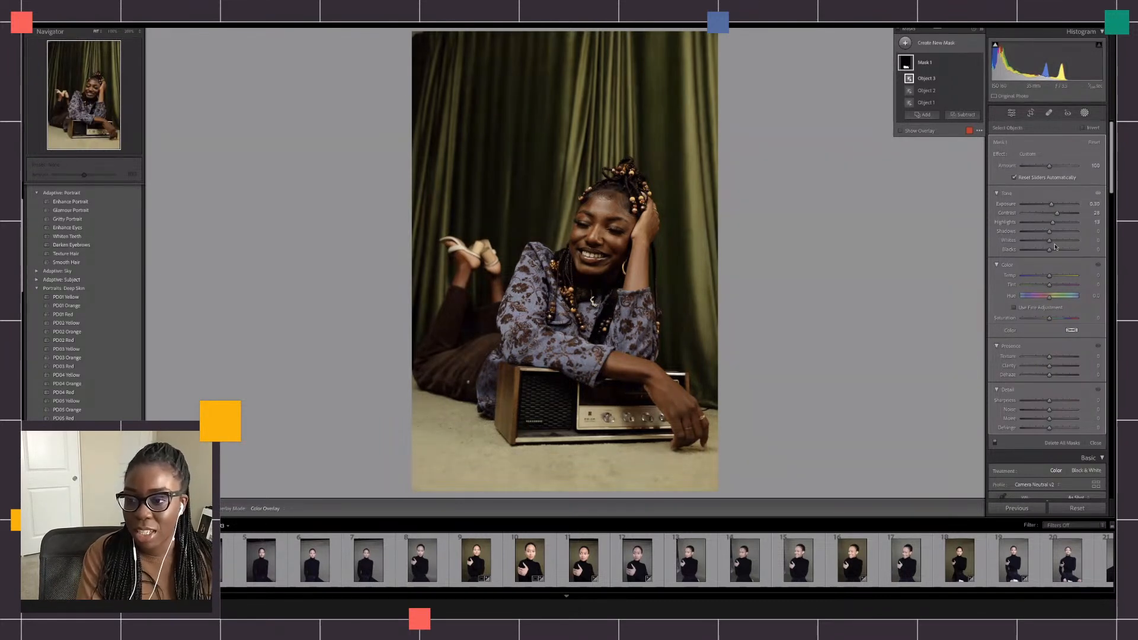
pyautogui.moveTo(1048, 240); pyautogui.dragTo(1050, 253)
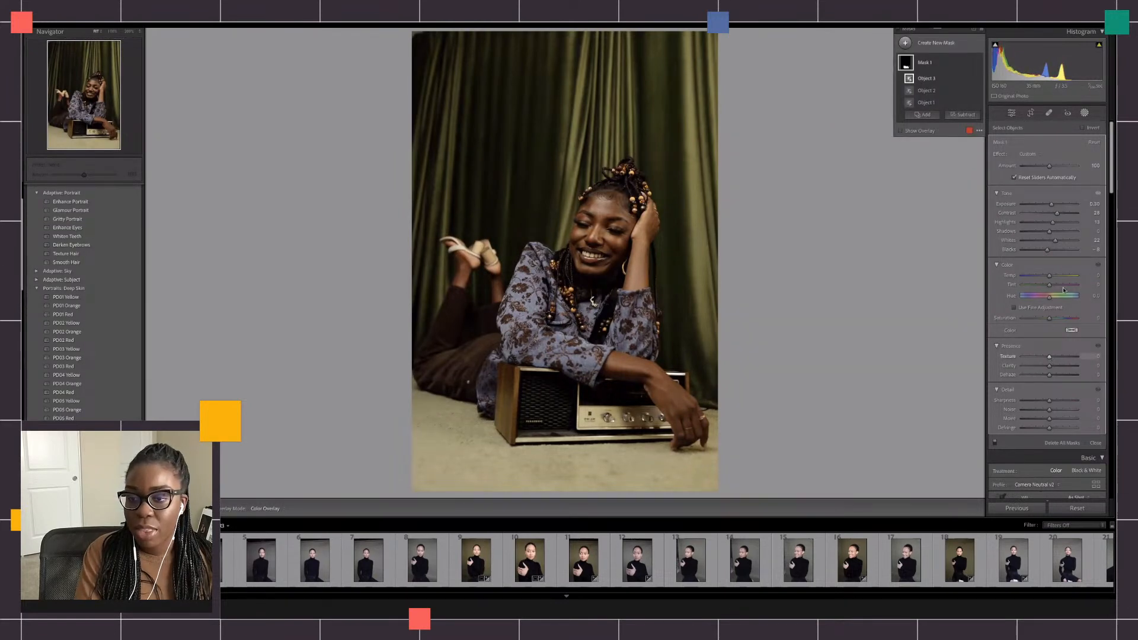
pyautogui.click(977, 64)
pyautogui.click(977, 64)
pyautogui.click(977, 63)
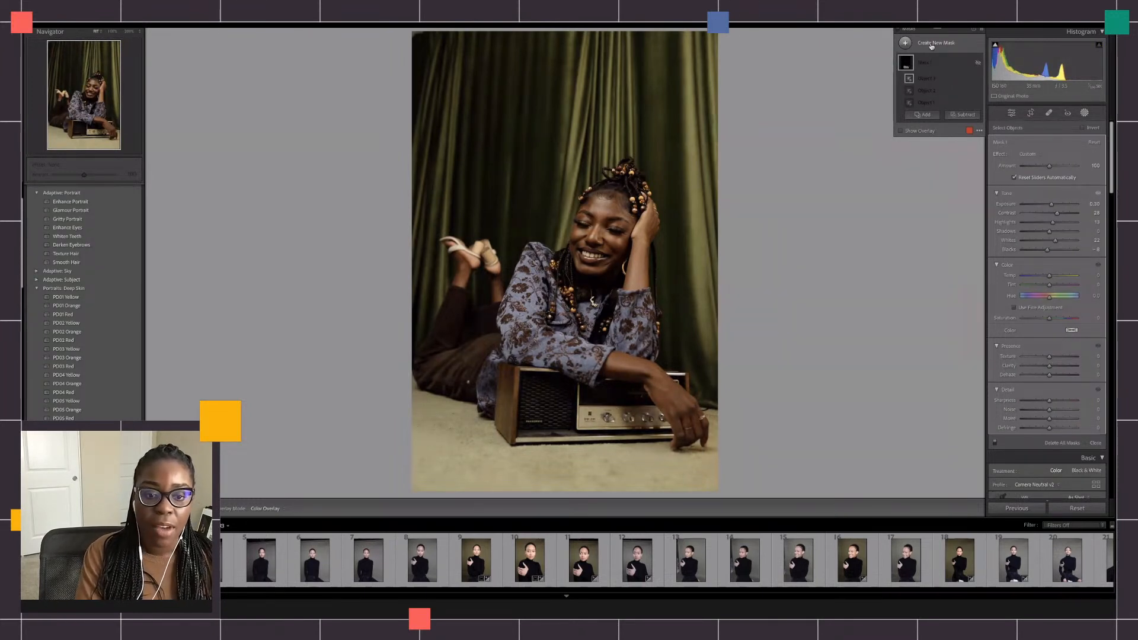
# Create a new object mask over the woman's floral shirt and shift its hue to about -28
pyautogui.click(931, 44)
pyautogui.click(934, 111)
pyautogui.scroll(3, 553, 277)
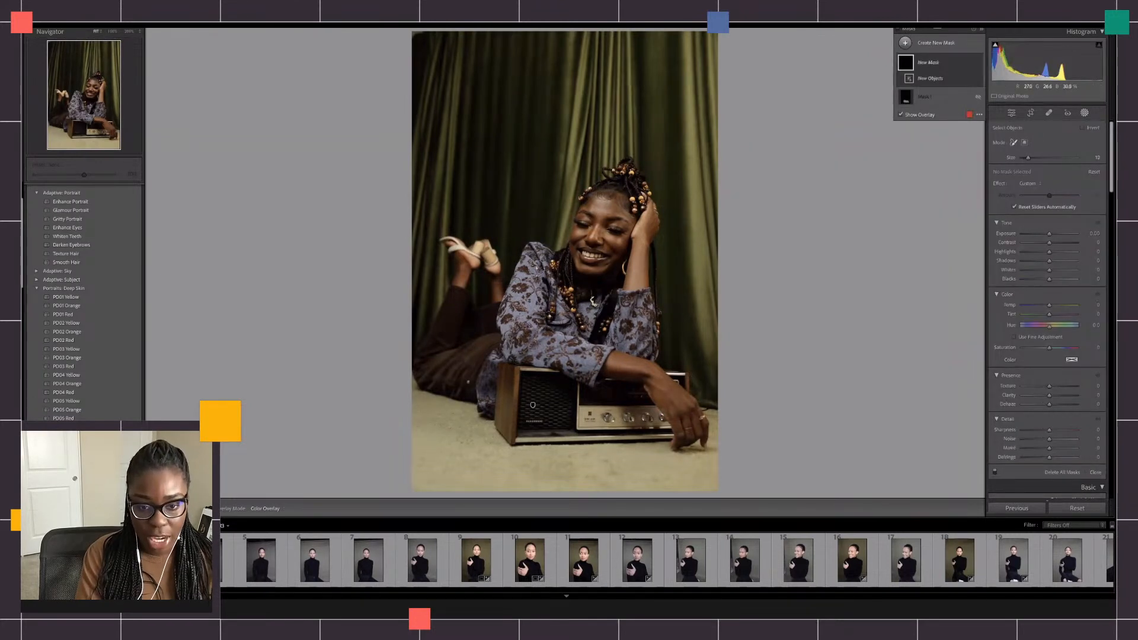
pyautogui.scroll(-1, 543, 255)
pyautogui.moveTo(543, 256)
pyautogui.mouseDown()
pyautogui.moveTo(533, 250)
pyautogui.moveTo(481, 405)
pyautogui.moveTo(537, 360)
pyautogui.moveTo(570, 370)
pyautogui.moveTo(595, 359)
pyautogui.moveTo(593, 329)
pyautogui.moveTo(633, 347)
pyautogui.moveTo(651, 323)
pyautogui.moveTo(645, 298)
pyautogui.moveTo(586, 298)
pyautogui.moveTo(545, 264)
pyautogui.moveTo(531, 289)
pyautogui.mouseUp()
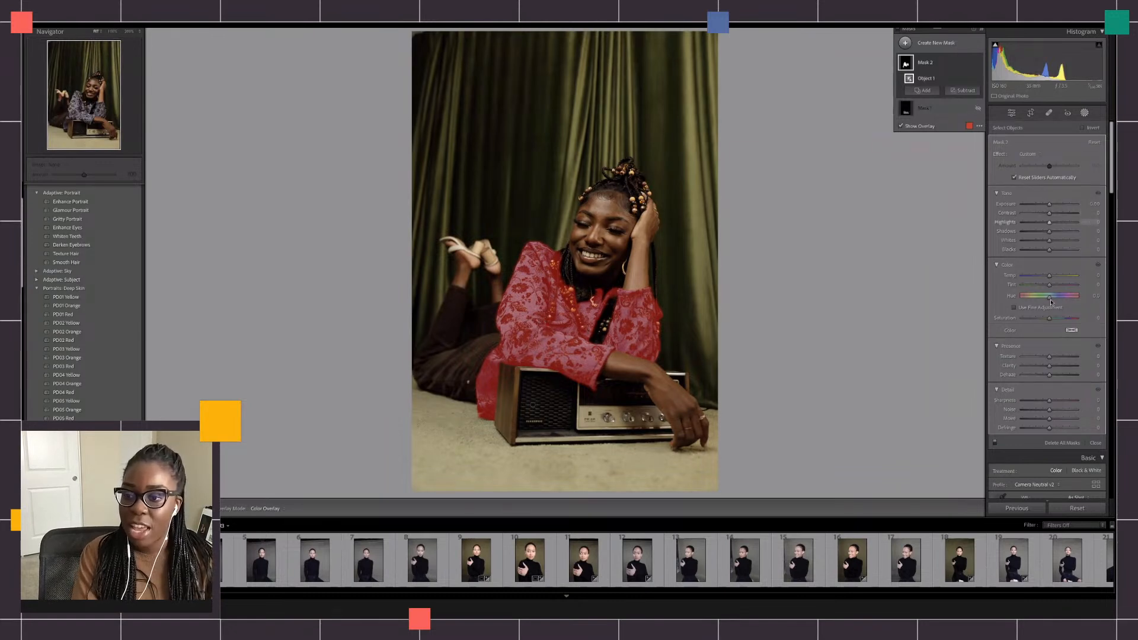
pyautogui.moveTo(1049, 295); pyautogui.dragTo(1047, 300)
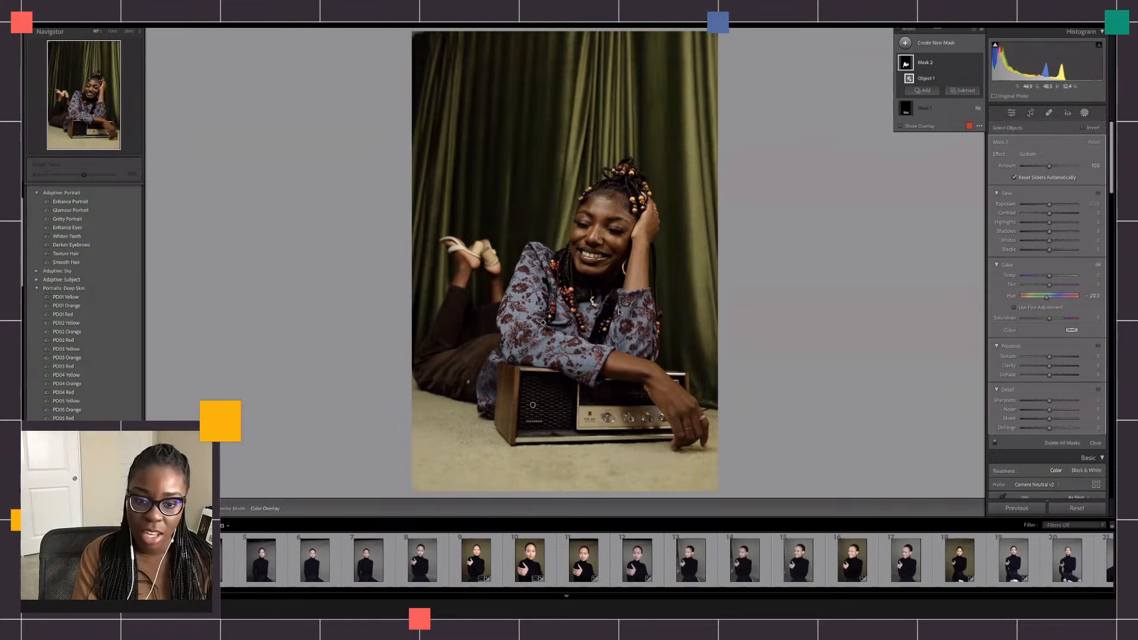
# Subtract the hanging bead strands over the shirt front from the shirt mask as two object selections
pyautogui.click(963, 91)
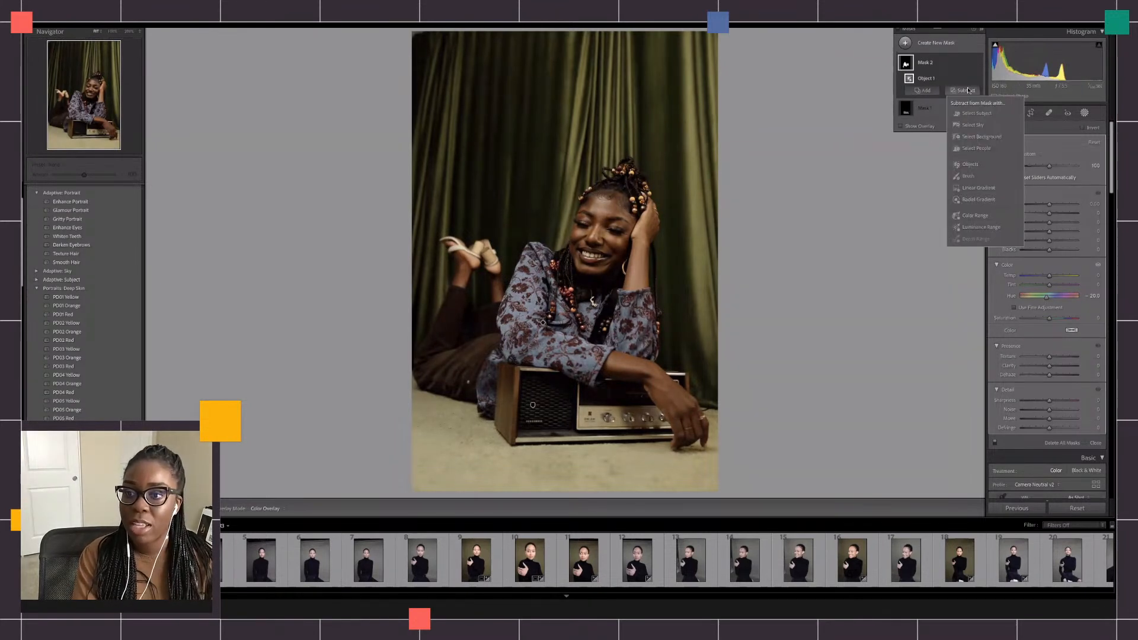
pyautogui.click(970, 164)
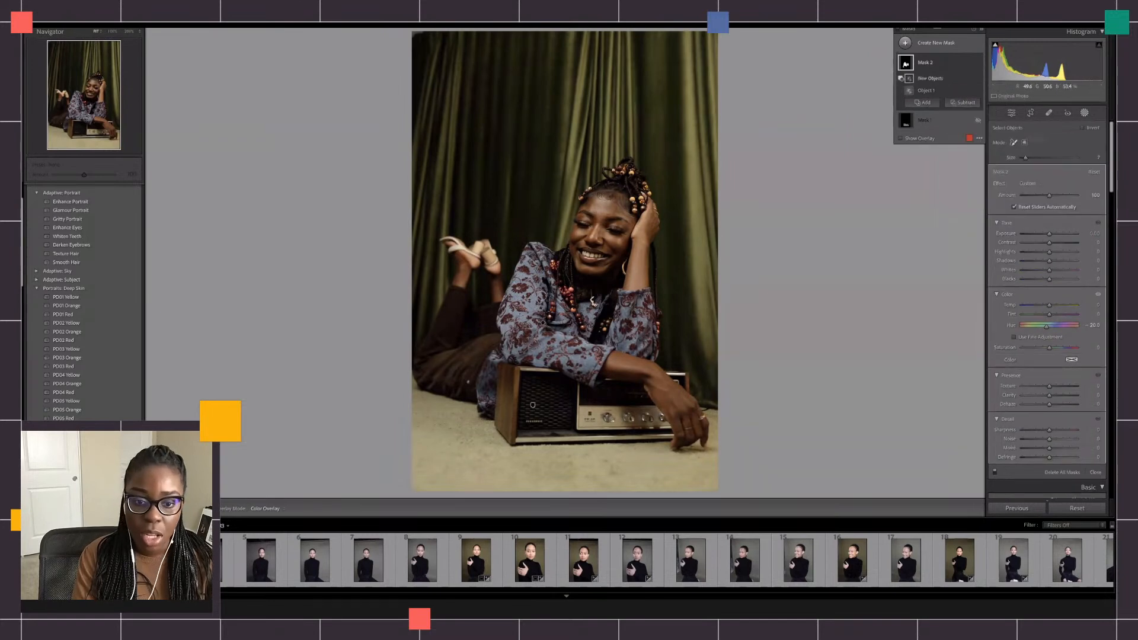
pyautogui.moveTo(566, 290); pyautogui.dragTo(582, 326)
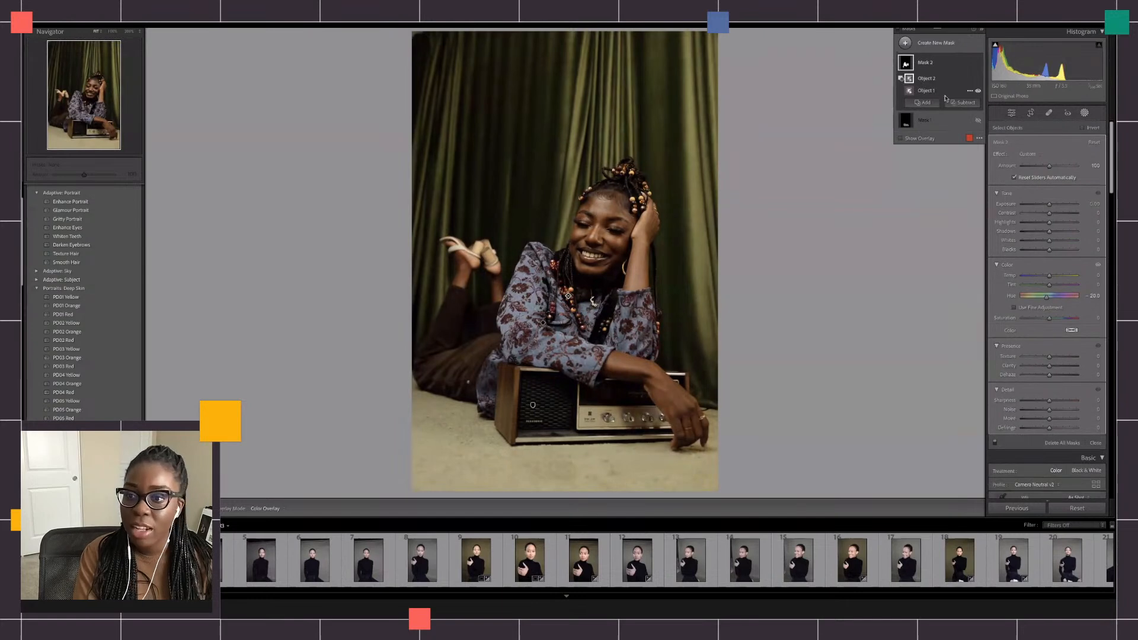
pyautogui.click(963, 103)
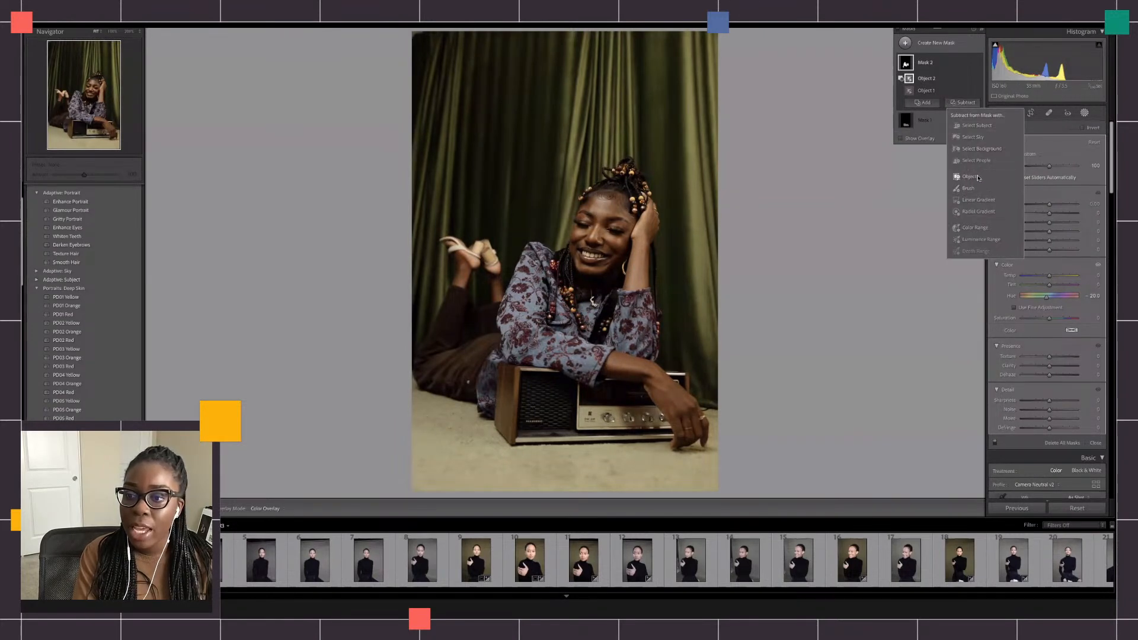
pyautogui.click(971, 177)
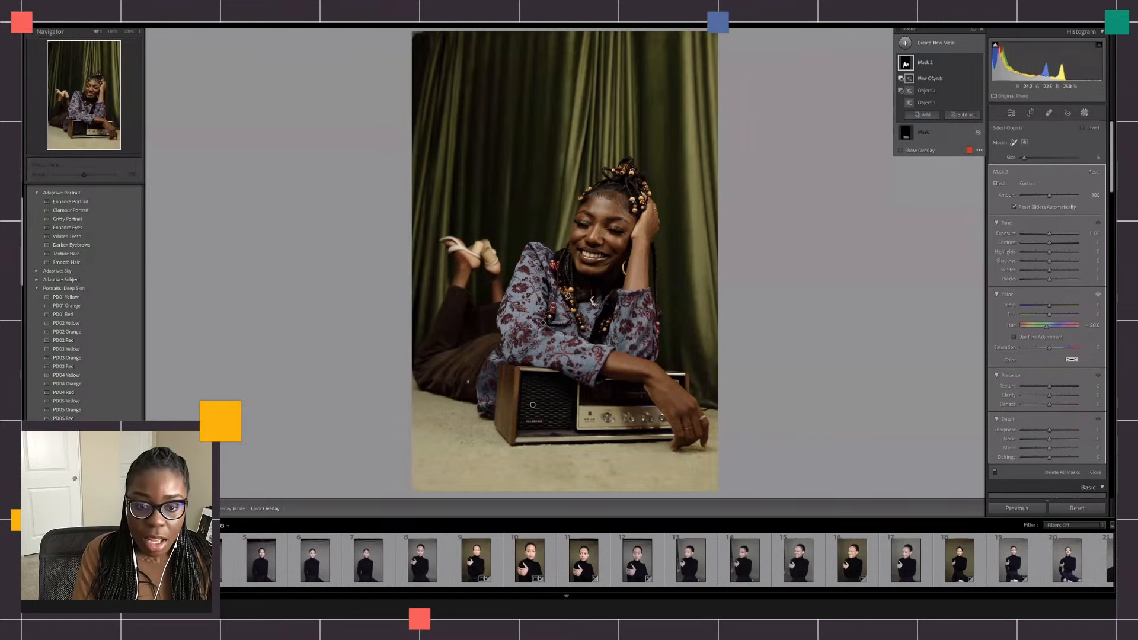
pyautogui.click(551, 315)
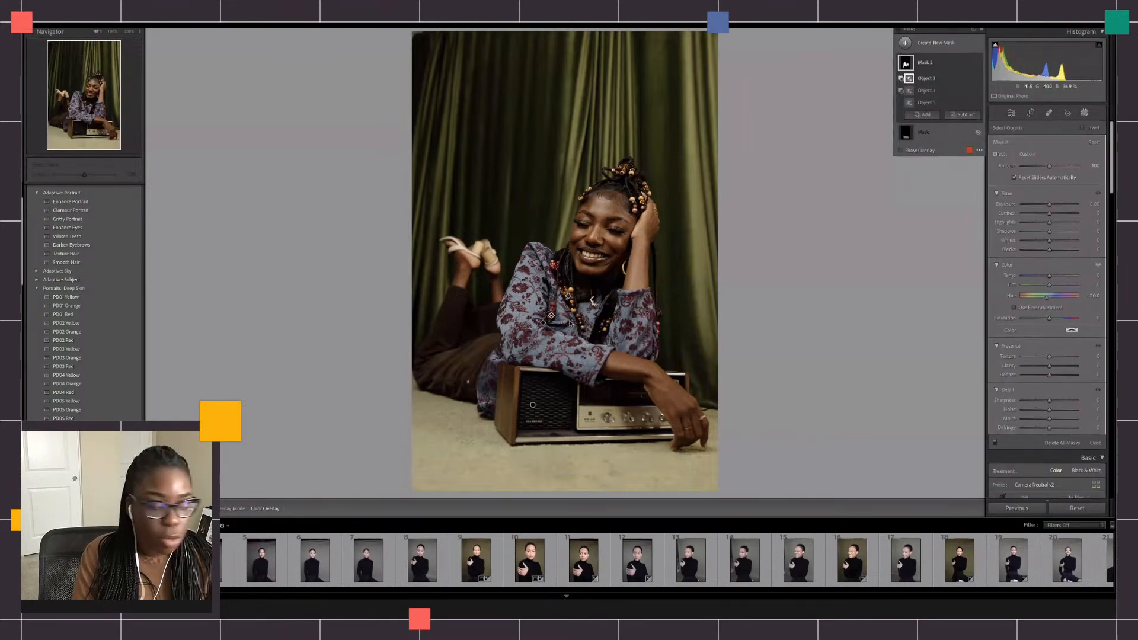
# Subtract the red hair beads beside the collar from the shirt mask as another object selection
pyautogui.click(111, 32)
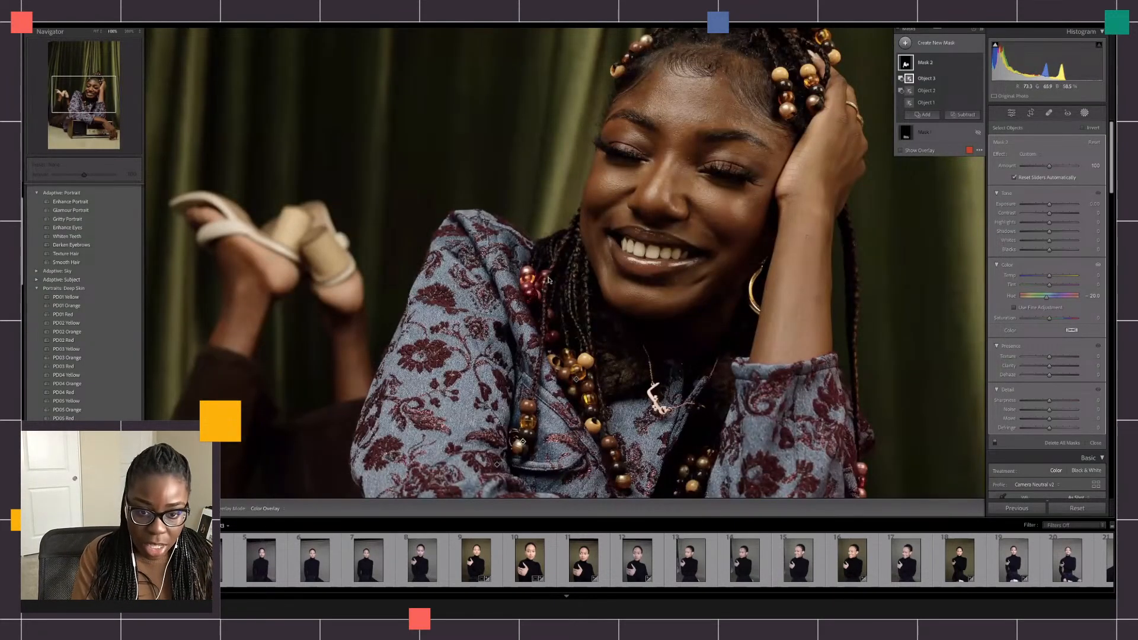
pyautogui.click(963, 115)
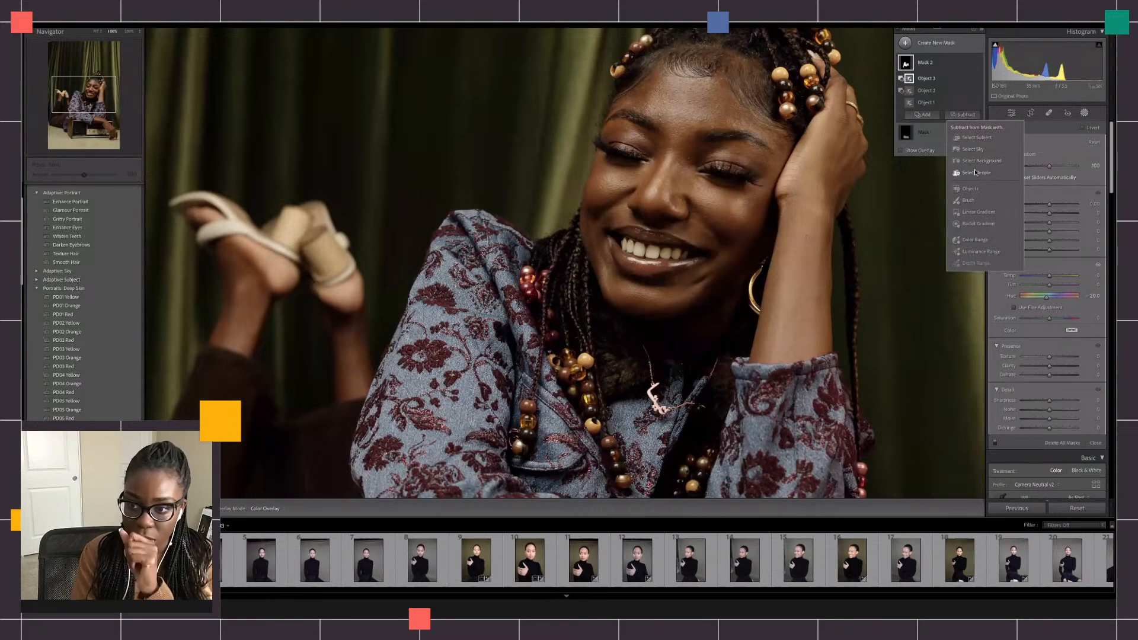
pyautogui.click(970, 188)
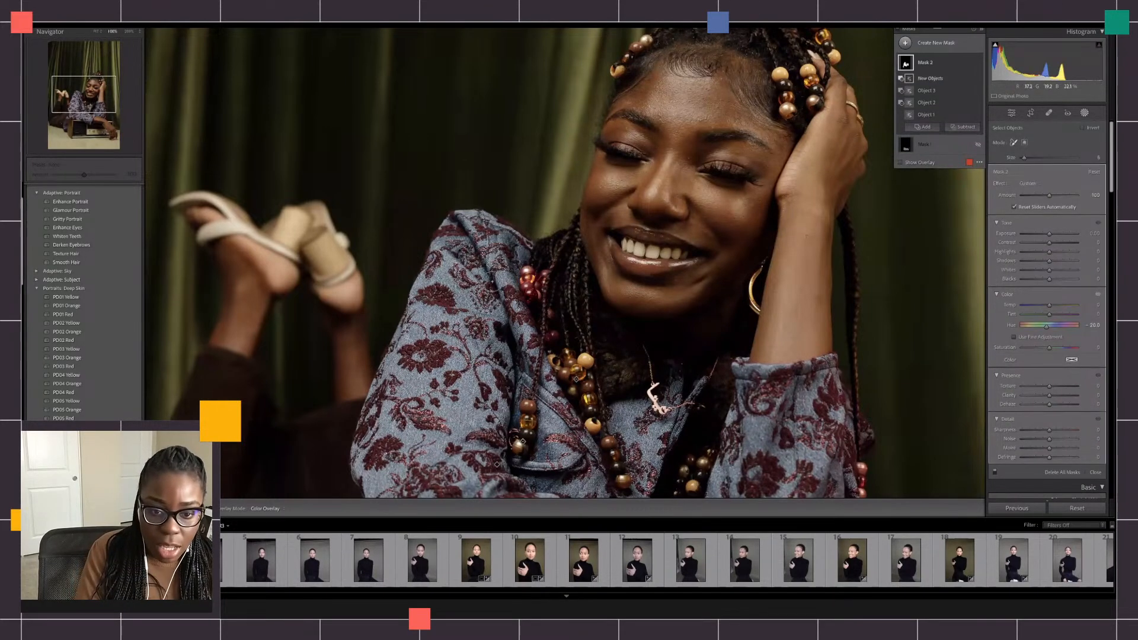
pyautogui.moveTo(527, 276)
pyautogui.mouseDown()
pyautogui.moveTo(533, 285)
pyautogui.moveTo(540, 277)
pyautogui.mouseUp()
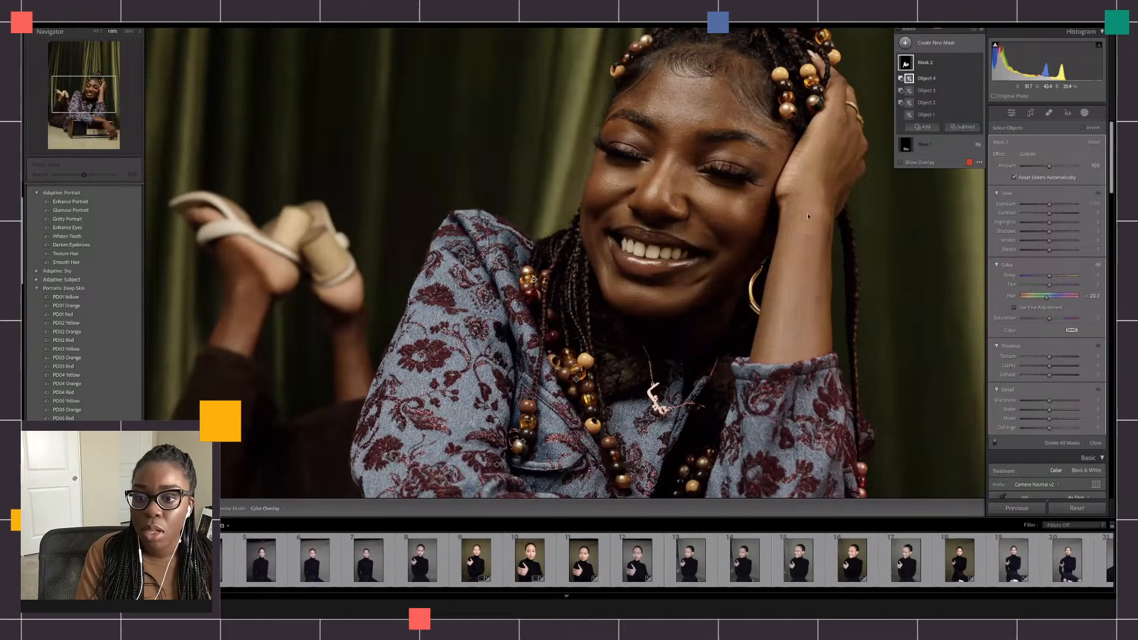
# Subtract the red beads hanging beside the raised arm's sleeve from the shirt mask, then check the whole photo without the mask overlay
pyautogui.click(1084, 113)
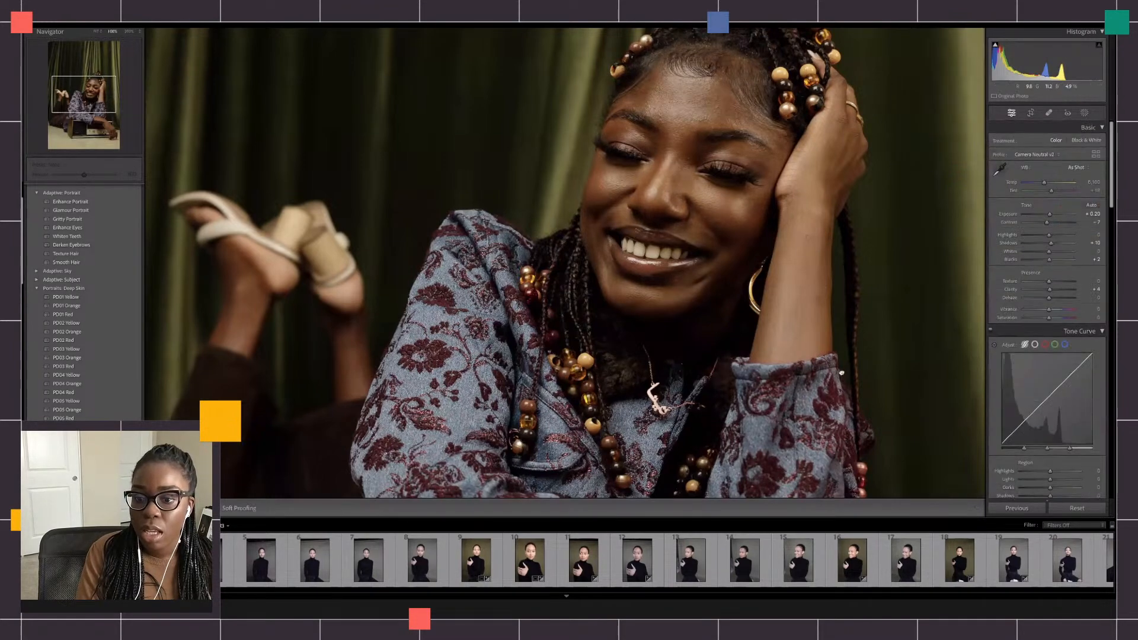
pyautogui.moveTo(771, 361); pyautogui.dragTo(705, 128)
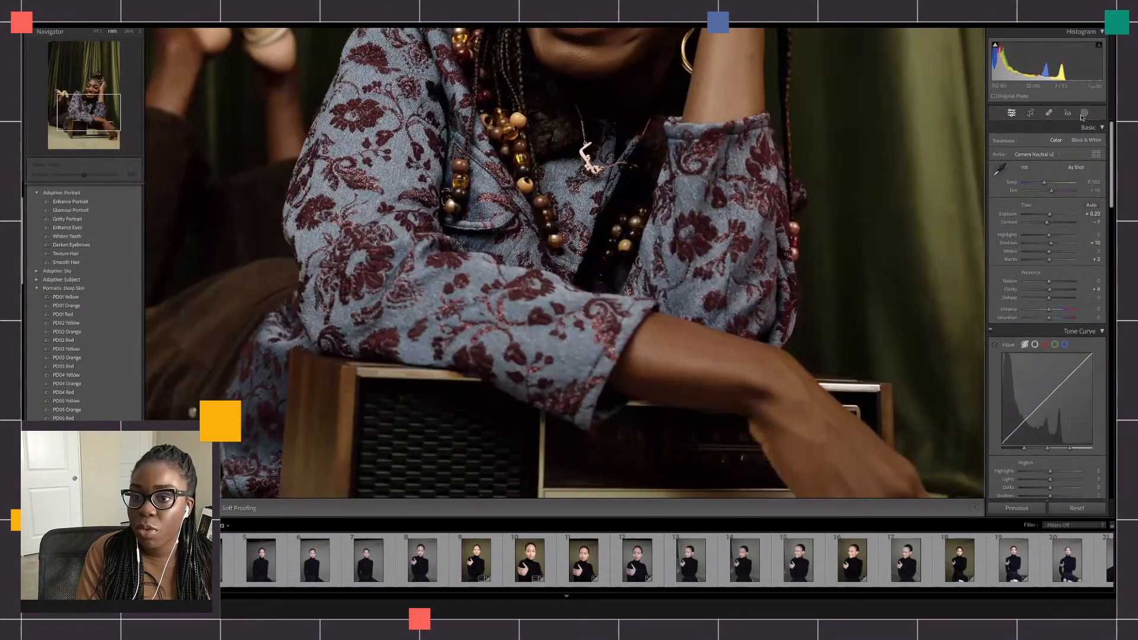
pyautogui.click(1083, 114)
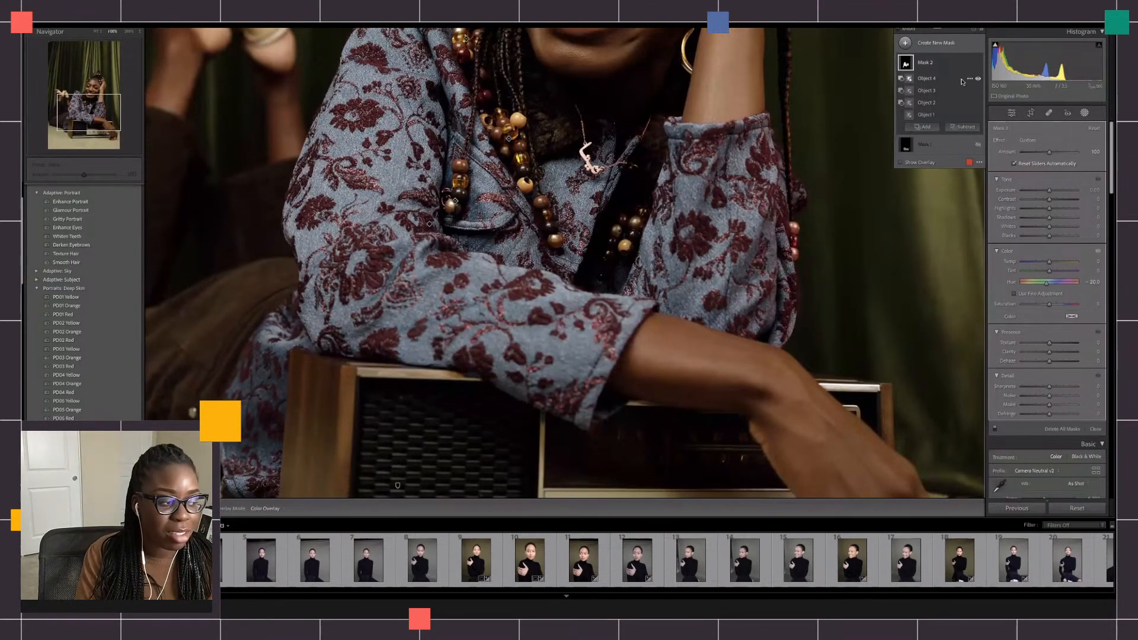
pyautogui.click(957, 126)
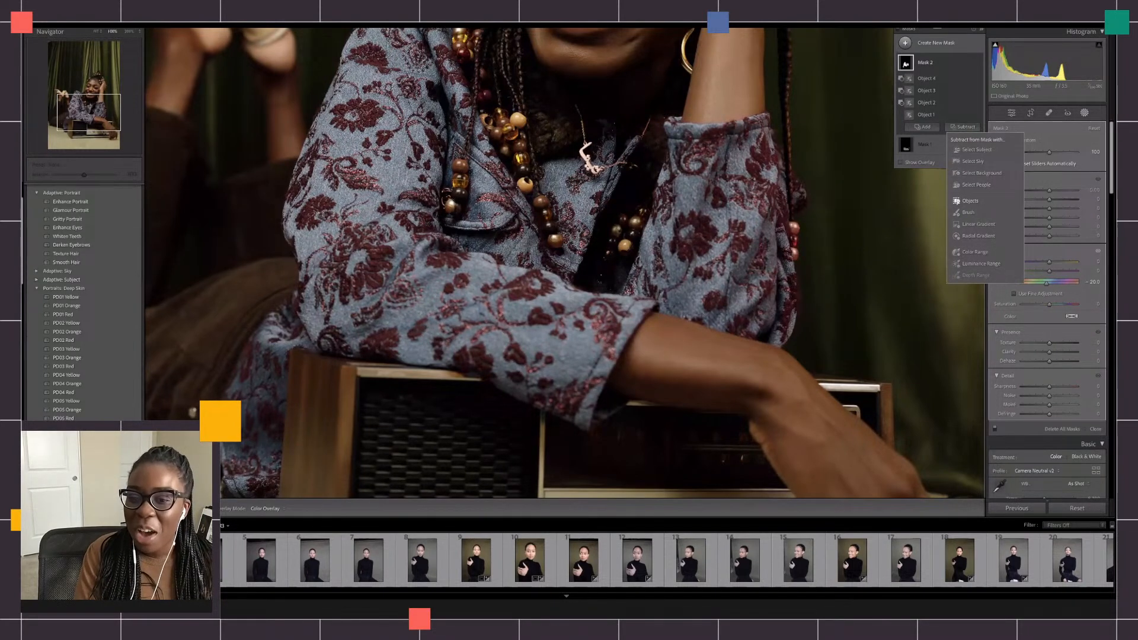
pyautogui.click(970, 201)
pyautogui.moveTo(792, 226); pyautogui.dragTo(794, 260)
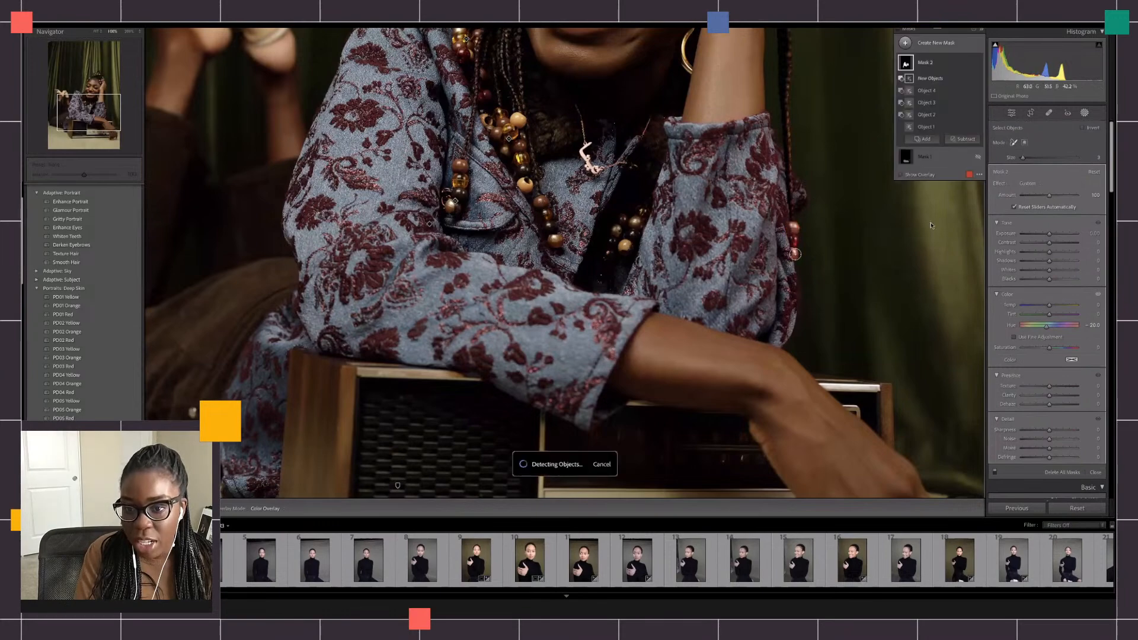
pyautogui.click(1084, 114)
pyautogui.click(640, 311)
pyautogui.click(654, 303)
pyautogui.moveTo(654, 303); pyautogui.dragTo(776, 239)
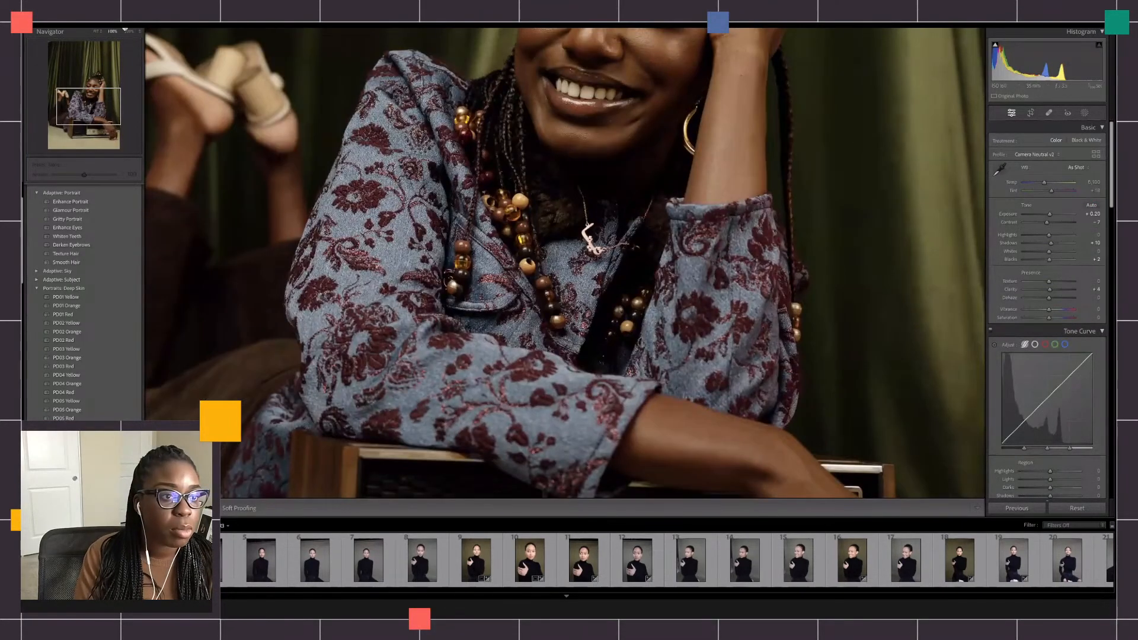
pyautogui.click(333, 151)
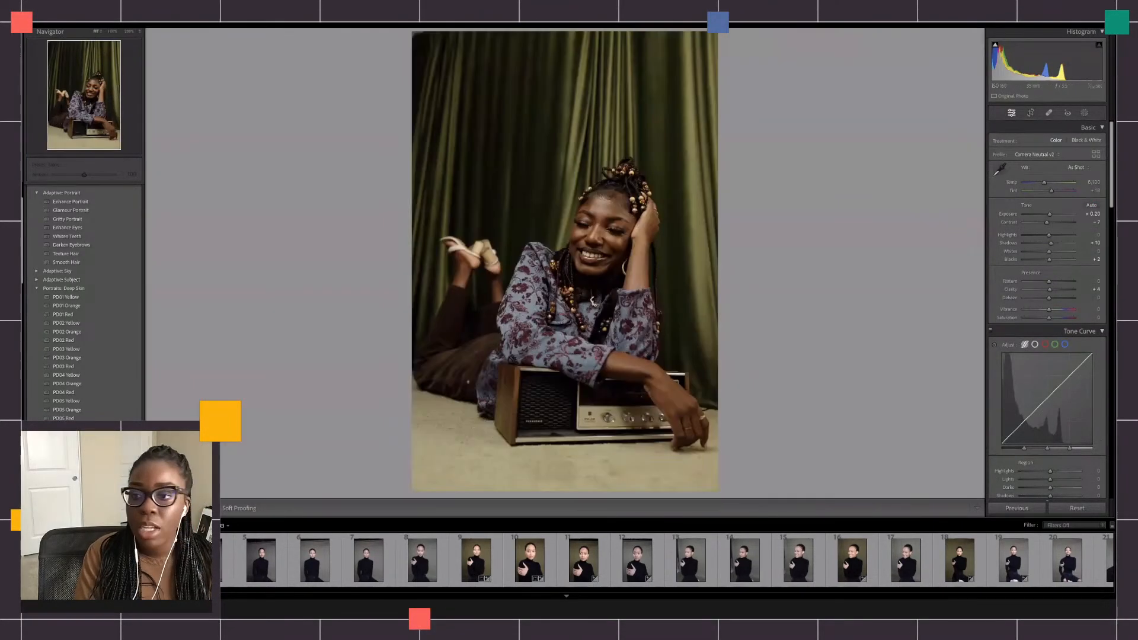
# Reopen the shirt mask and check its overlay coverage on the shirt and beads
pyautogui.click(1085, 113)
pyautogui.click(926, 63)
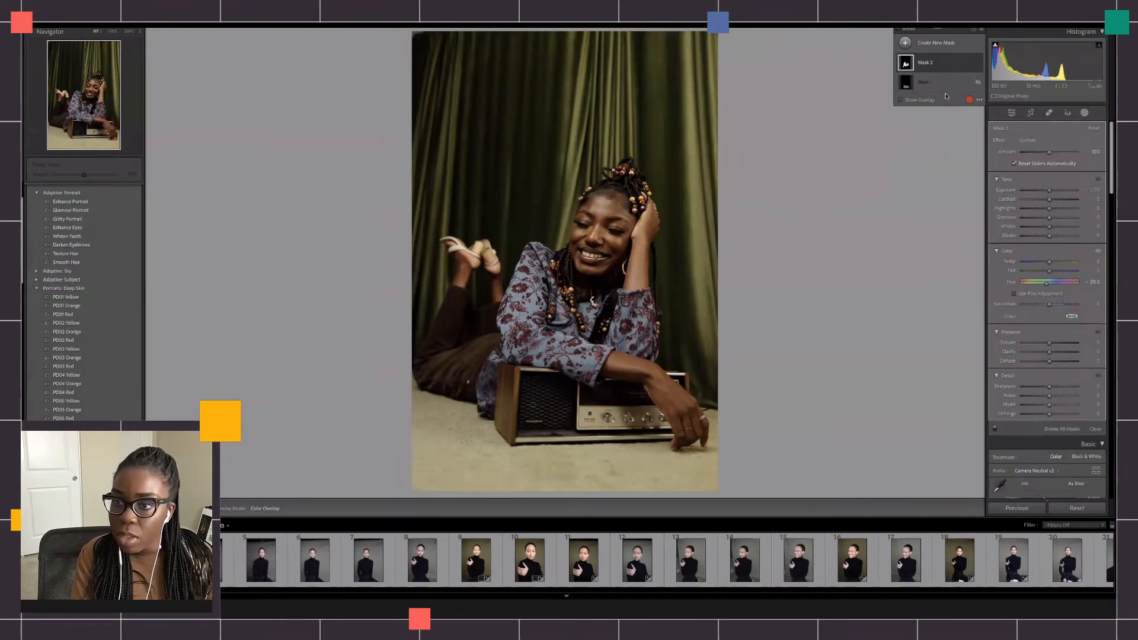
pyautogui.click(935, 67)
pyautogui.click(933, 65)
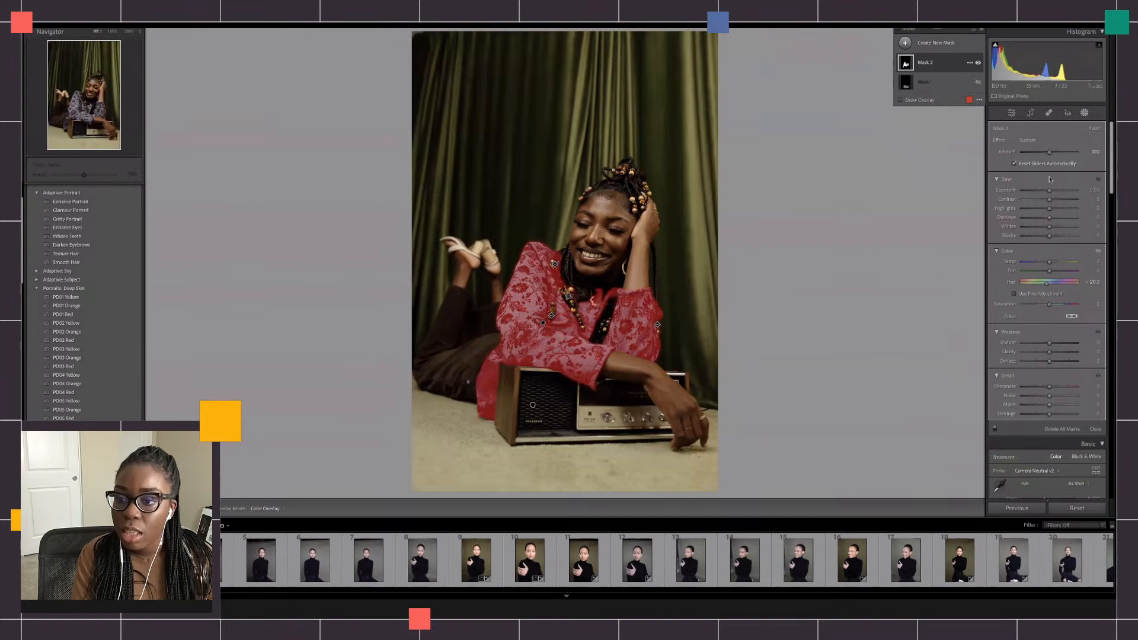
# Try a shirt mask hue of about -112 and compare it with the mask hidden and shown
pyautogui.moveTo(1047, 283)
pyautogui.mouseDown()
pyautogui.moveTo(1061, 287)
pyautogui.moveTo(1032, 287)
pyautogui.mouseUp()
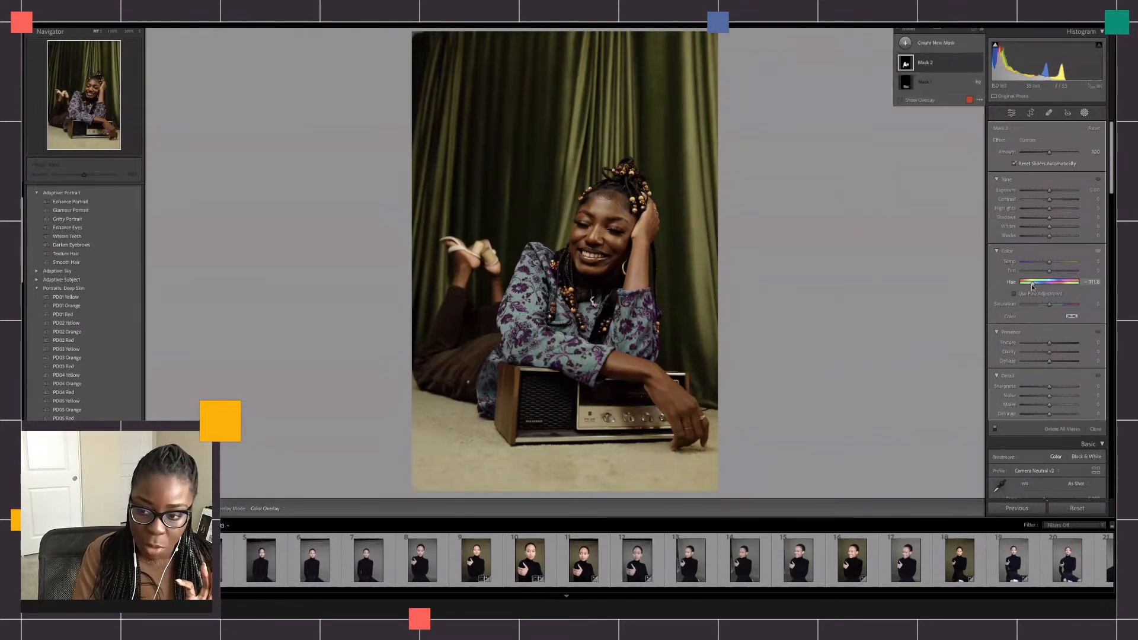
pyautogui.click(977, 63)
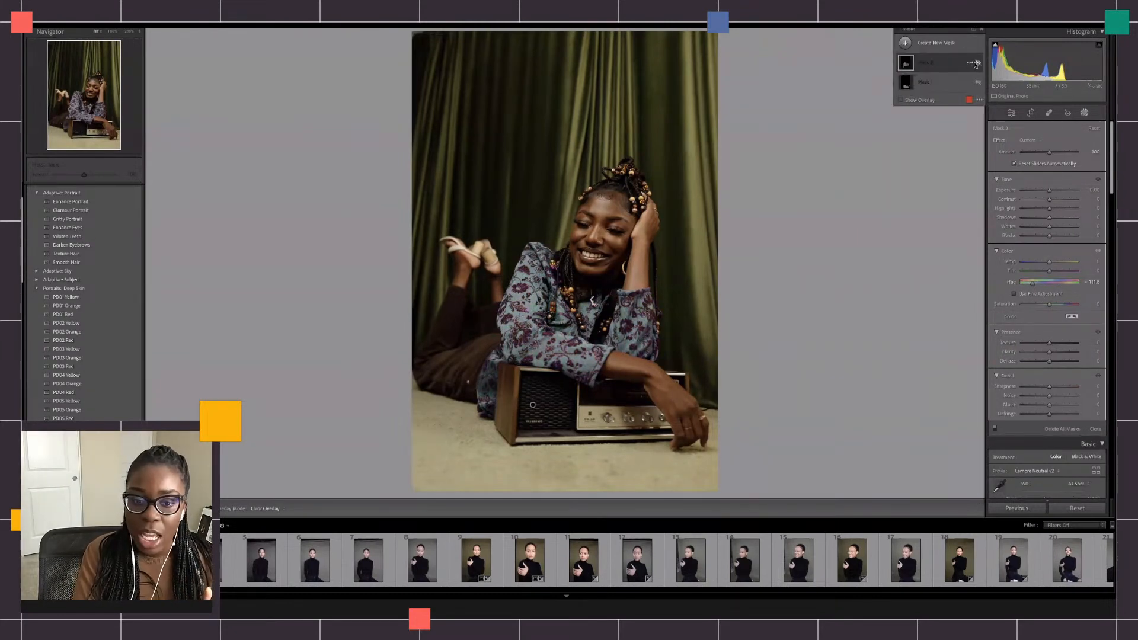
pyautogui.click(976, 64)
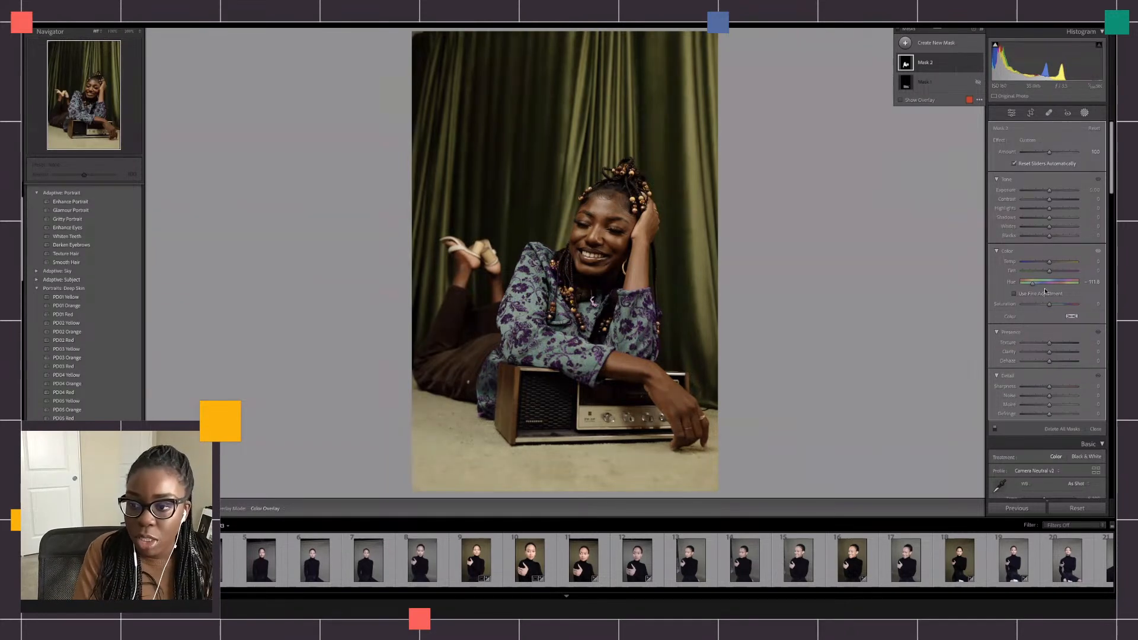
# Set the shirt mask's hue to -28 and temperature to -14, nudge the tint toward magenta, and compare it hidden and shown
pyautogui.moveTo(1043, 283)
pyautogui.mouseDown()
pyautogui.moveTo(1038, 262)
pyautogui.moveTo(1059, 274)
pyautogui.moveTo(1048, 263)
pyautogui.mouseUp()
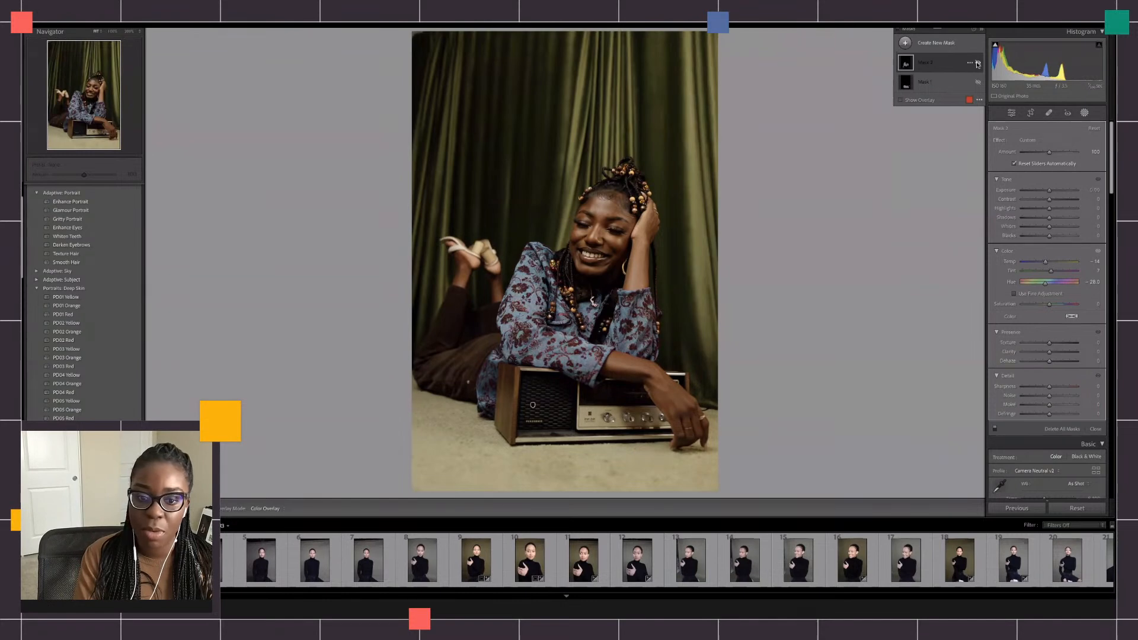
pyautogui.click(977, 63)
pyautogui.click(978, 63)
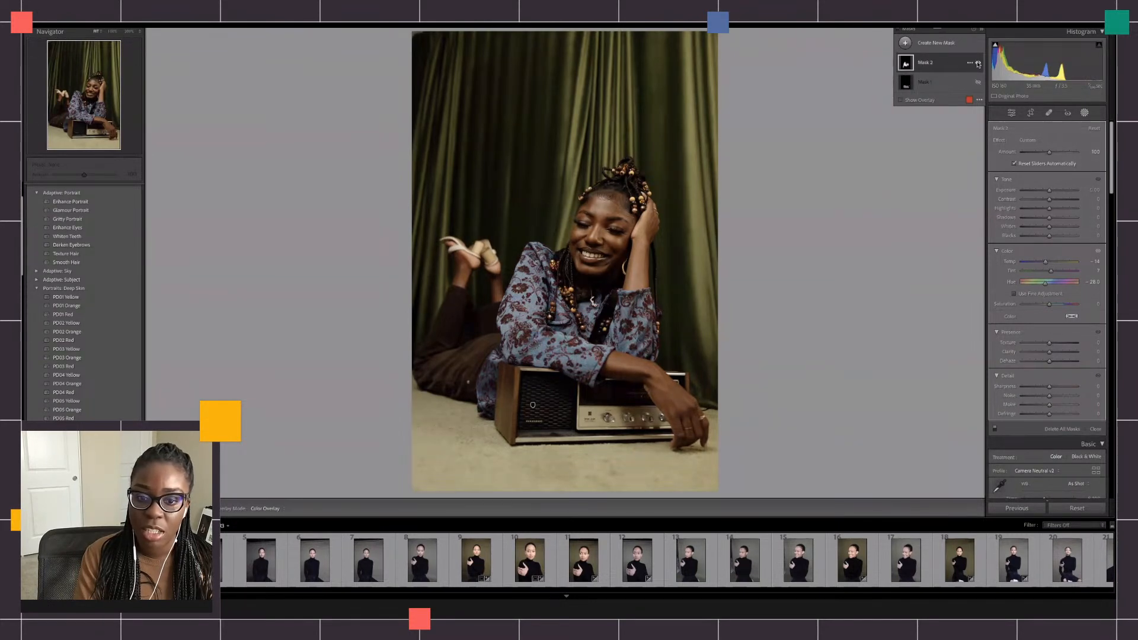
pyautogui.click(978, 64)
pyautogui.click(978, 64)
pyautogui.click(978, 64)
pyautogui.click(978, 63)
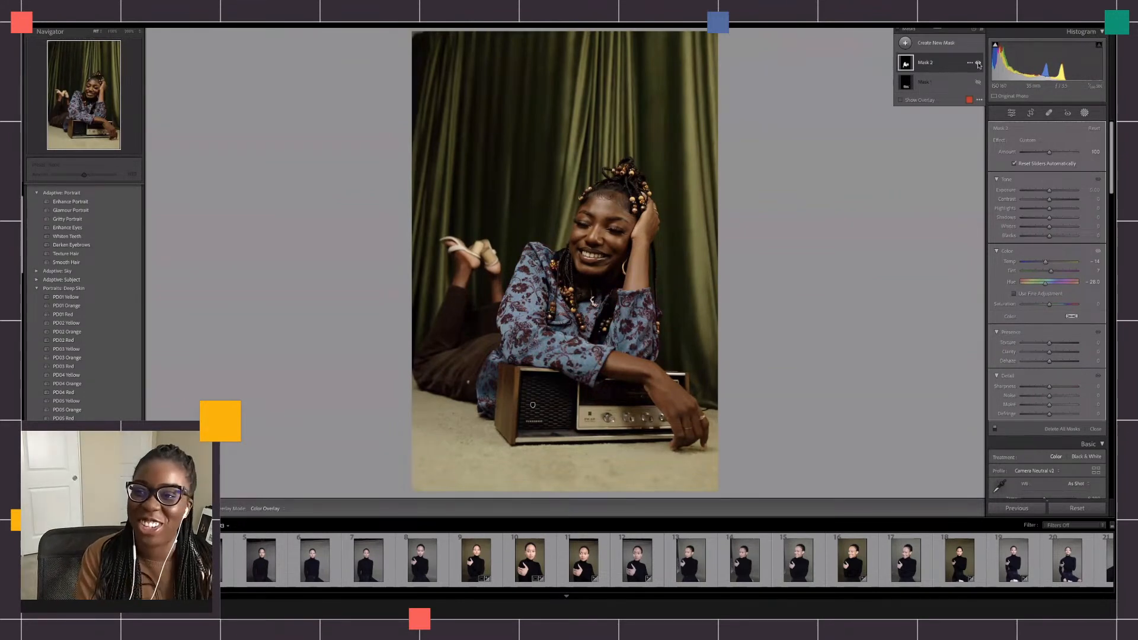
# Create a new mask with Select Background covering the curtain and floor behind the woman
pyautogui.click(940, 45)
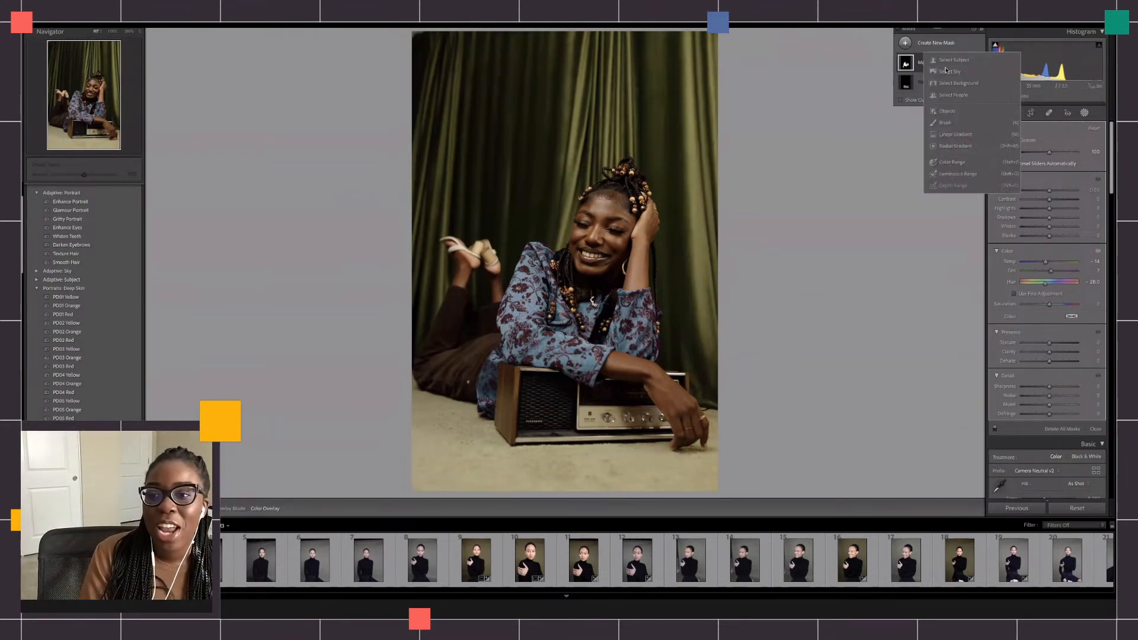
pyautogui.click(948, 84)
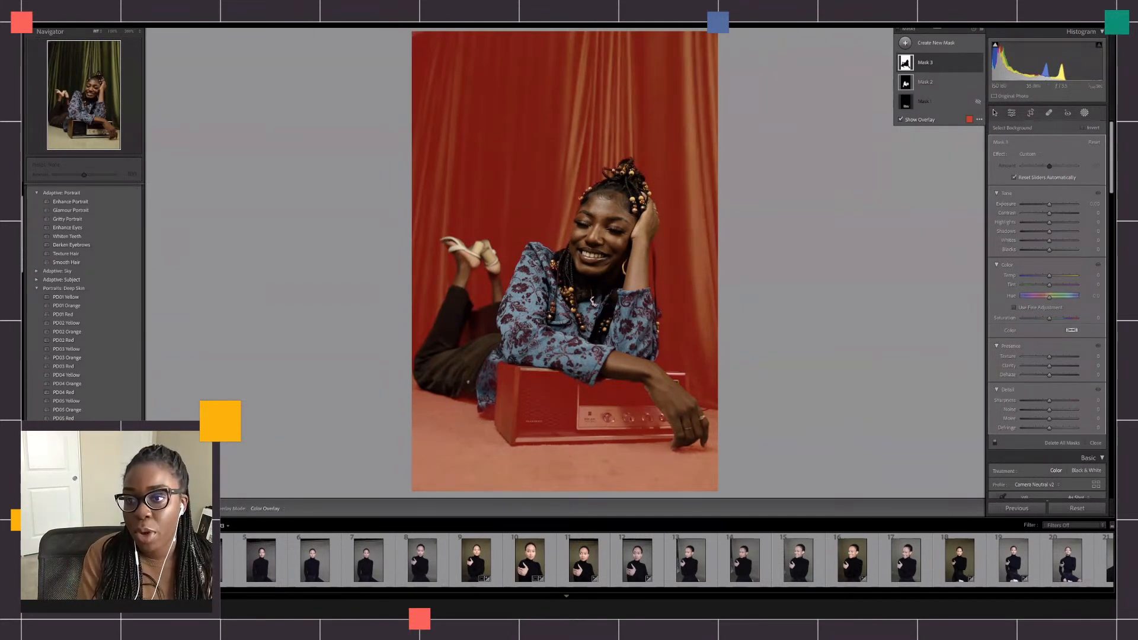
pyautogui.rightClick(966, 64)
pyautogui.click(973, 93)
# Subtract the radio's speaker side and front control panel from the background mask as two object selections
pyautogui.click(957, 92)
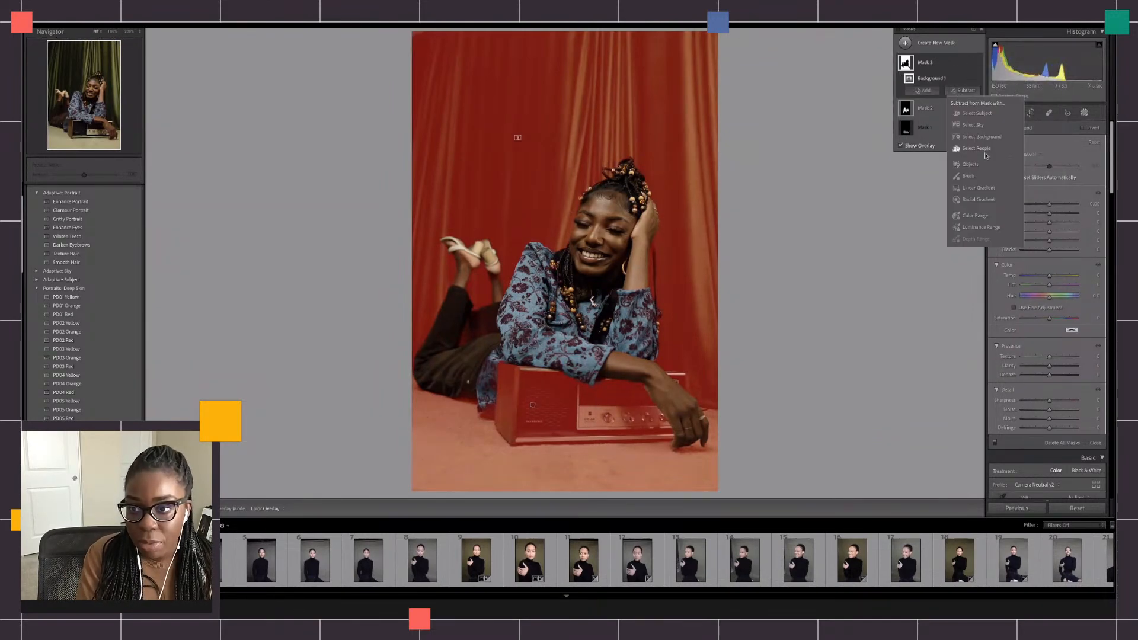
pyautogui.click(970, 164)
pyautogui.scroll(8, 513, 396)
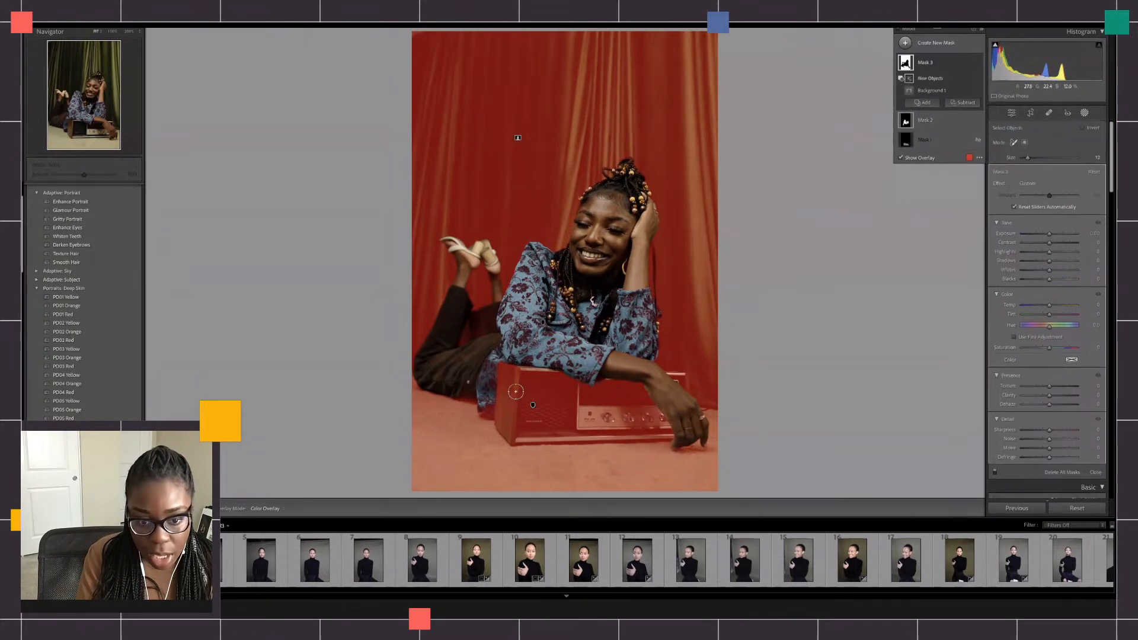
pyautogui.moveTo(508, 376)
pyautogui.mouseDown()
pyautogui.moveTo(512, 425)
pyautogui.moveTo(575, 438)
pyautogui.moveTo(658, 433)
pyautogui.moveTo(614, 381)
pyautogui.moveTo(514, 371)
pyautogui.moveTo(554, 418)
pyautogui.mouseUp()
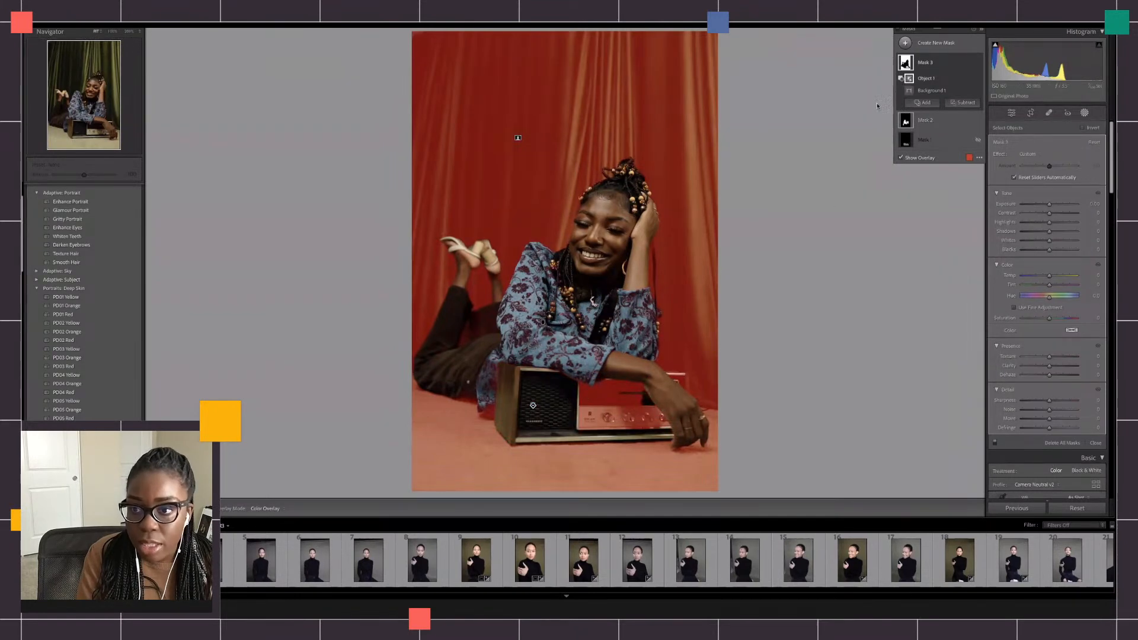
pyautogui.click(964, 103)
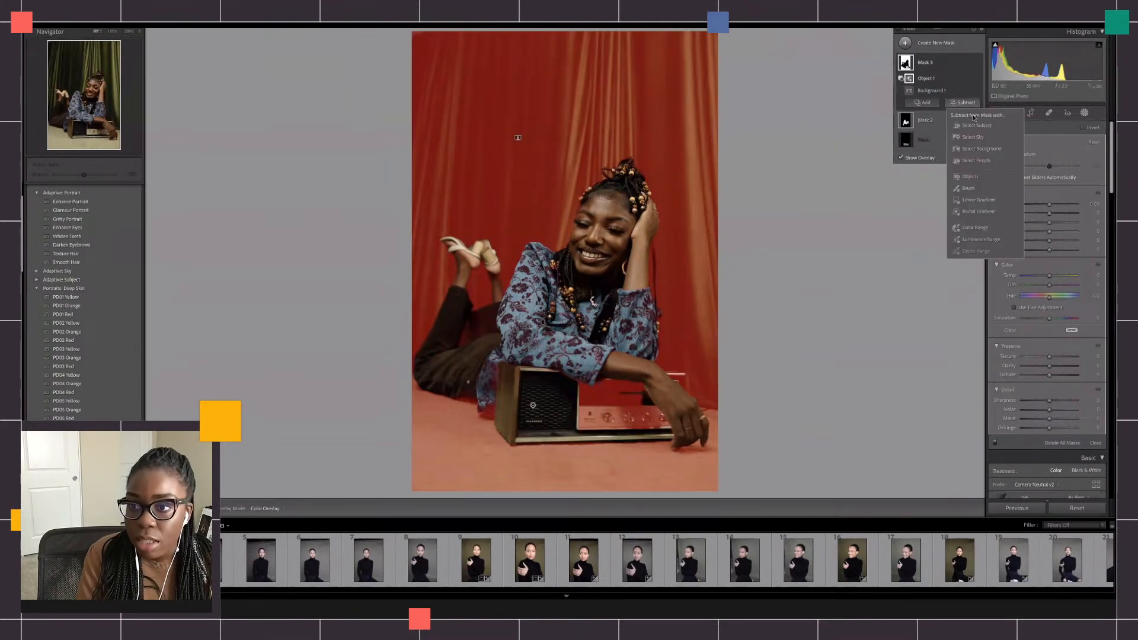
pyautogui.click(971, 177)
pyautogui.moveTo(579, 401)
pyautogui.mouseDown()
pyautogui.moveTo(648, 394)
pyautogui.moveTo(630, 407)
pyautogui.moveTo(642, 414)
pyautogui.moveTo(591, 418)
pyautogui.moveTo(648, 425)
pyautogui.moveTo(676, 404)
pyautogui.moveTo(679, 385)
pyautogui.moveTo(596, 396)
pyautogui.mouseUp()
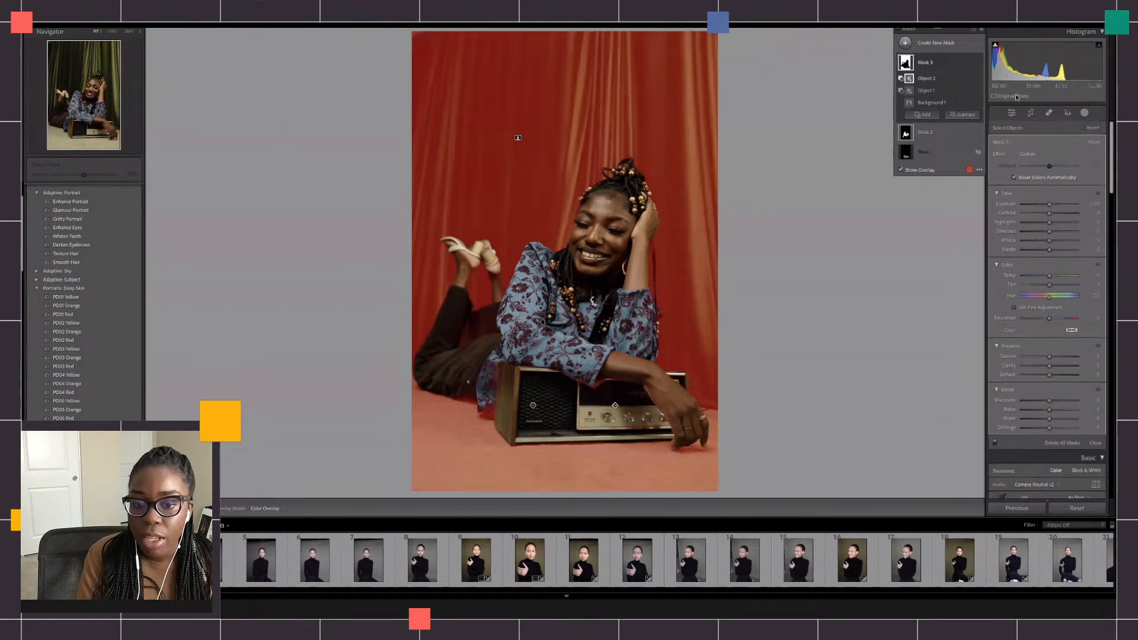
pyautogui.click(1084, 114)
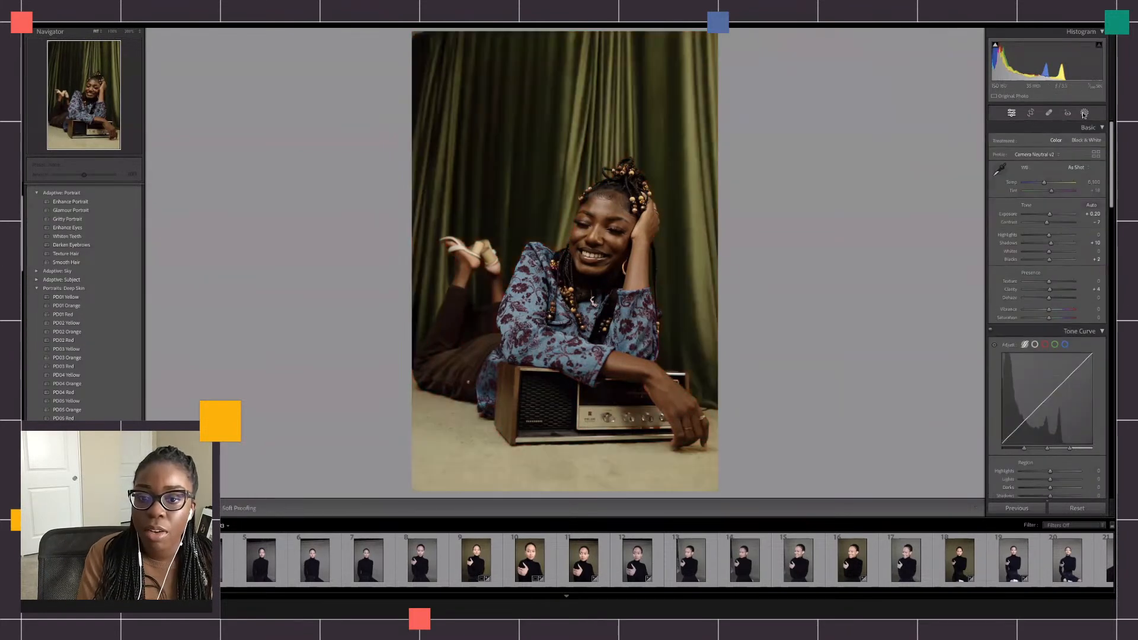
# Reopen the photo's masks and rename Mask 1, which covers the radio, as Radio
pyautogui.click(1084, 114)
pyautogui.click(922, 64)
pyautogui.click(968, 152)
pyautogui.click(979, 155)
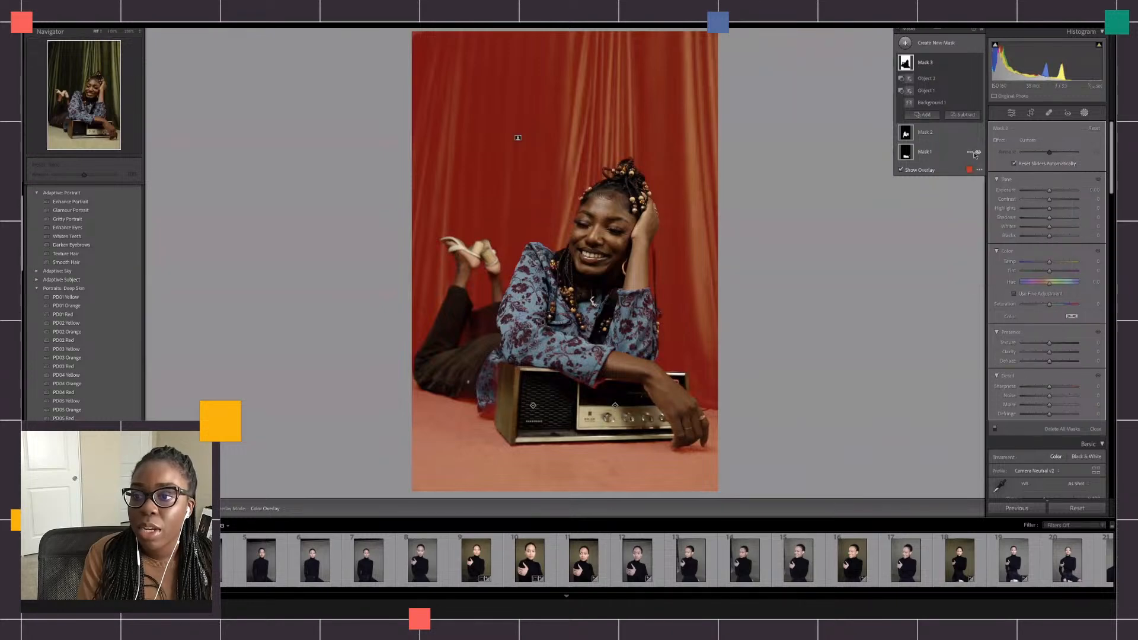
pyautogui.click(973, 153)
pyautogui.click(994, 156)
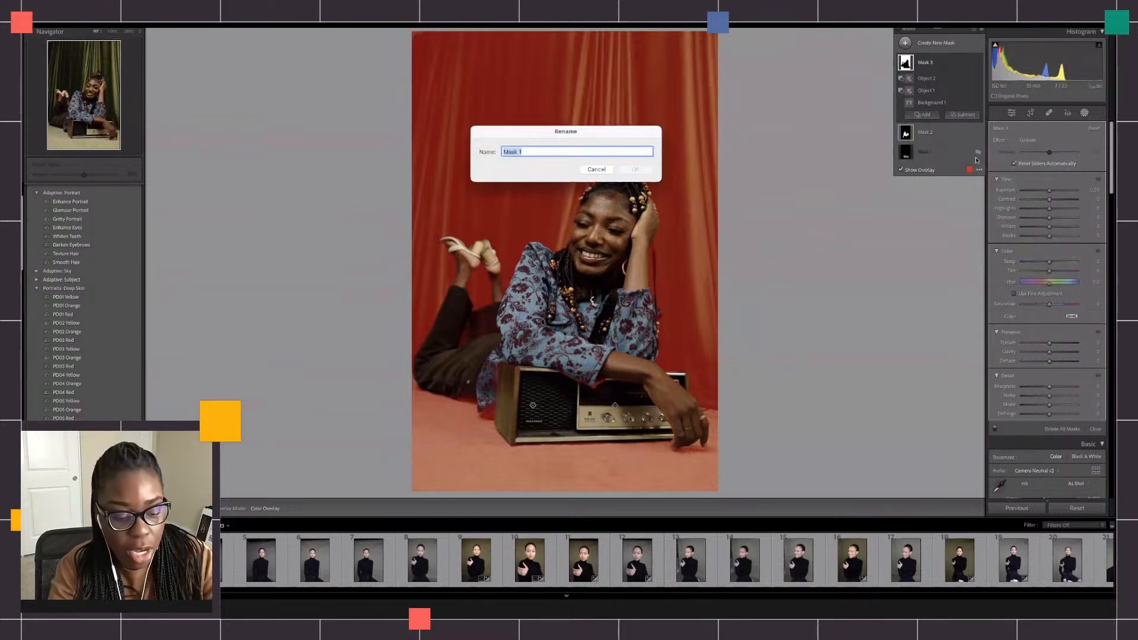
pyautogui.write('Radio')
pyautogui.press('Return')
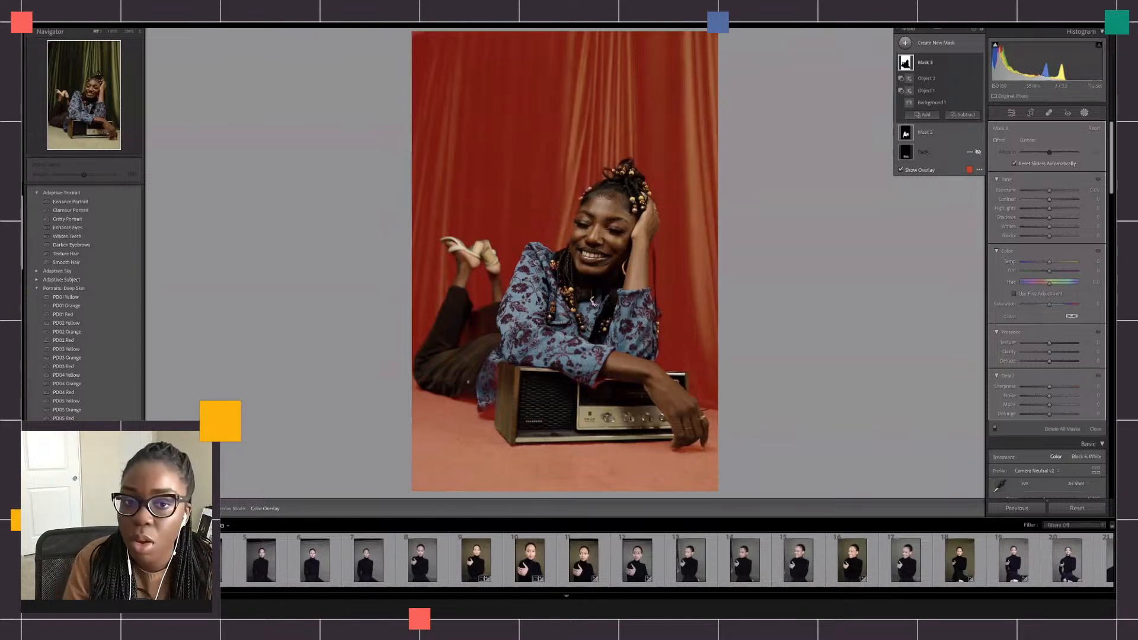
# Rename Mask 2 as Jacket and Mask 3 as Curtains
pyautogui.click(971, 132)
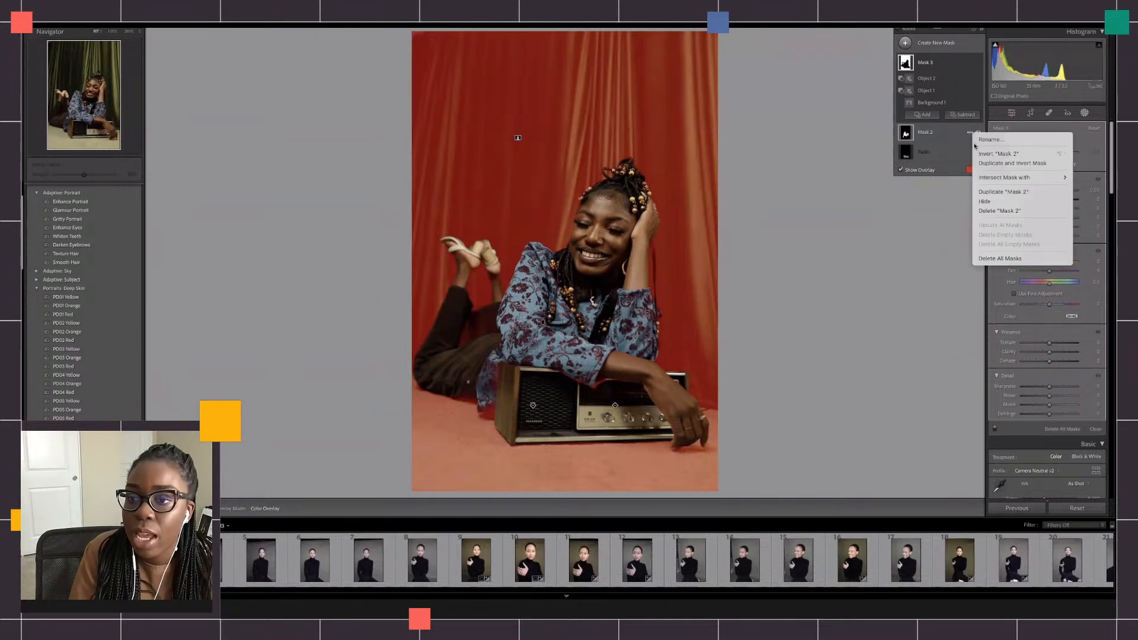
pyautogui.click(986, 141)
pyautogui.write('Shirt')
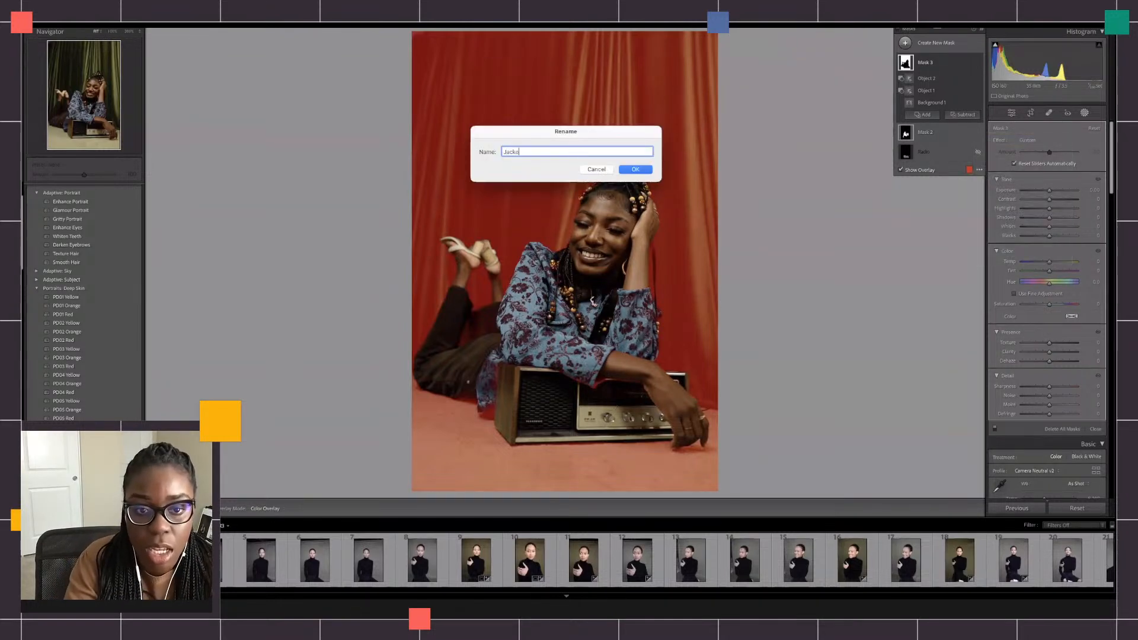
pyautogui.press('Return')
pyautogui.click(969, 61)
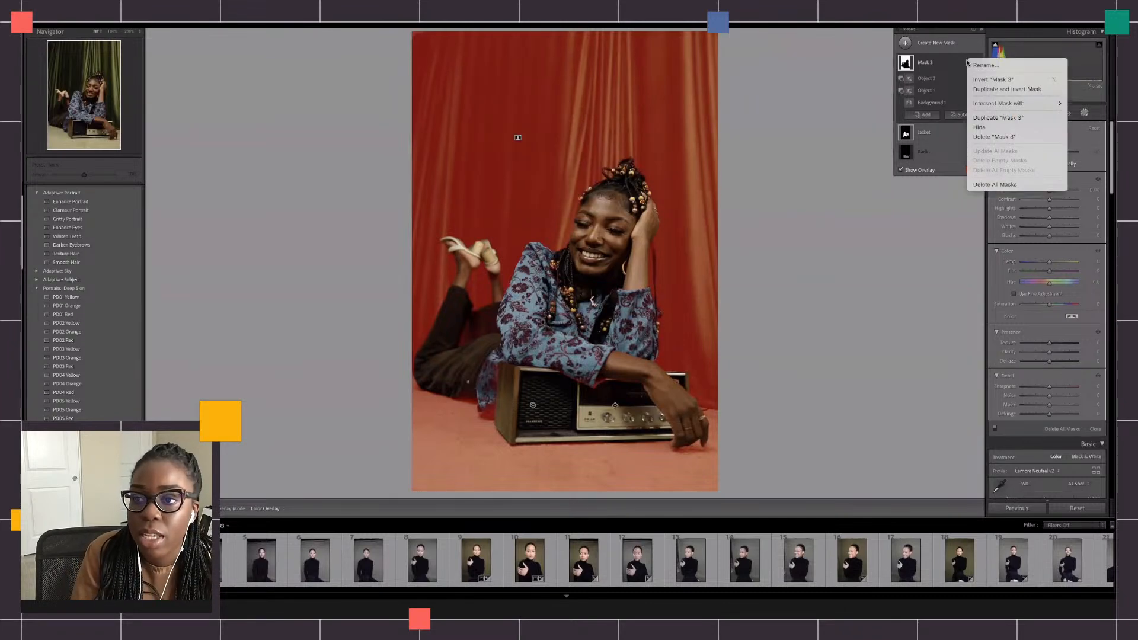
pyautogui.click(984, 66)
pyautogui.write('Curtains')
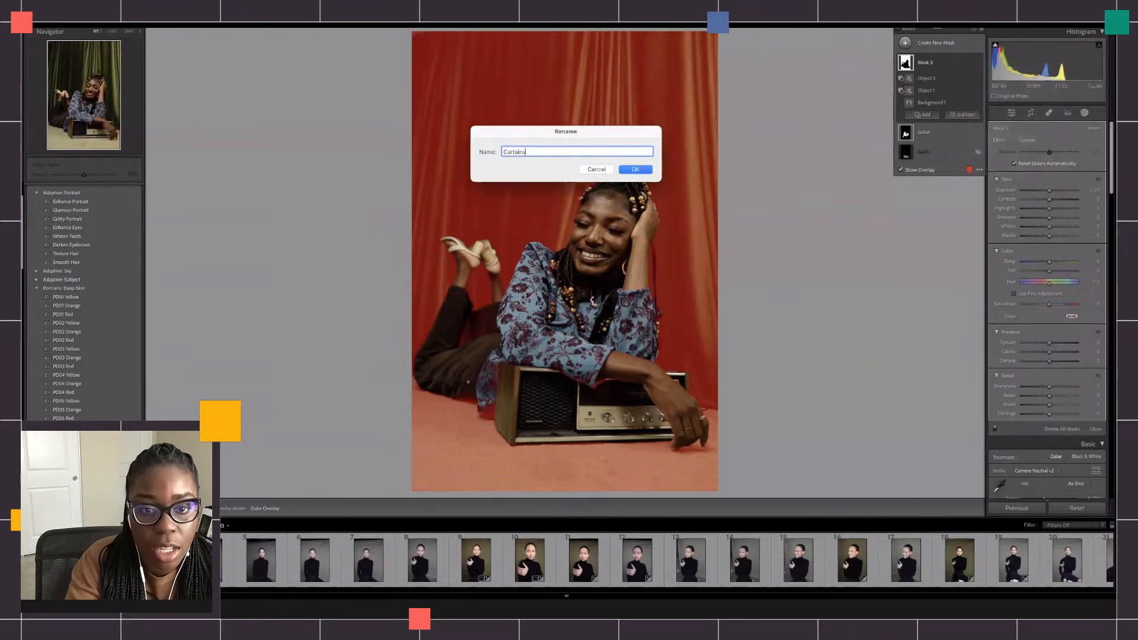
pyautogui.press('Return')
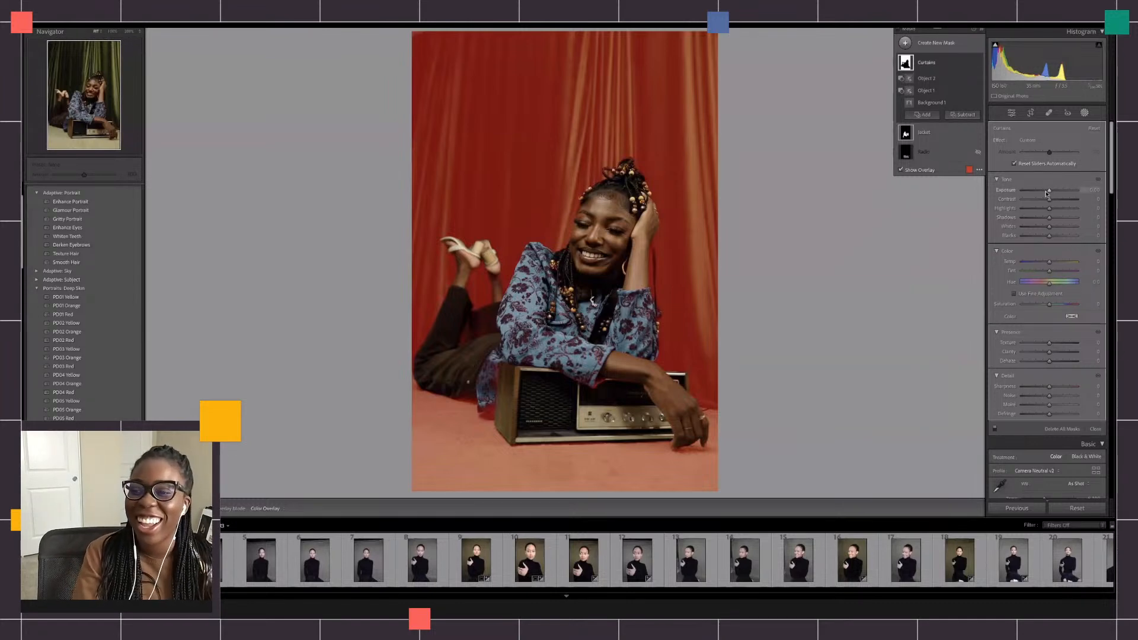
# Lower the Curtains mask's exposure, contrast and blacks, lift its shadows slightly, and undo a trial temperature of 22
pyautogui.moveTo(1047, 193); pyautogui.dragTo(1046, 194)
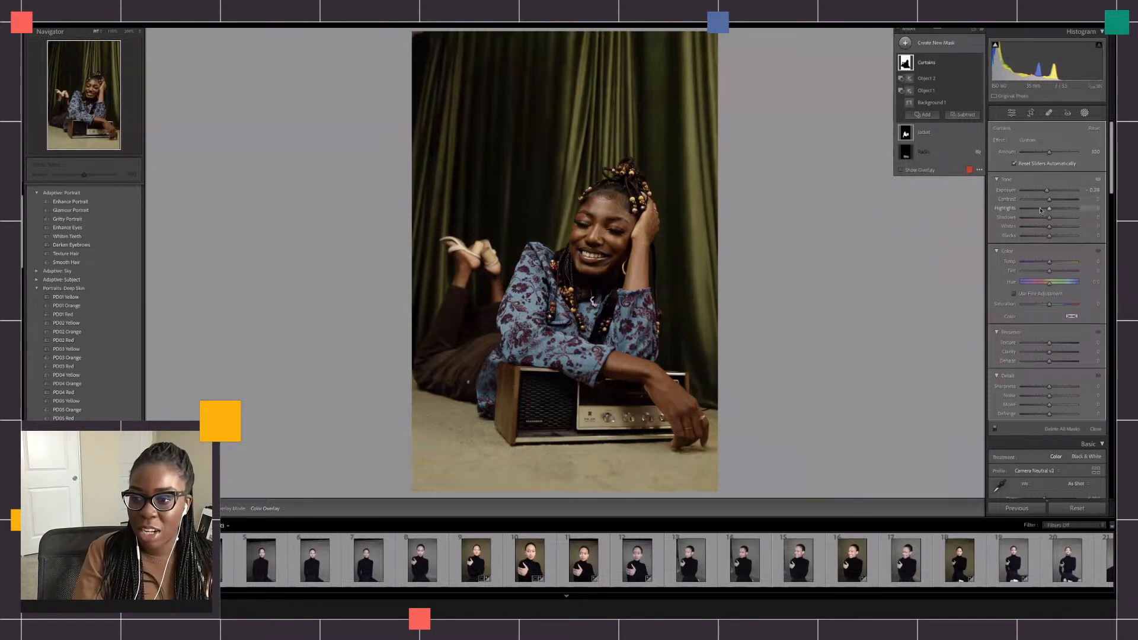
pyautogui.moveTo(1049, 199); pyautogui.dragTo(1055, 260)
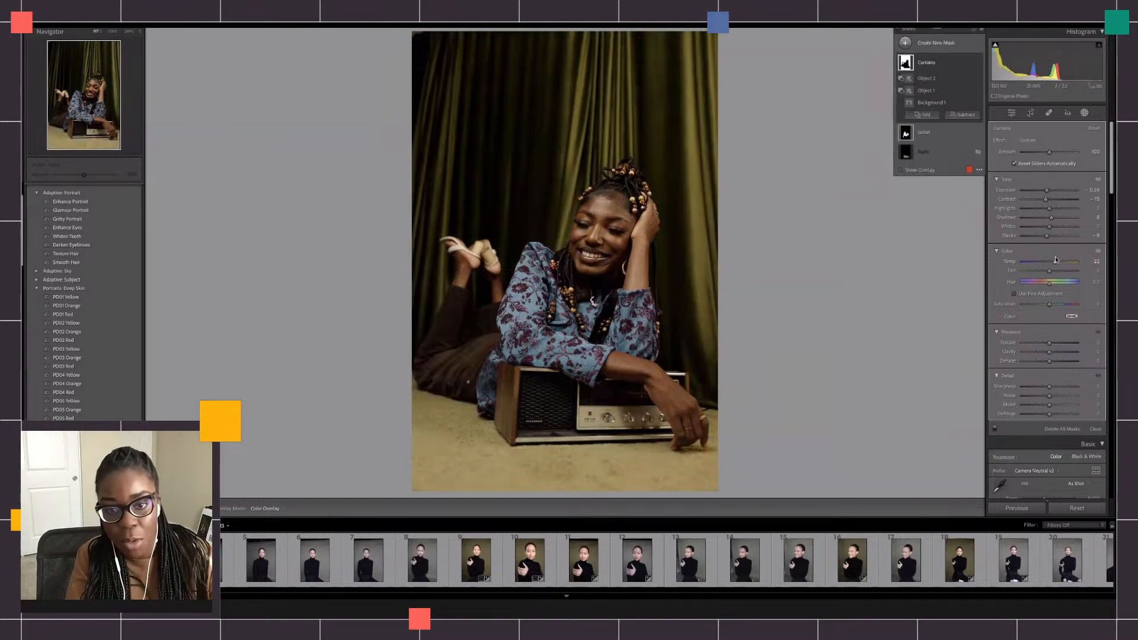
pyautogui.hotkey('ctrl', 'z')
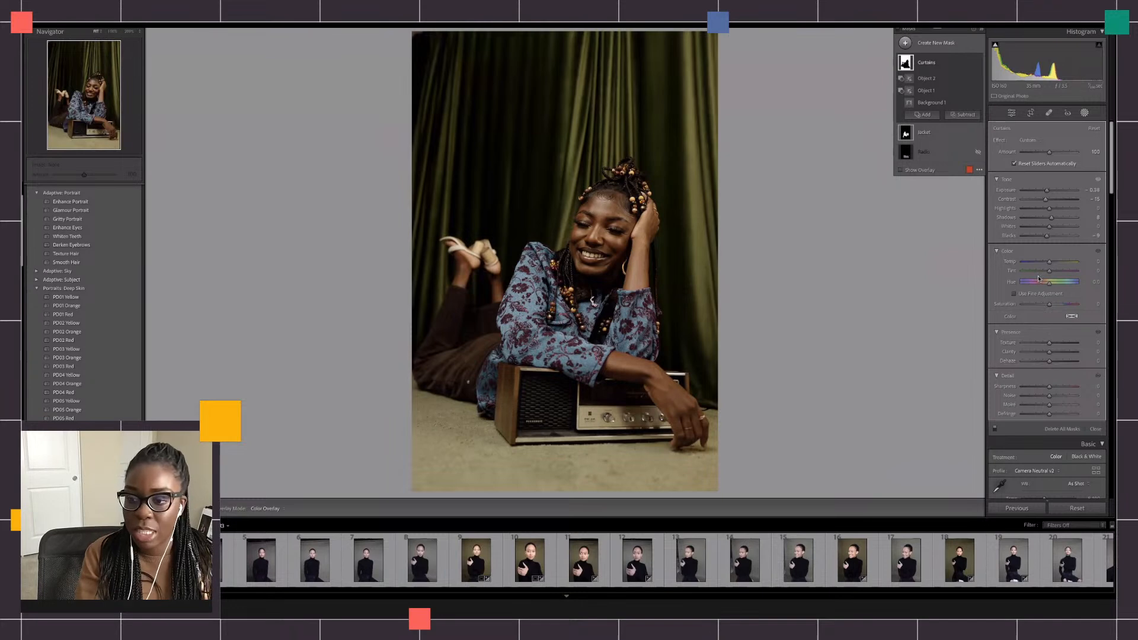
# Try a magenta hue of about -83 on the Curtains mask and compare the photo with the mask hidden and shown
pyautogui.moveTo(1050, 289); pyautogui.dragTo(1033, 287)
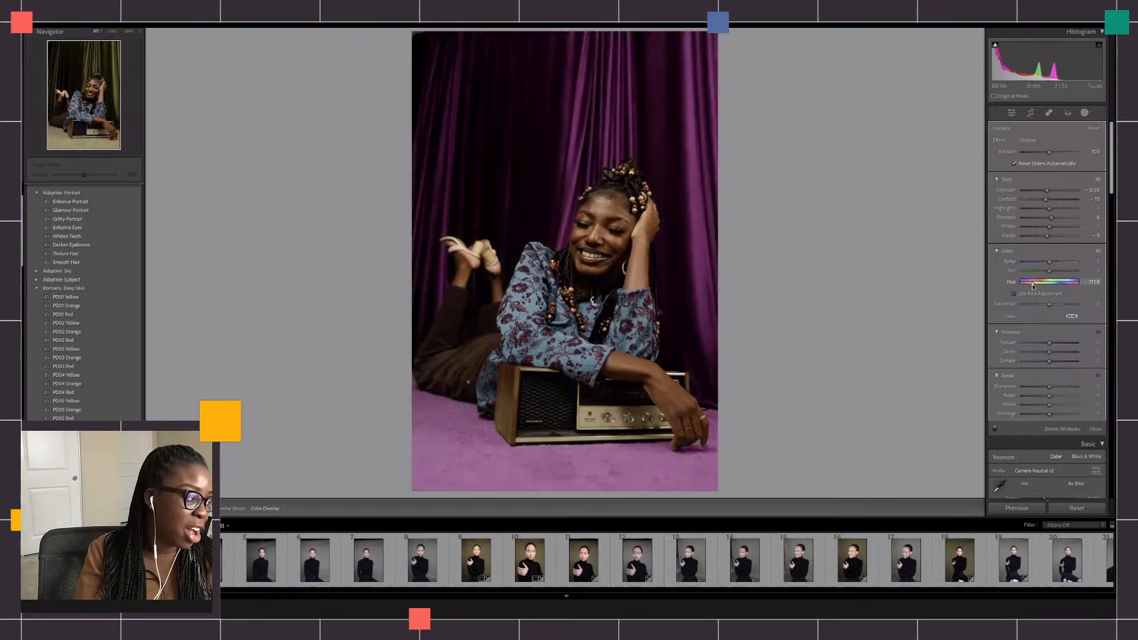
pyautogui.moveTo(1033, 287); pyautogui.dragTo(1037, 287)
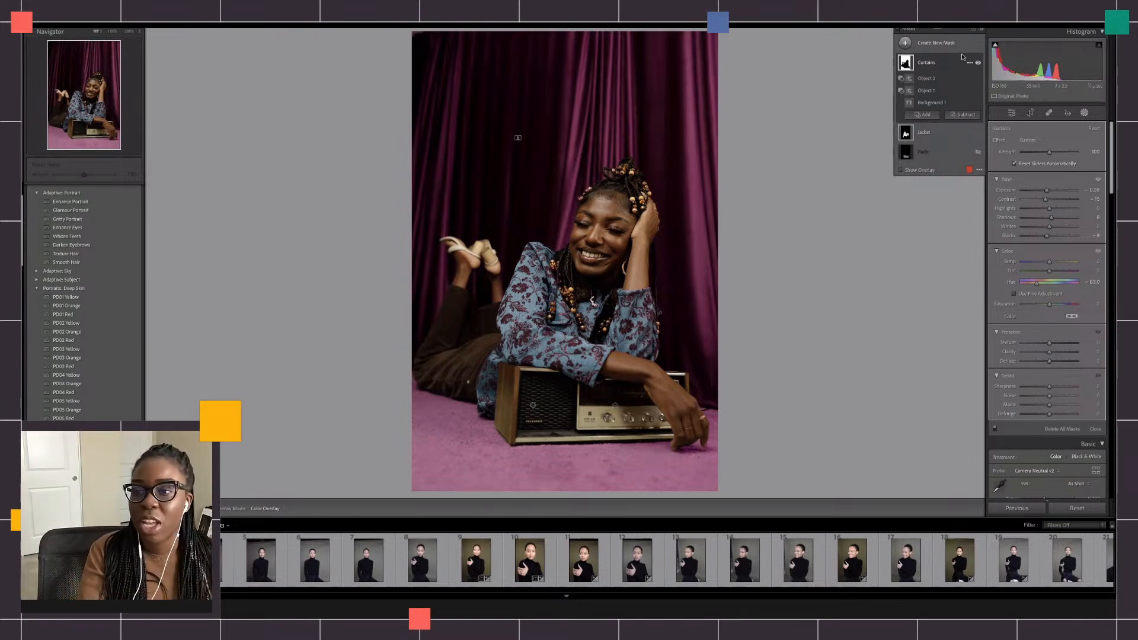
pyautogui.click(977, 62)
pyautogui.click(977, 62)
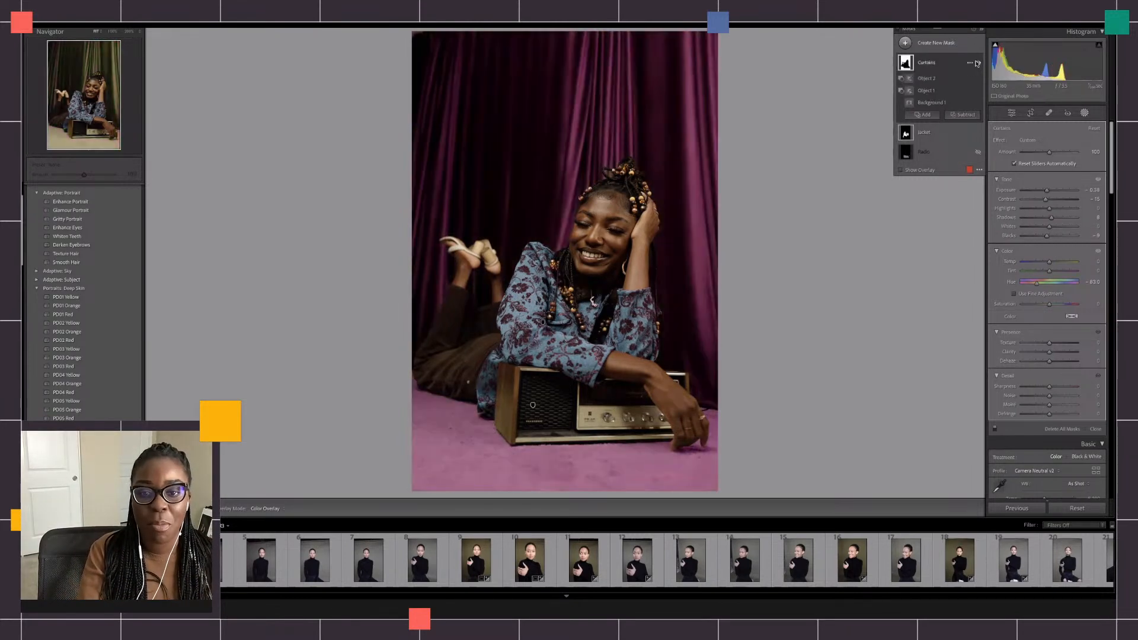
pyautogui.click(977, 62)
pyautogui.click(977, 63)
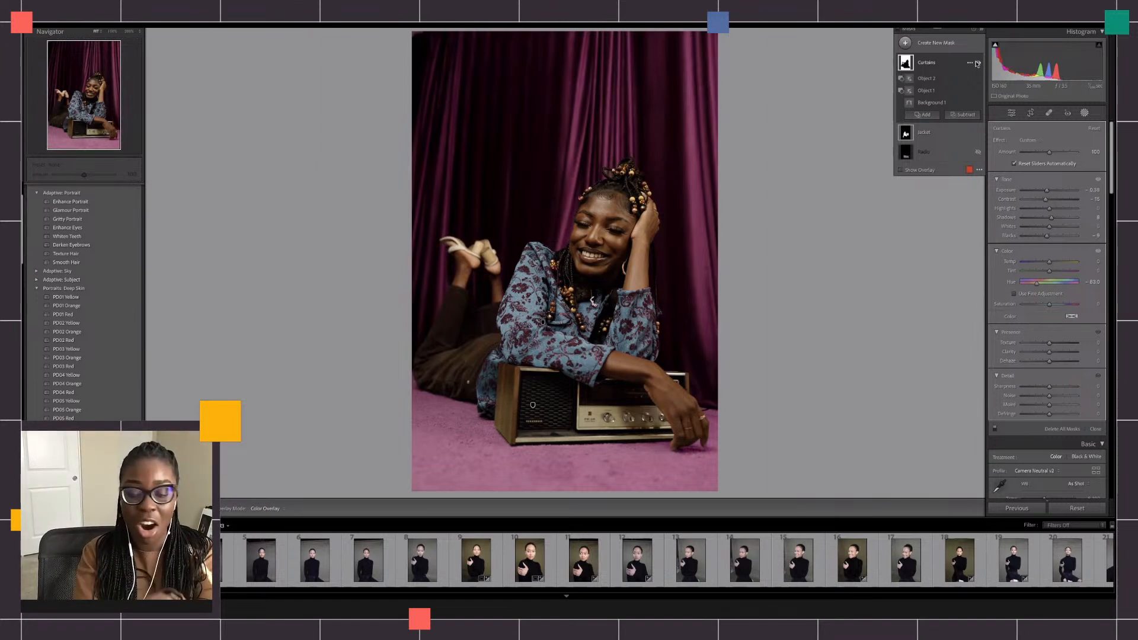
pyautogui.click(978, 63)
pyautogui.click(977, 63)
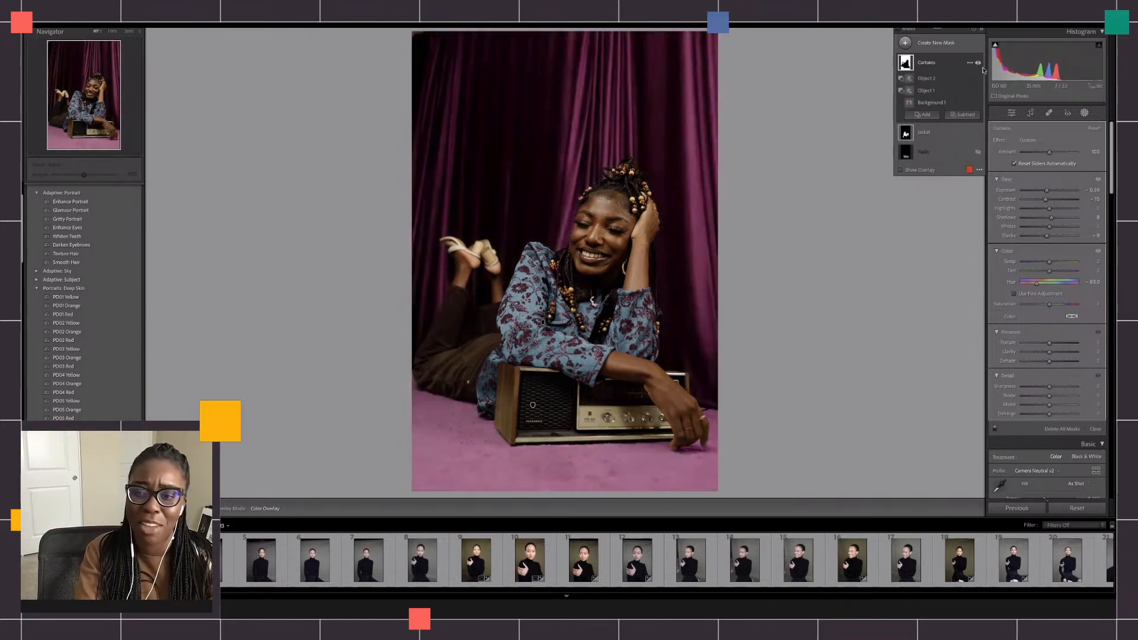
# Raise the whole photo's exposure to +0.45 and apply the Whiten Teeth adaptive portrait preset
pyautogui.click(1085, 112)
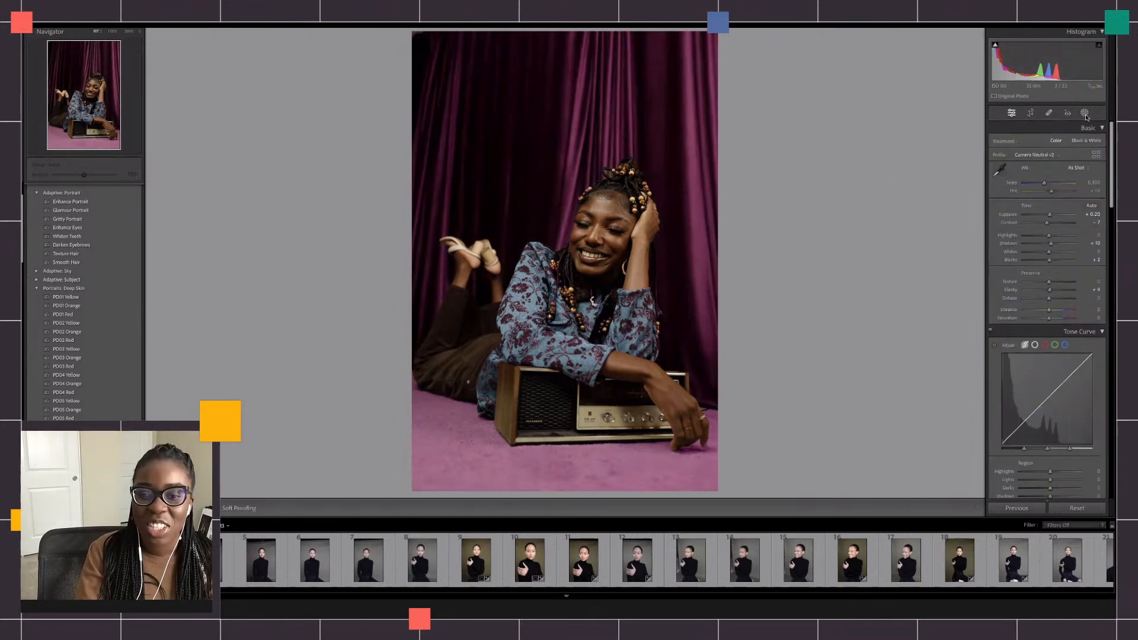
pyautogui.moveTo(1049, 214); pyautogui.dragTo(1051, 214)
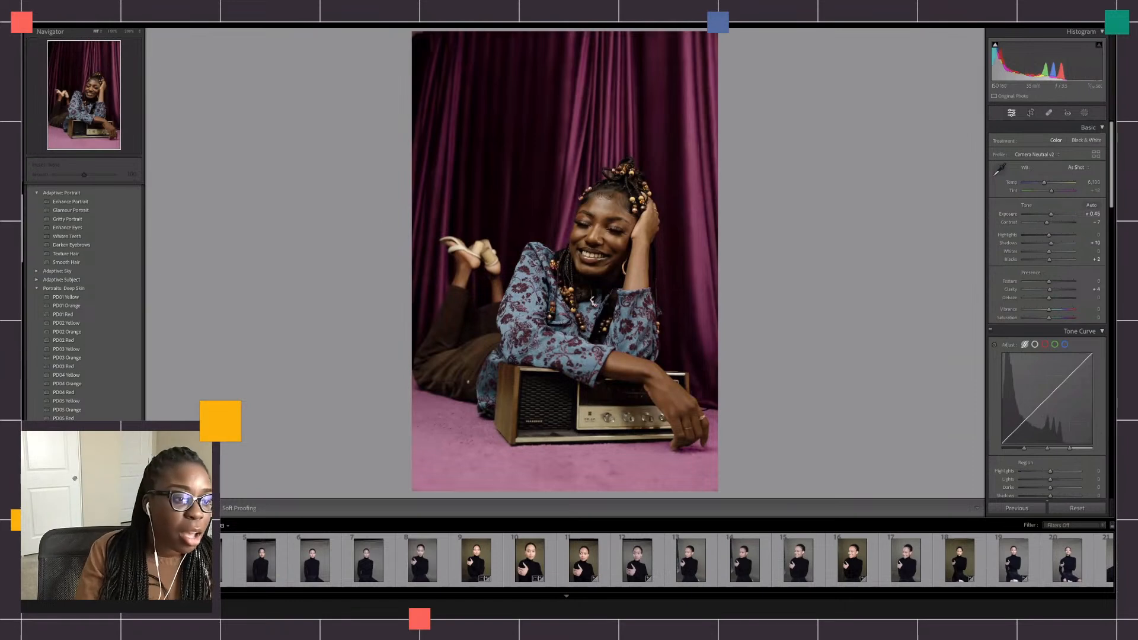
pyautogui.click(76, 237)
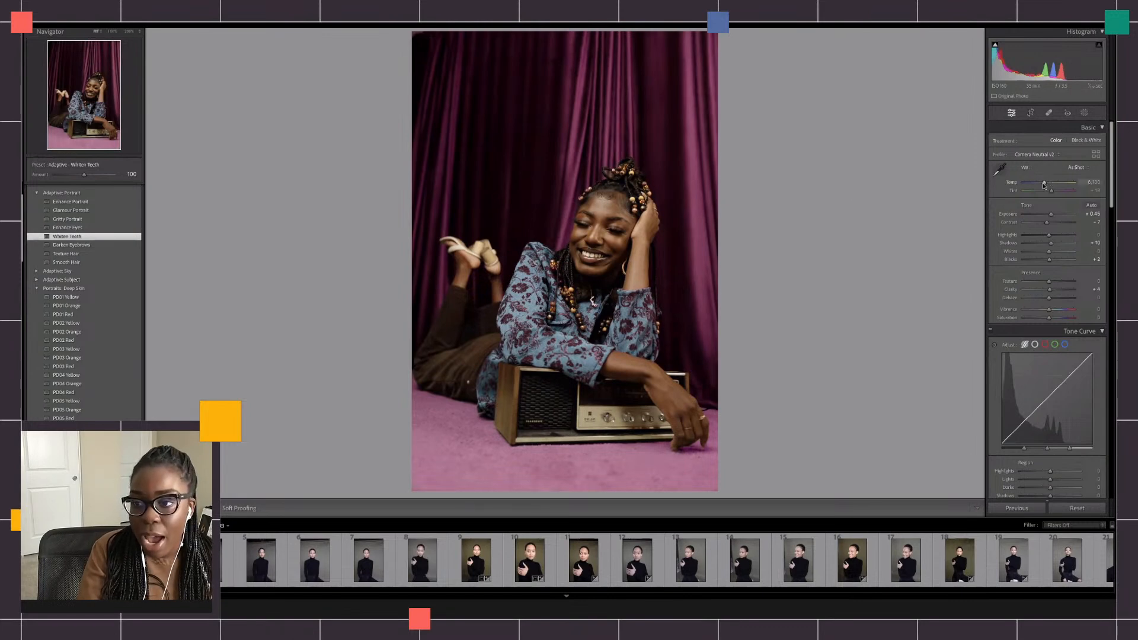
# Warm the whole photo's temperature slightly and review the mask list, including the Curtains mask
pyautogui.moveTo(1045, 184); pyautogui.dragTo(1047, 183)
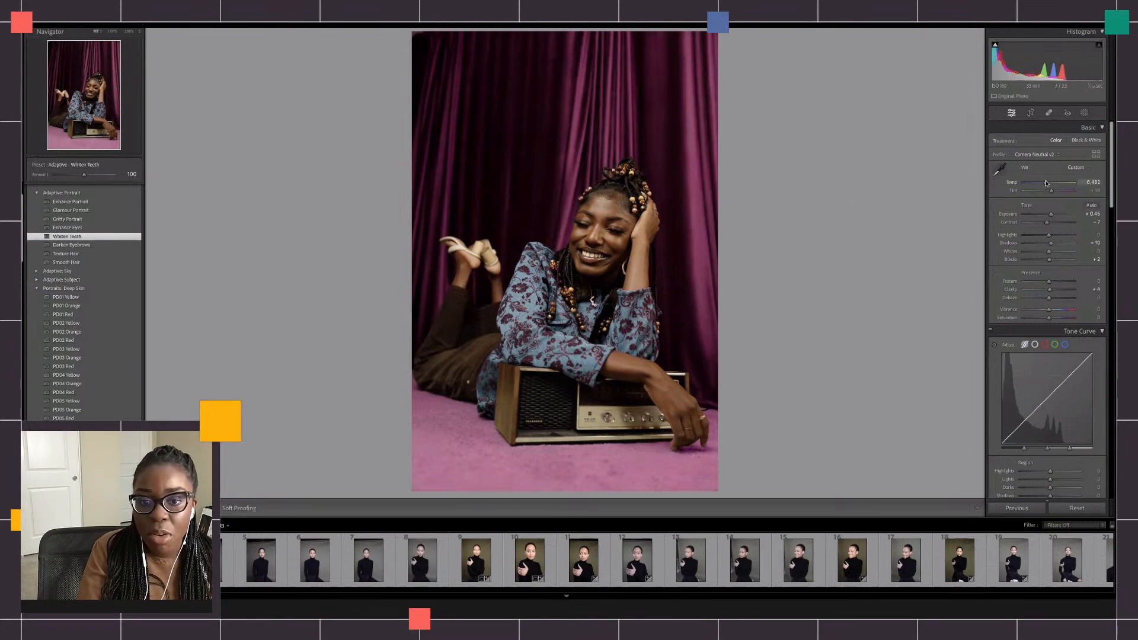
pyautogui.click(1085, 113)
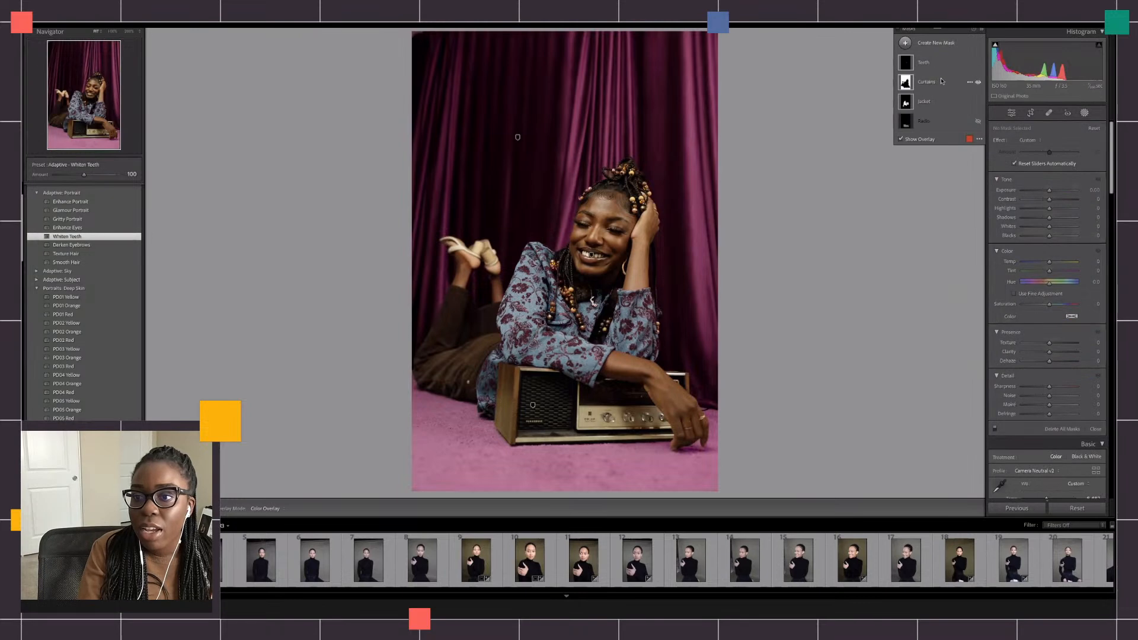
pyautogui.click(941, 81)
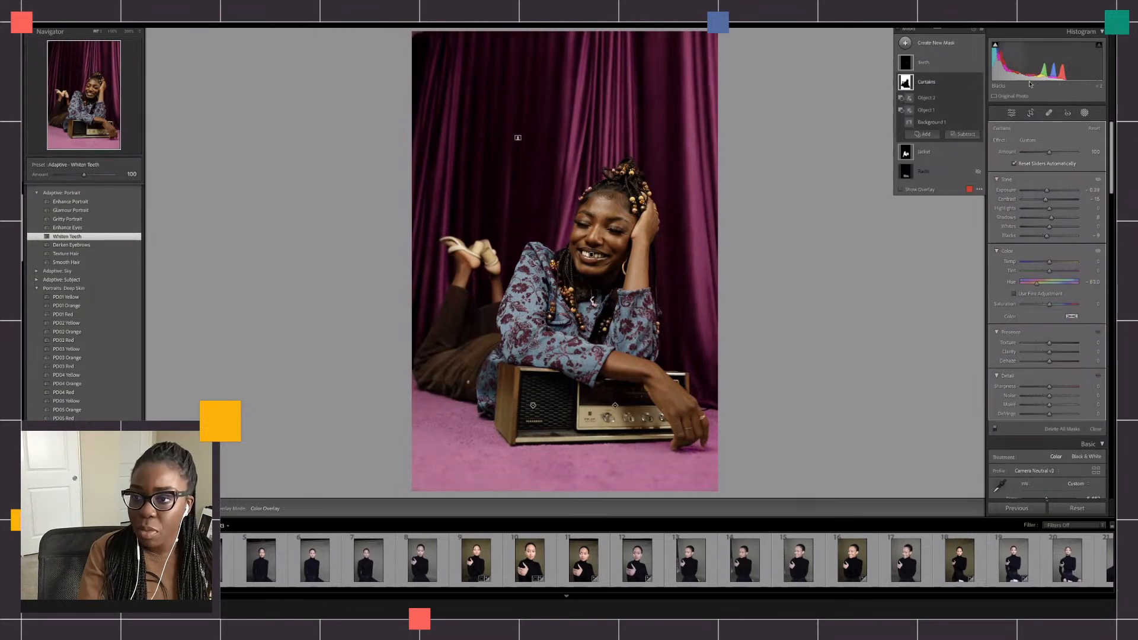
pyautogui.click(1085, 113)
pyautogui.click(1085, 113)
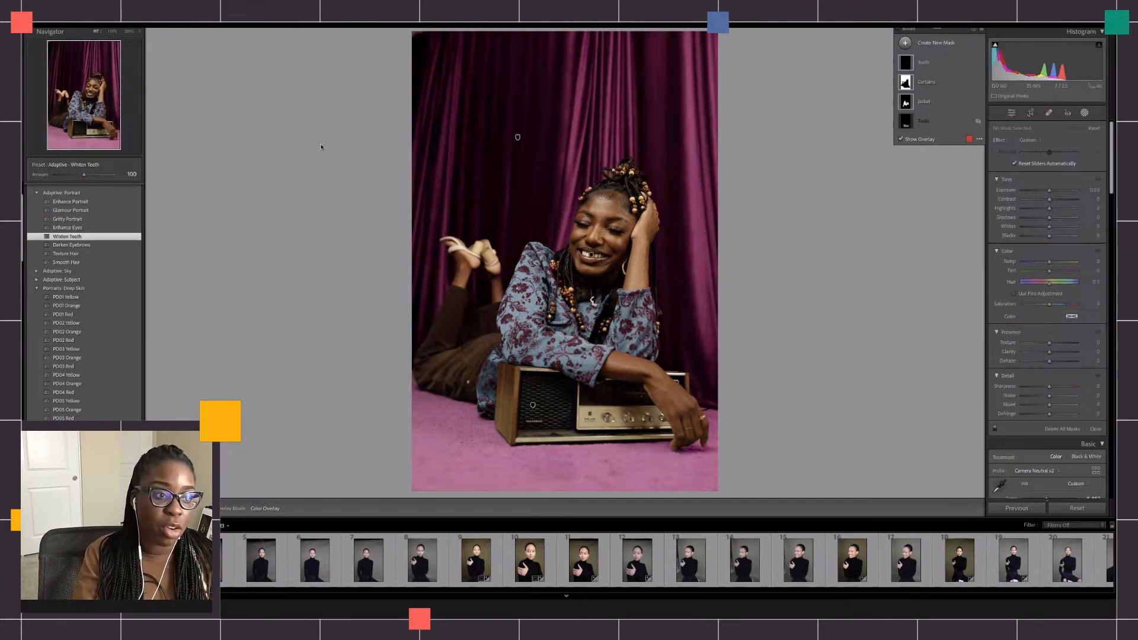
# Apply the Darken Eyebrows adaptive portrait preset and try small exposure changes on its Eyebrows mask
pyautogui.click(90, 247)
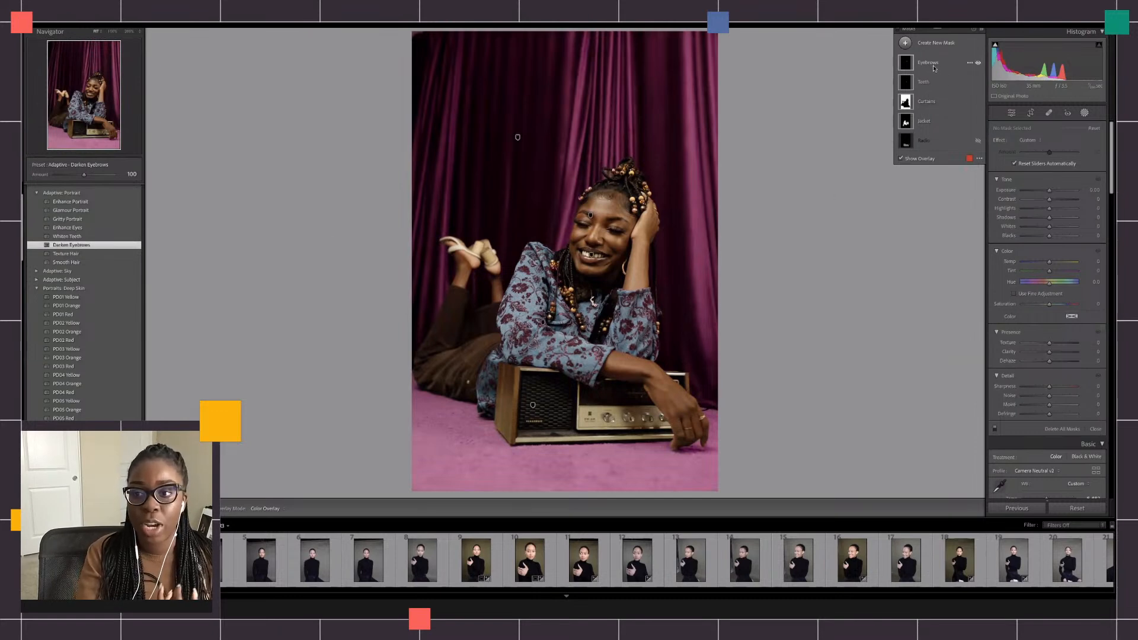
pyautogui.click(932, 69)
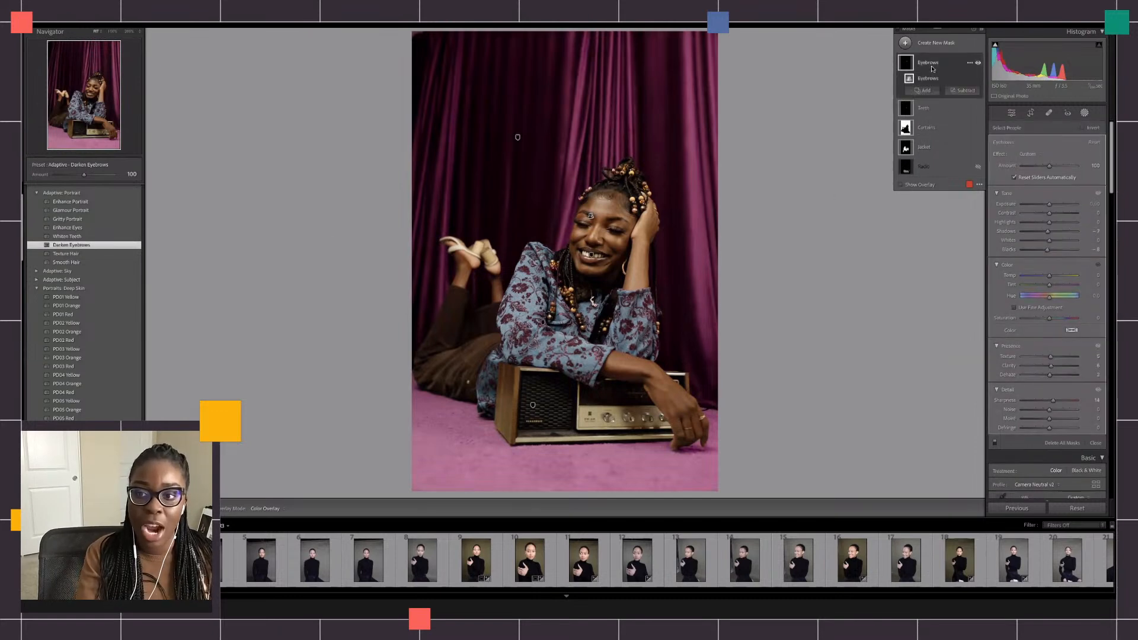
pyautogui.doubleClick(900, 67)
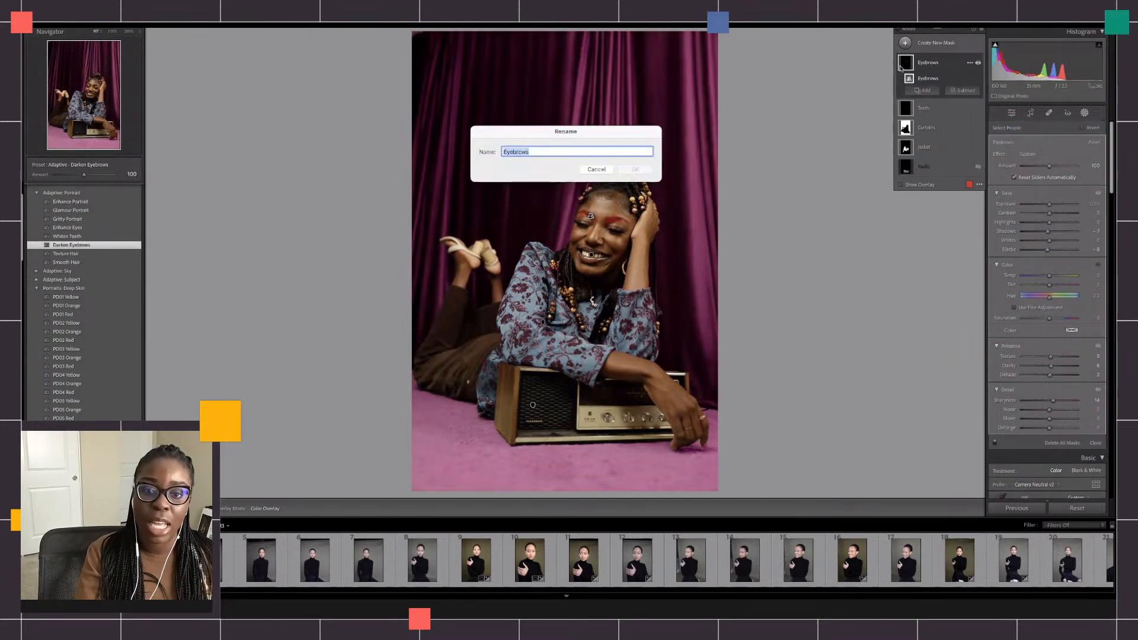
pyautogui.click(597, 172)
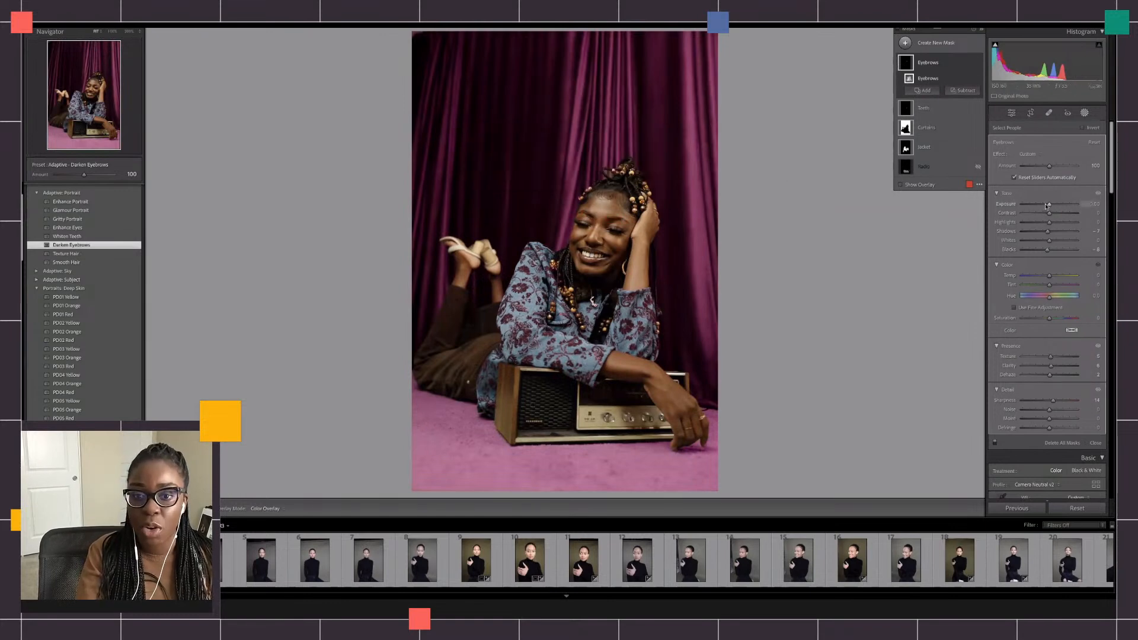
pyautogui.moveTo(1048, 204); pyautogui.dragTo(1044, 204)
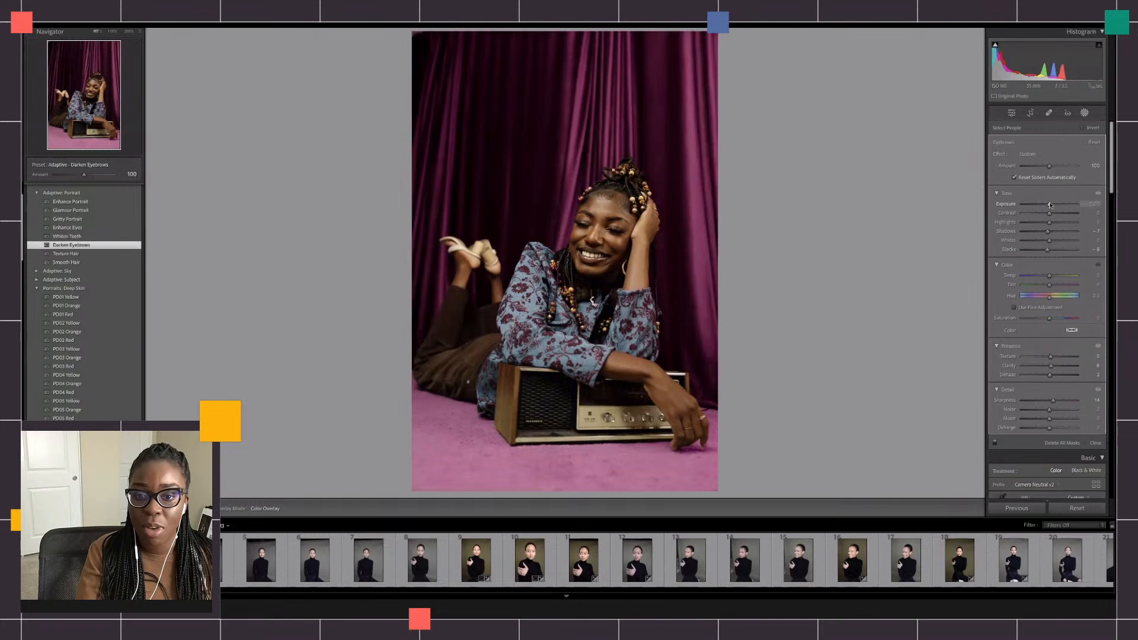
pyautogui.moveTo(1051, 205); pyautogui.dragTo(1050, 205)
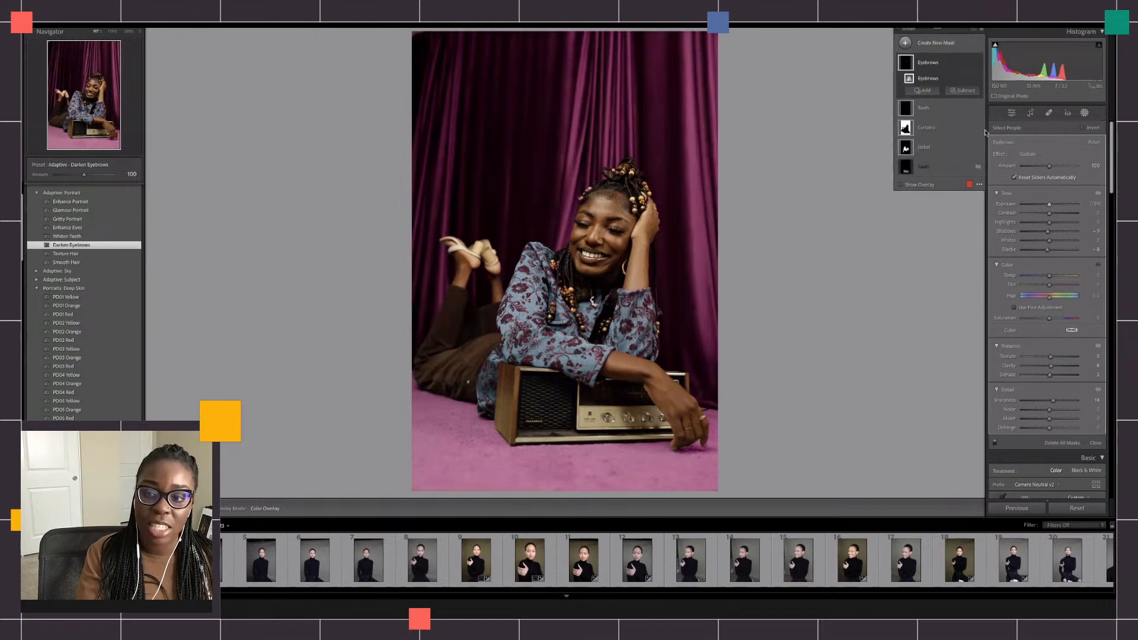
# Shift the Curtains mask's hue to about -122 for a purple curtain and floor, and finish masking
pyautogui.click(949, 131)
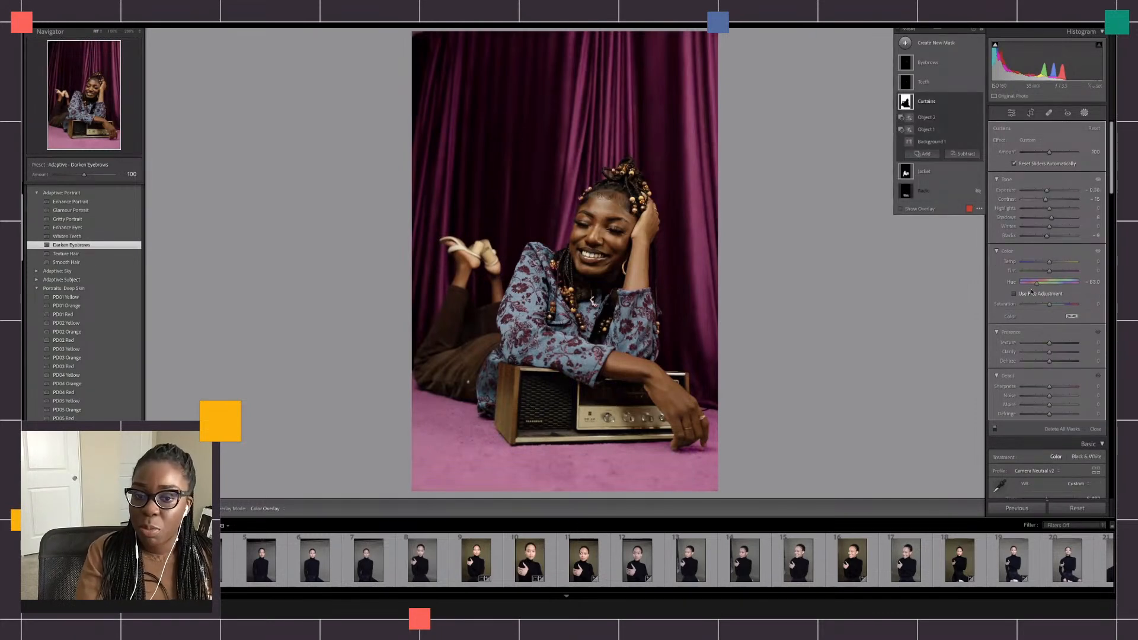
pyautogui.moveTo(1036, 284); pyautogui.dragTo(1051, 285)
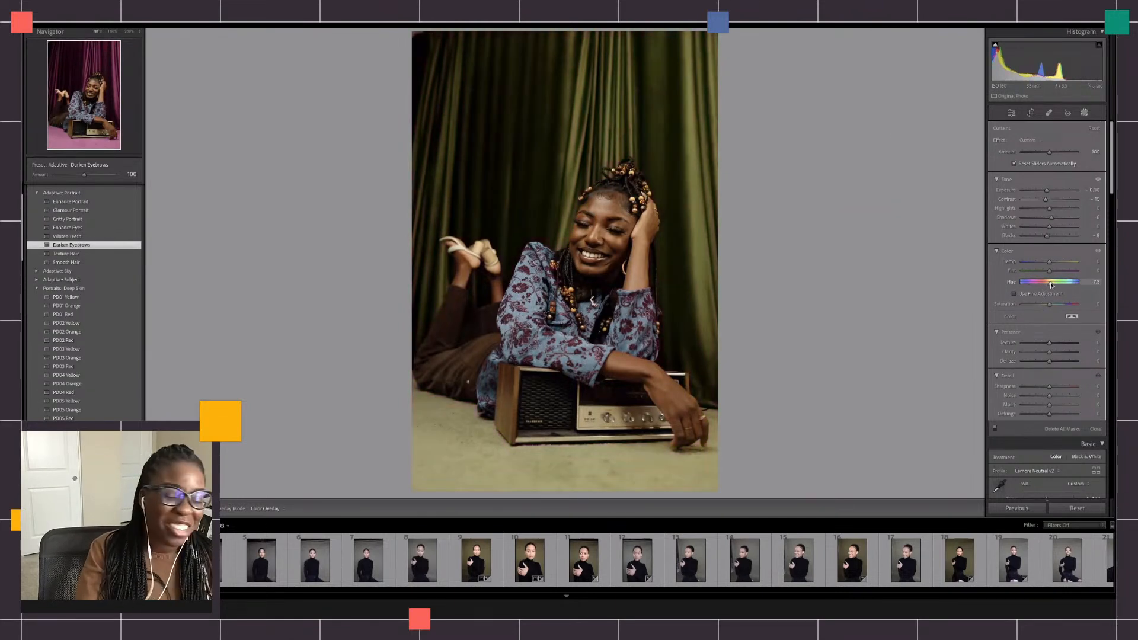
pyautogui.moveTo(1046, 285)
pyautogui.mouseDown()
pyautogui.moveTo(992, 287)
pyautogui.moveTo(1060, 283)
pyautogui.moveTo(1031, 284)
pyautogui.mouseUp()
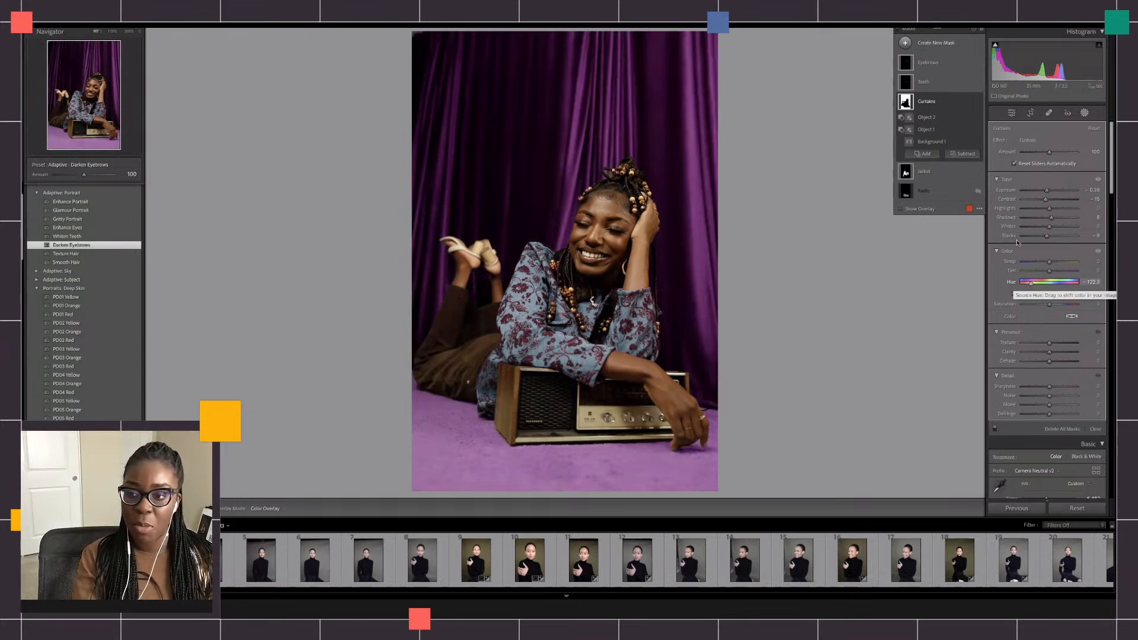
pyautogui.click(1085, 114)
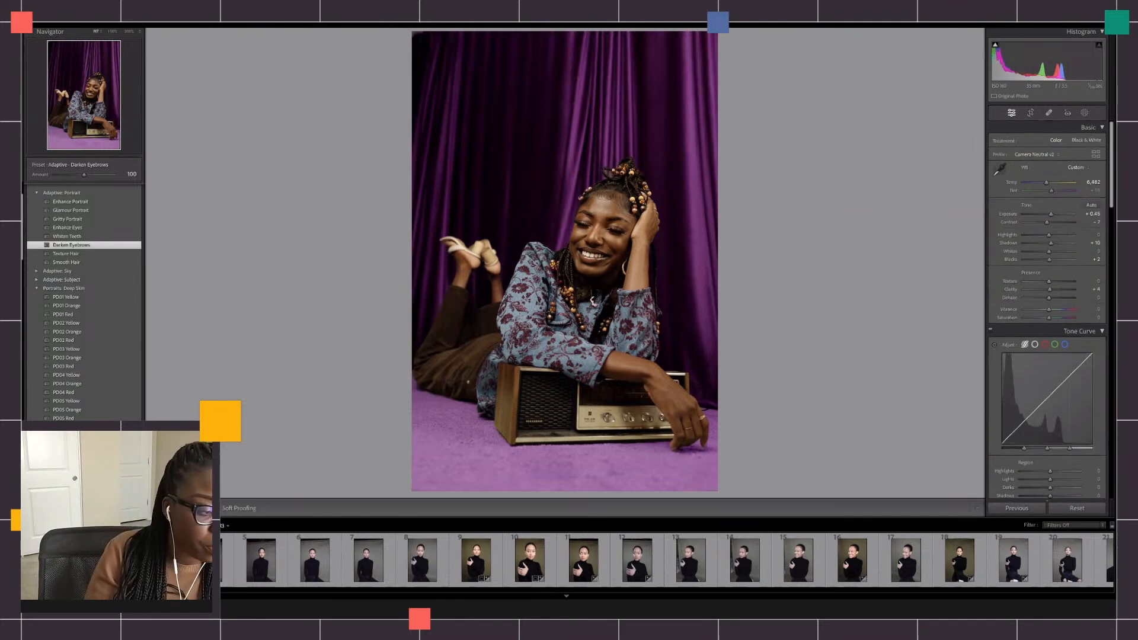
# Open the portrait-format group photo of four women posing close together against the studio backdrop
pyautogui.moveTo(50, 590); pyautogui.dragTo(757, 591)
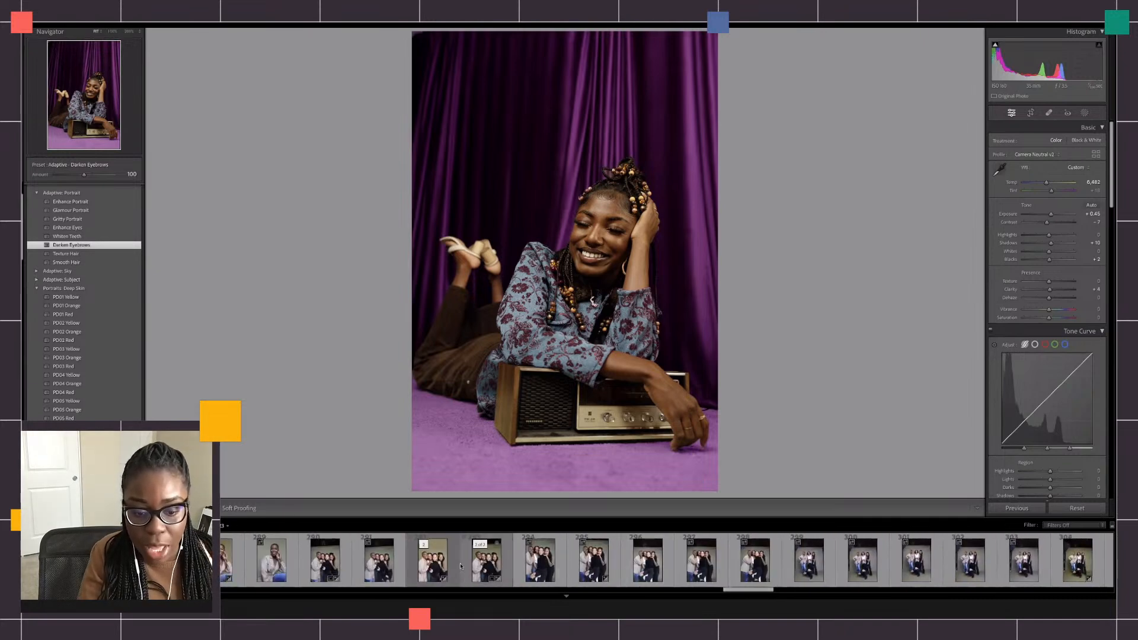
pyautogui.click(379, 560)
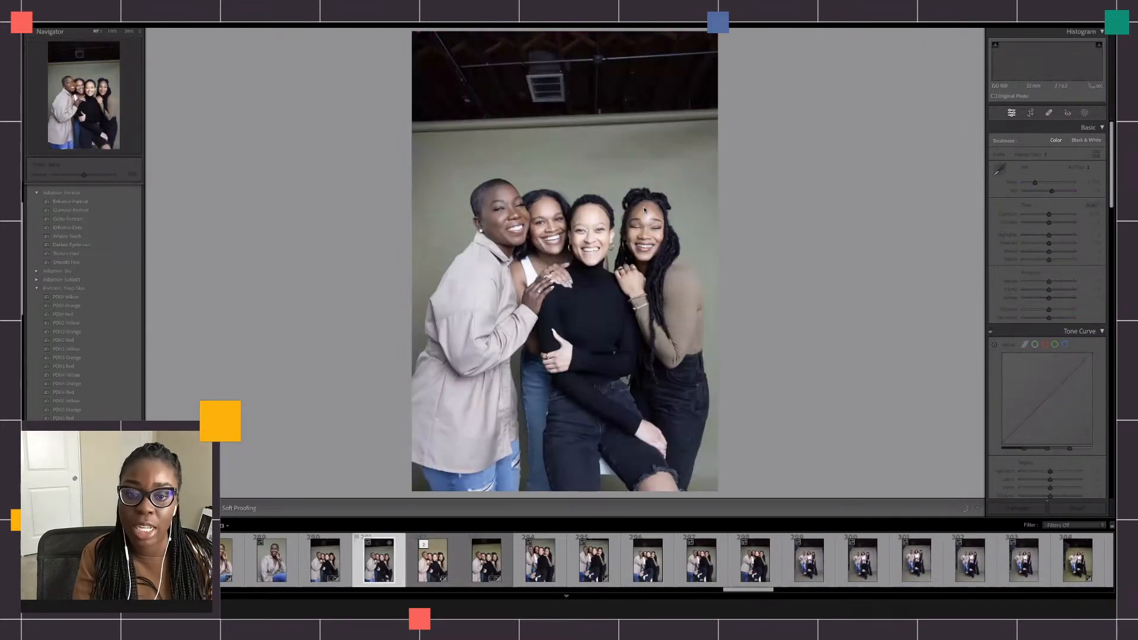
# Open the preceding group photo of the four women and create an entire-person mask for Person 1
pyautogui.click(325, 574)
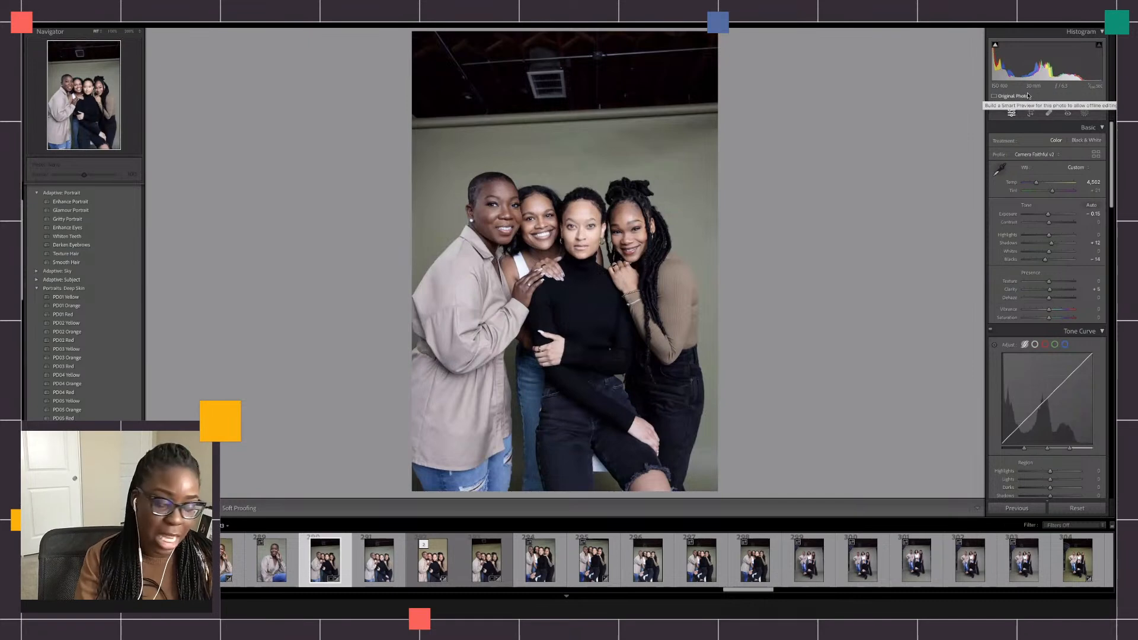
pyautogui.click(1085, 112)
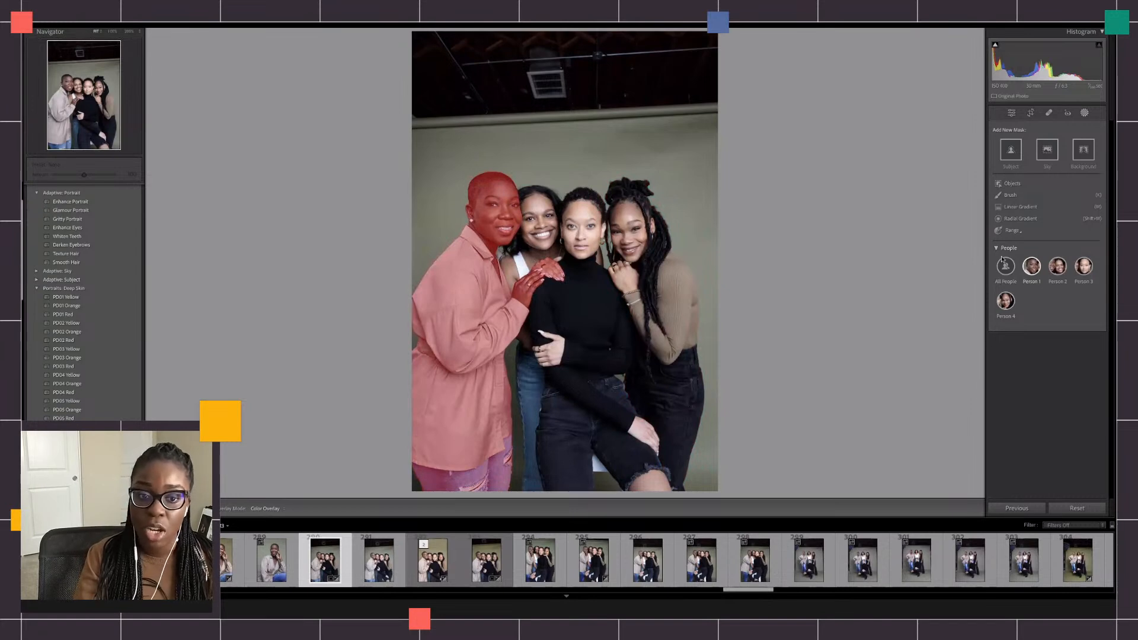
pyautogui.click(1083, 113)
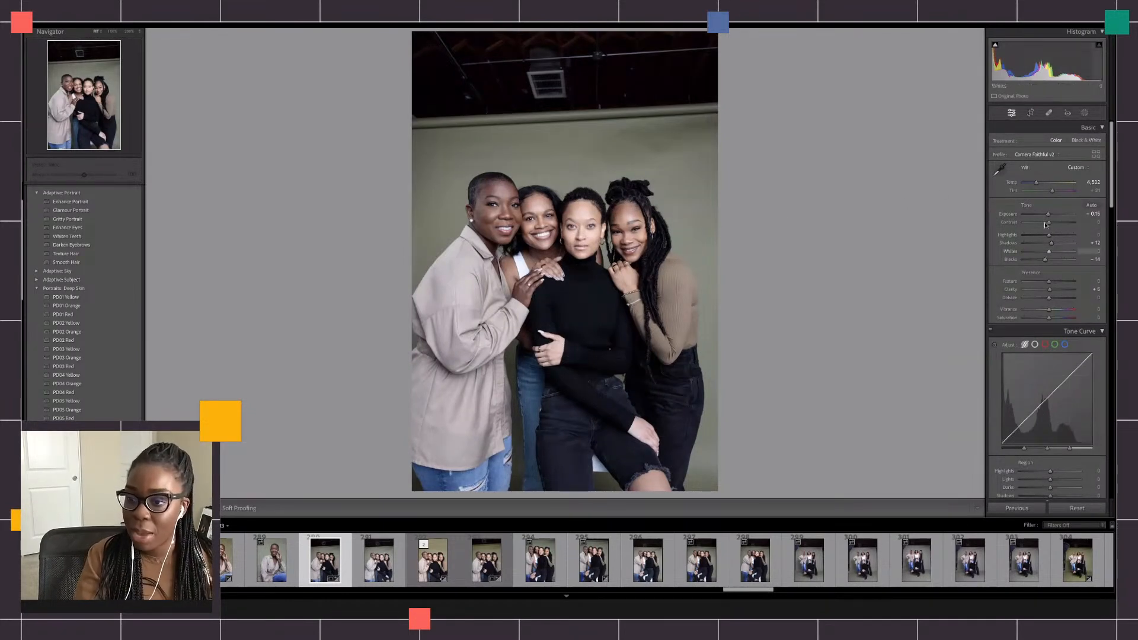
pyautogui.click(1085, 112)
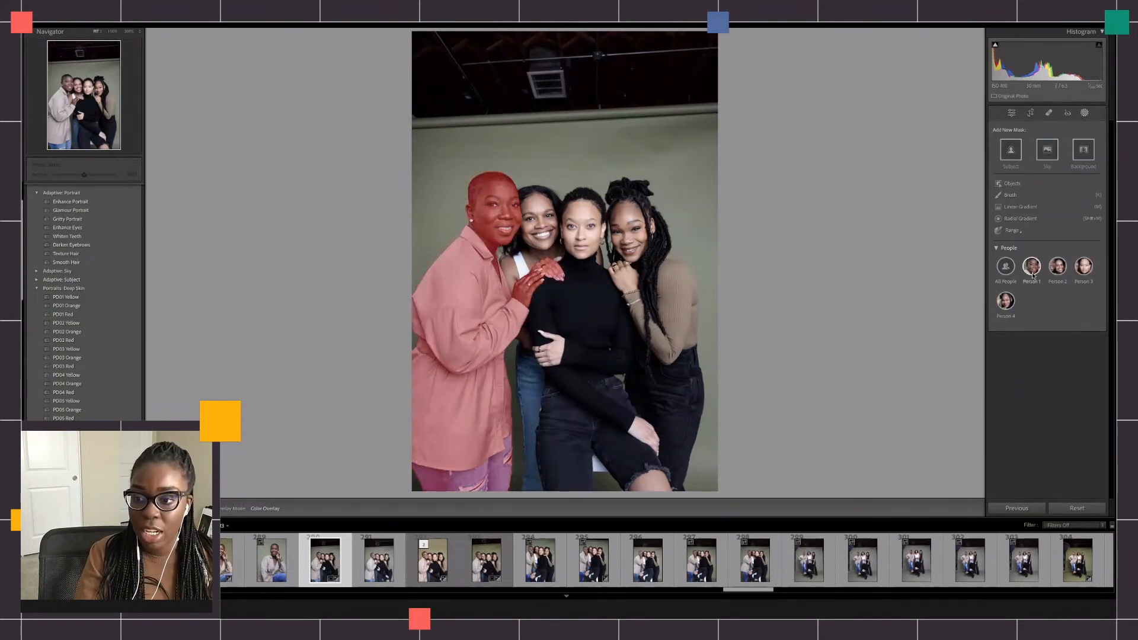
pyautogui.click(1032, 272)
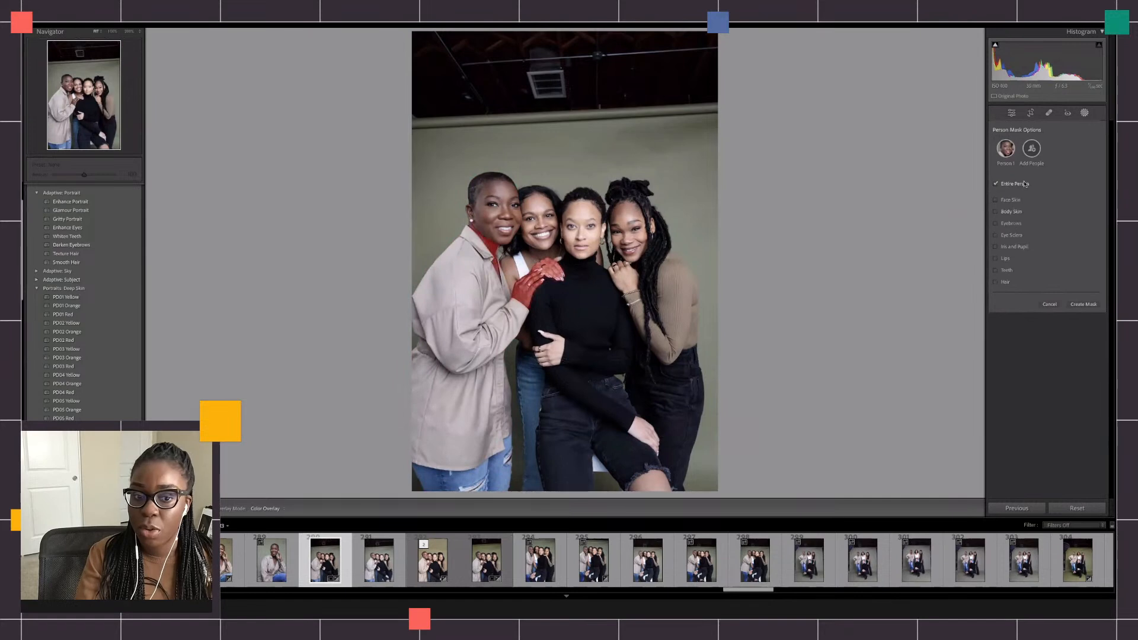
pyautogui.click(1083, 304)
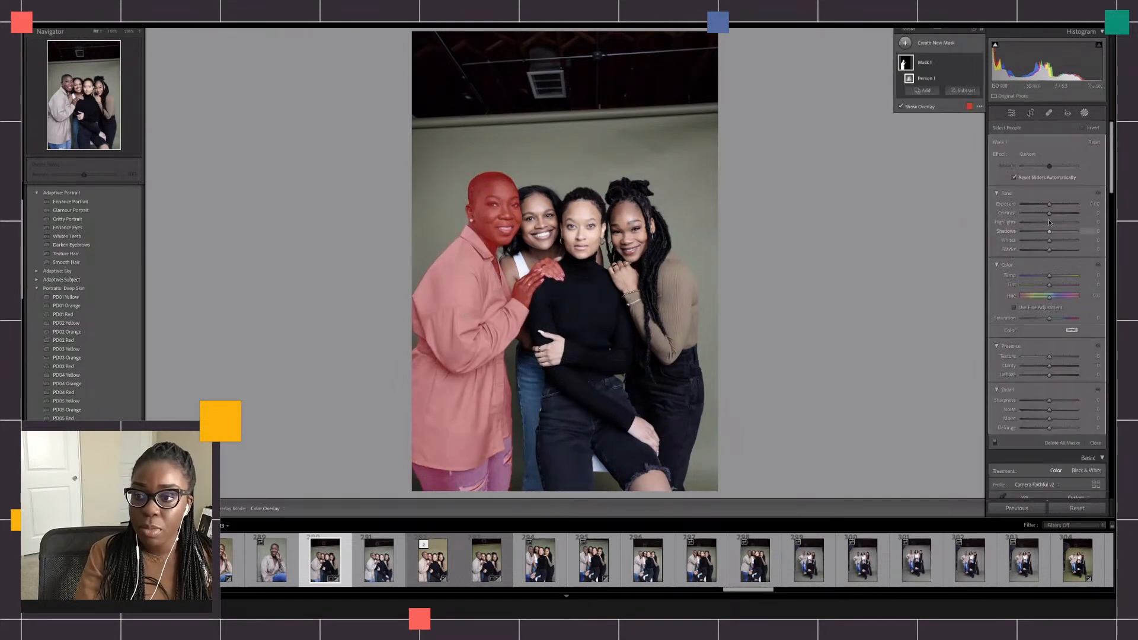
# On the Person 1 mask, lower exposure slightly, raise contrast and warm the temperature, and compare the photo with and without the mask
pyautogui.moveTo(1051, 208); pyautogui.dragTo(1054, 214)
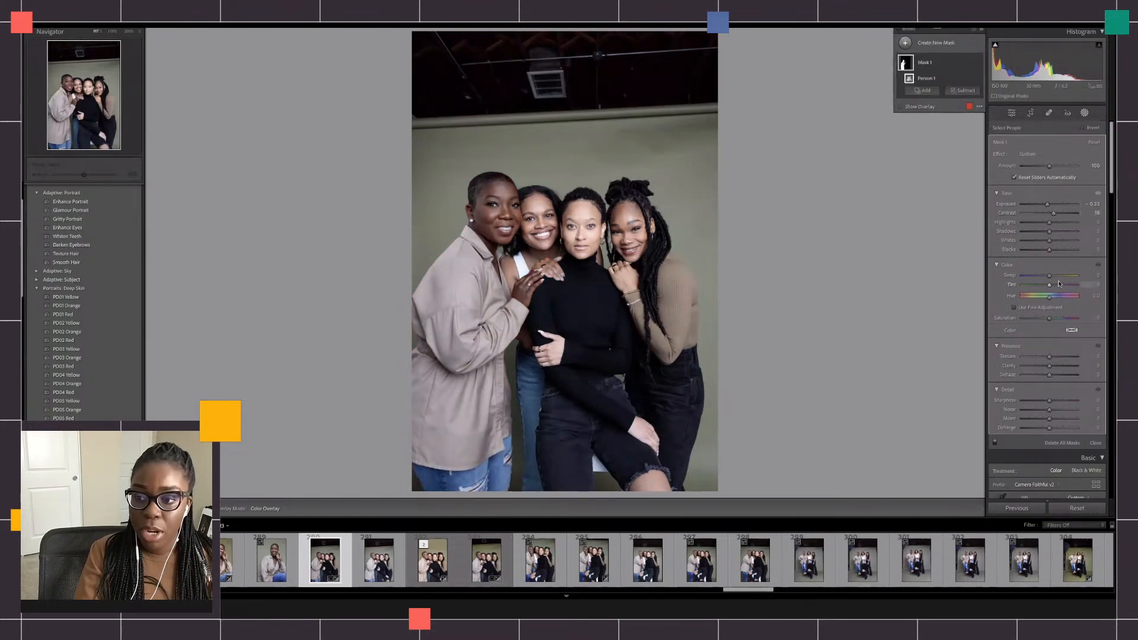
pyautogui.moveTo(1051, 276); pyautogui.dragTo(1054, 277)
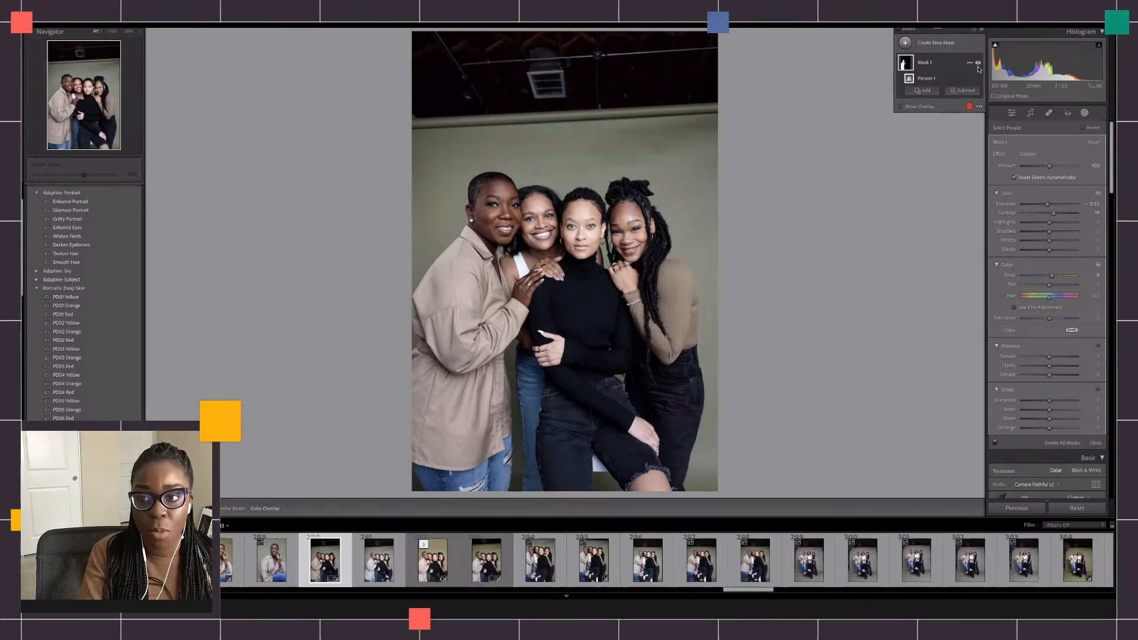
pyautogui.click(979, 65)
pyautogui.click(979, 65)
pyautogui.click(979, 65)
pyautogui.click(979, 66)
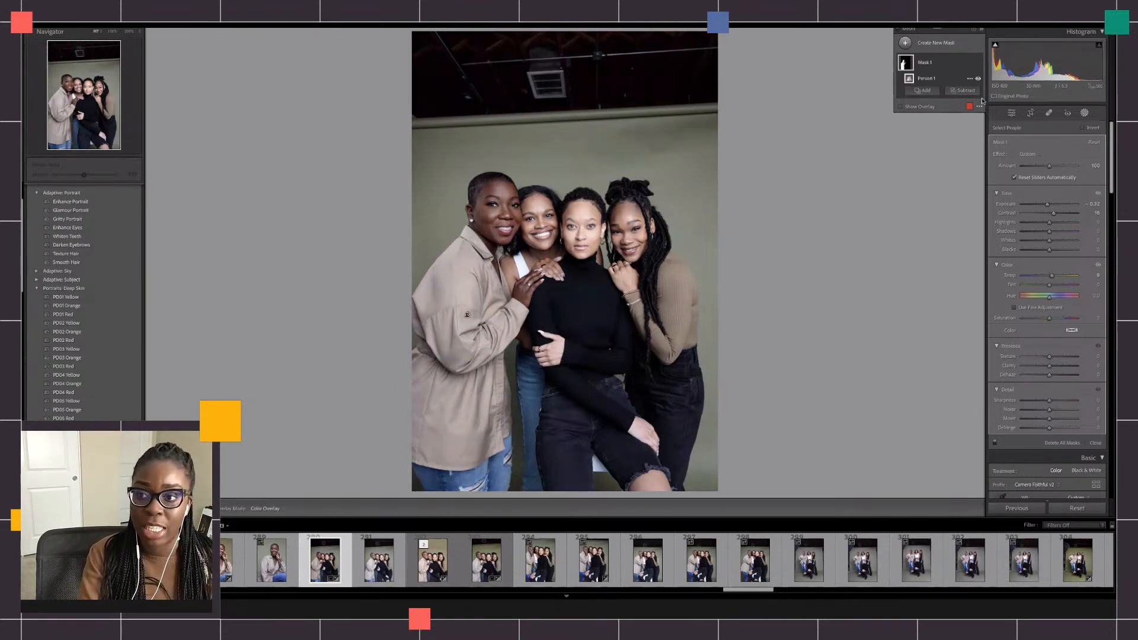
# Add a new people mask covering the entire Person 2, the woman in the white top
pyautogui.click(942, 44)
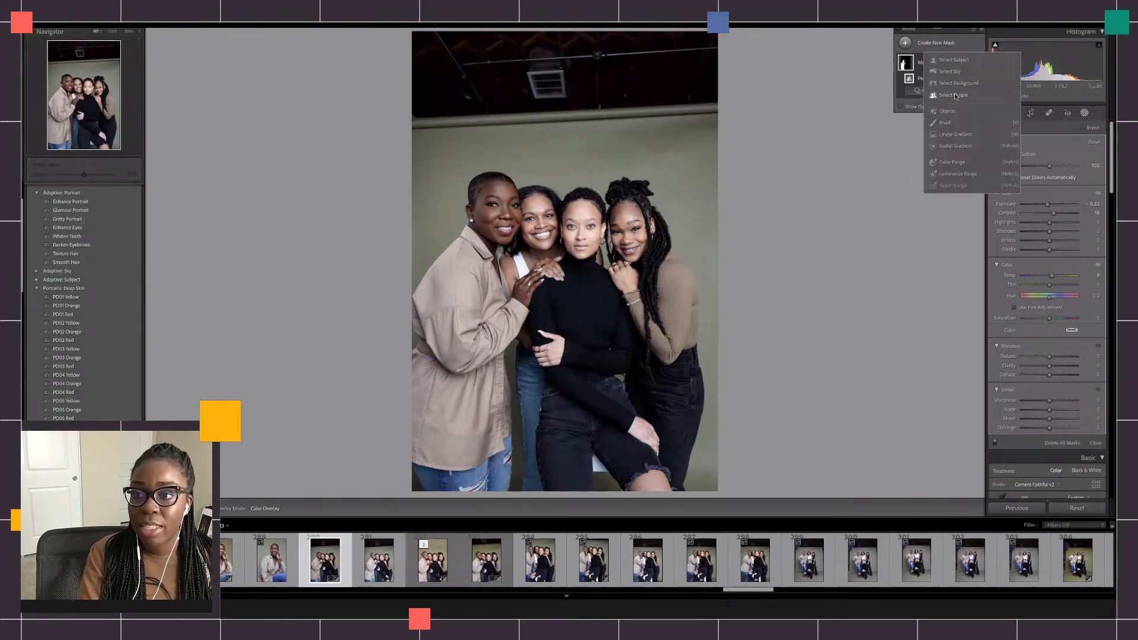
pyautogui.click(955, 96)
pyautogui.click(1061, 151)
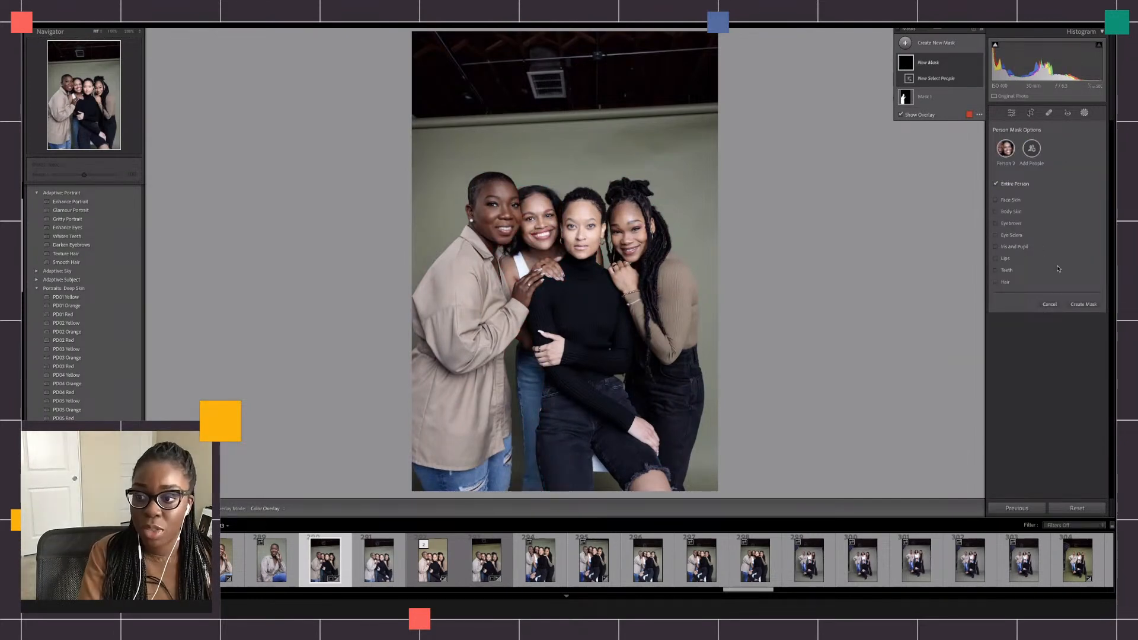
pyautogui.click(1080, 303)
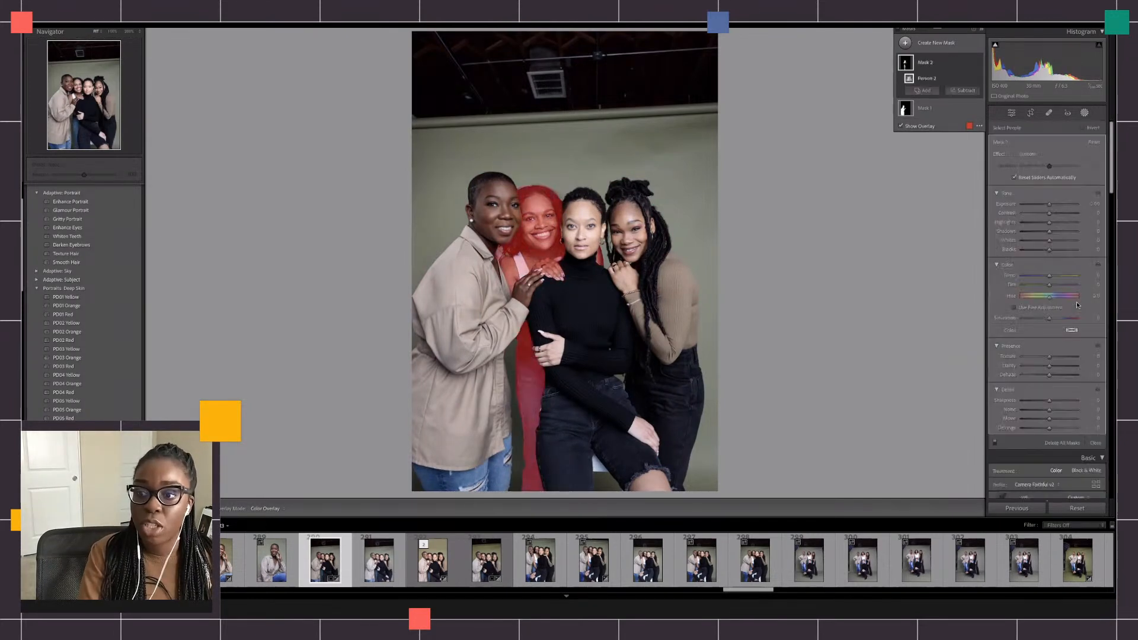
# On the Person 2 mask, raise exposure slightly, set temperature to 12 and contrast to 11, and lower highlights slightly
pyautogui.moveTo(1049, 204); pyautogui.dragTo(1050, 204)
pyautogui.moveTo(1050, 276); pyautogui.dragTo(1054, 277)
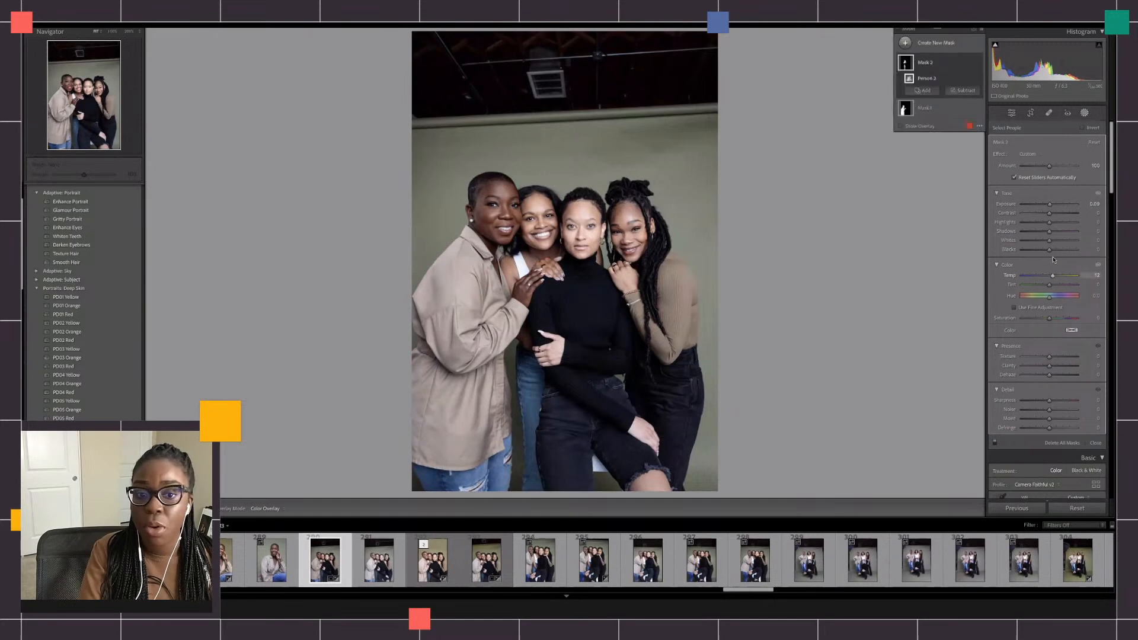
pyautogui.moveTo(1051, 213); pyautogui.dragTo(1047, 225)
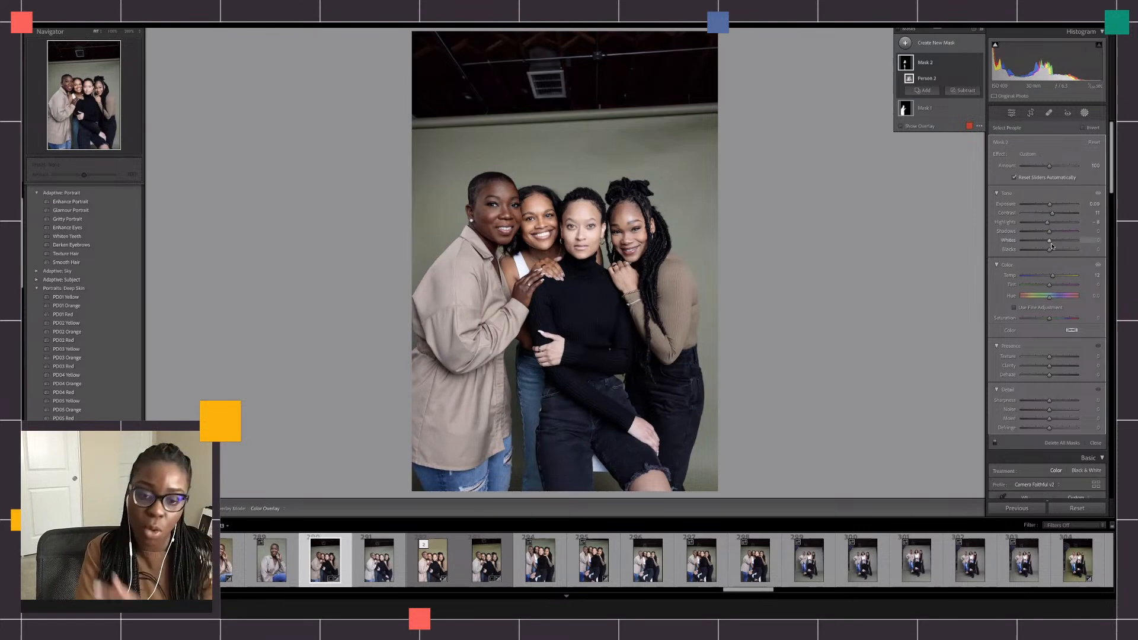
# Add a new people mask covering the entire Person 3, the woman in the black turtleneck
pyautogui.click(956, 48)
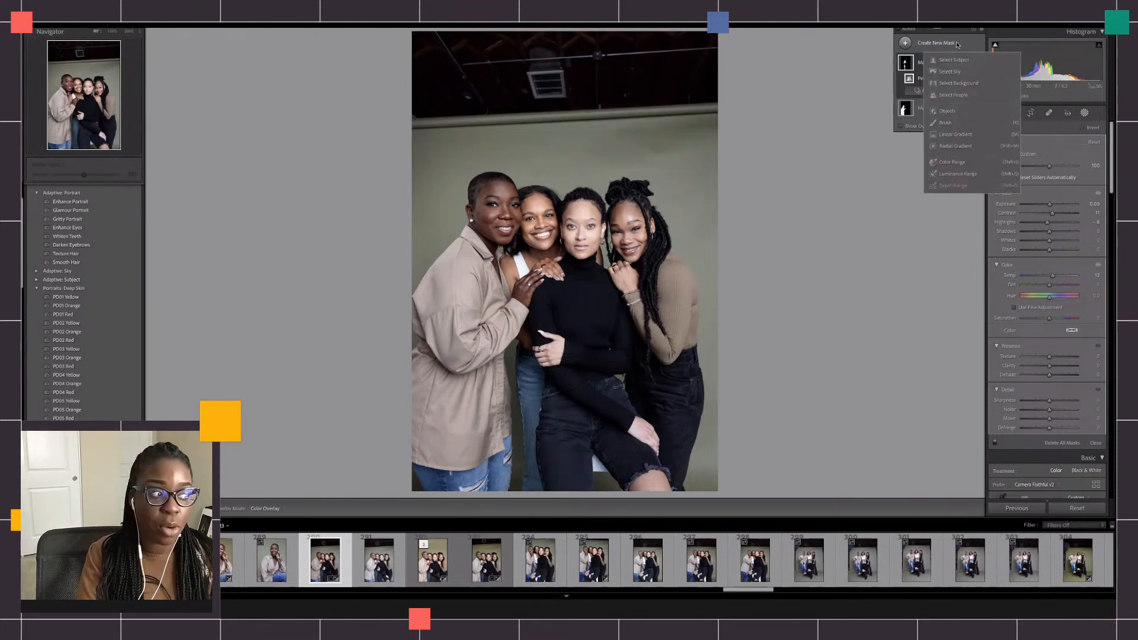
pyautogui.click(955, 96)
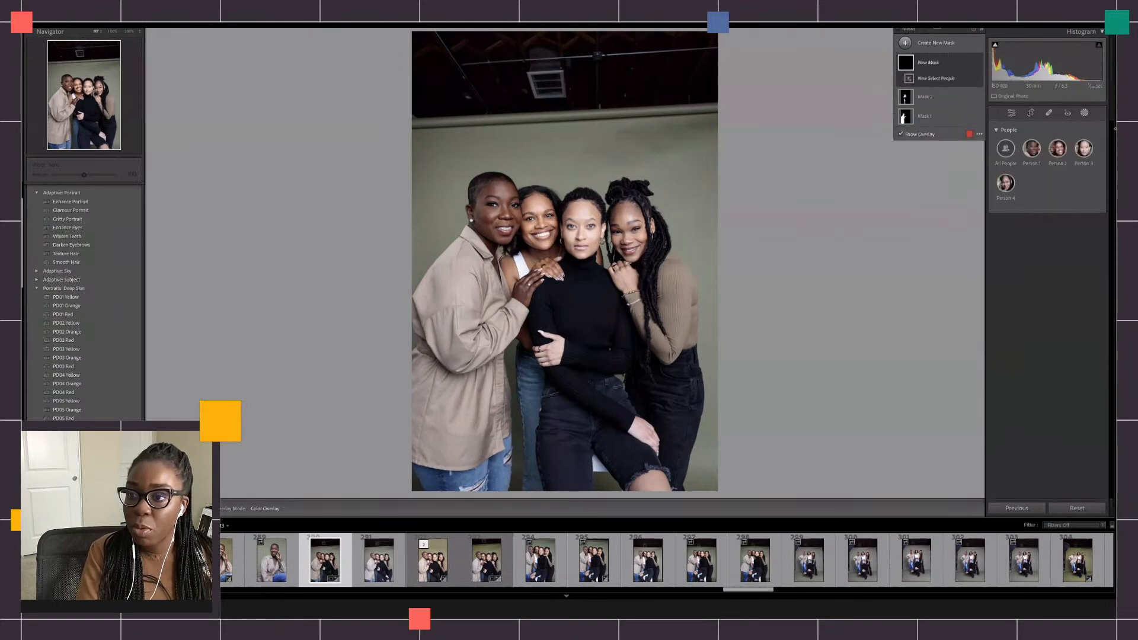
pyautogui.click(1085, 148)
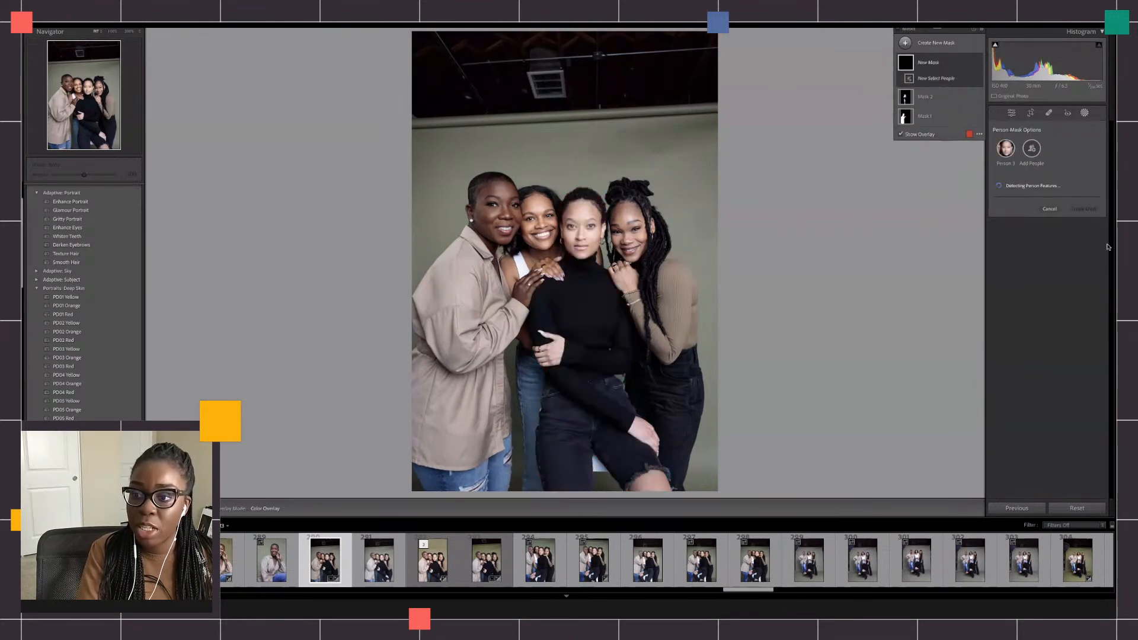
pyautogui.click(1094, 305)
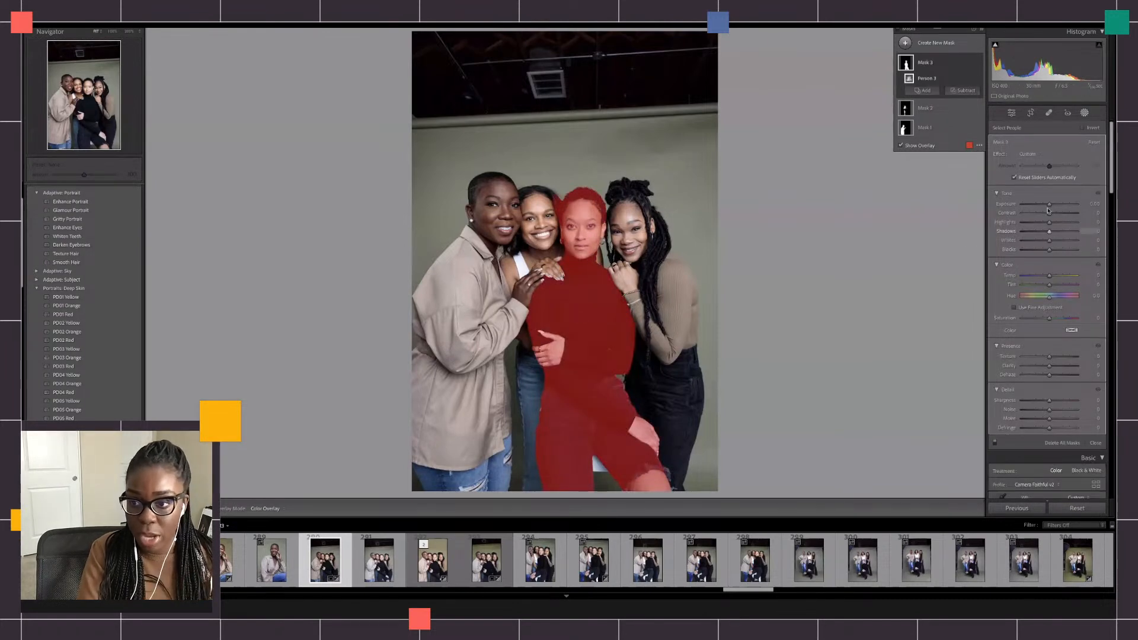
# On the Person 3 mask, lower exposure slightly, set temperature to 11 and contrast to 2, and raise the whites
pyautogui.moveTo(1049, 204); pyautogui.dragTo(1046, 205)
pyautogui.moveTo(1049, 275); pyautogui.dragTo(1053, 275)
pyautogui.moveTo(1047, 204); pyautogui.dragTo(1052, 240)
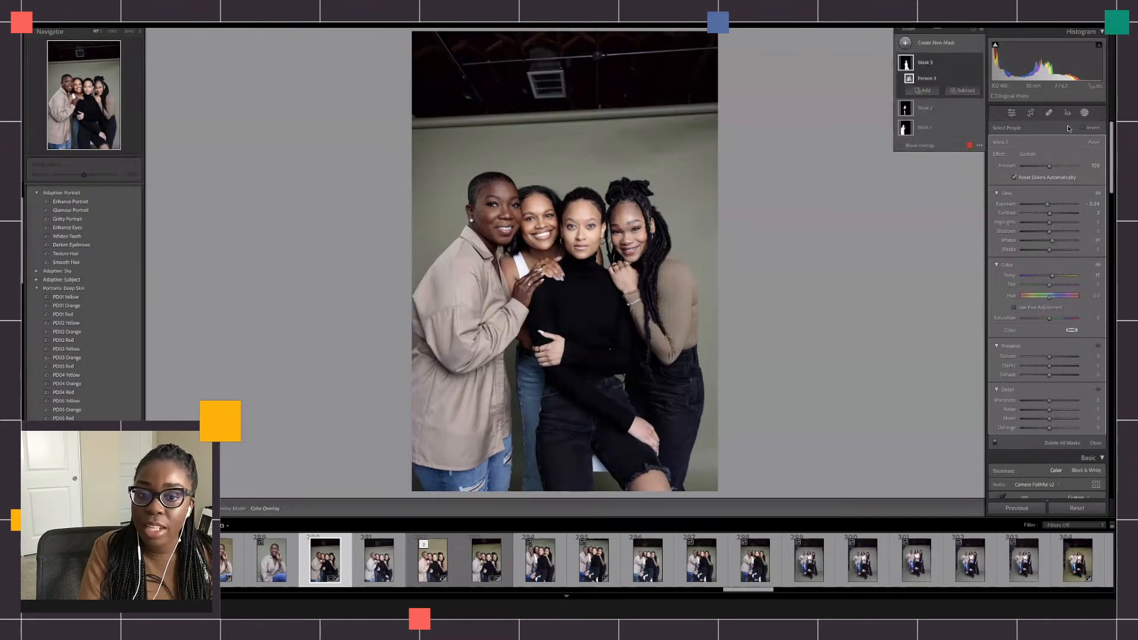
# Mask the entire Person 4, raise that mask's exposure slightly, warm its temperature to 12, and finish masking
pyautogui.click(948, 43)
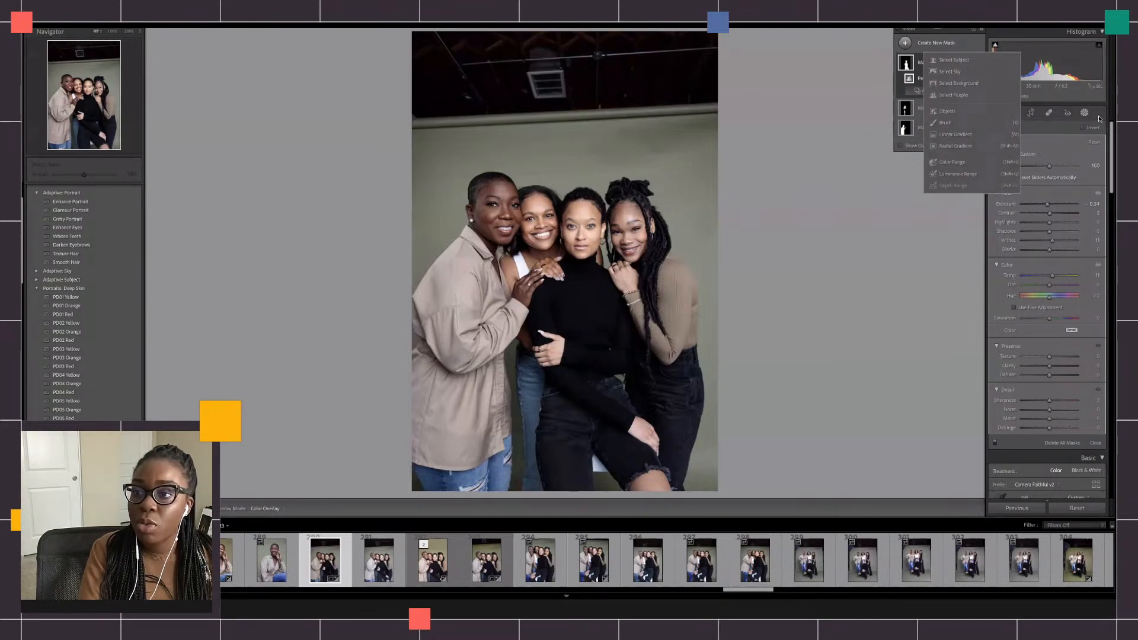
pyautogui.click(953, 95)
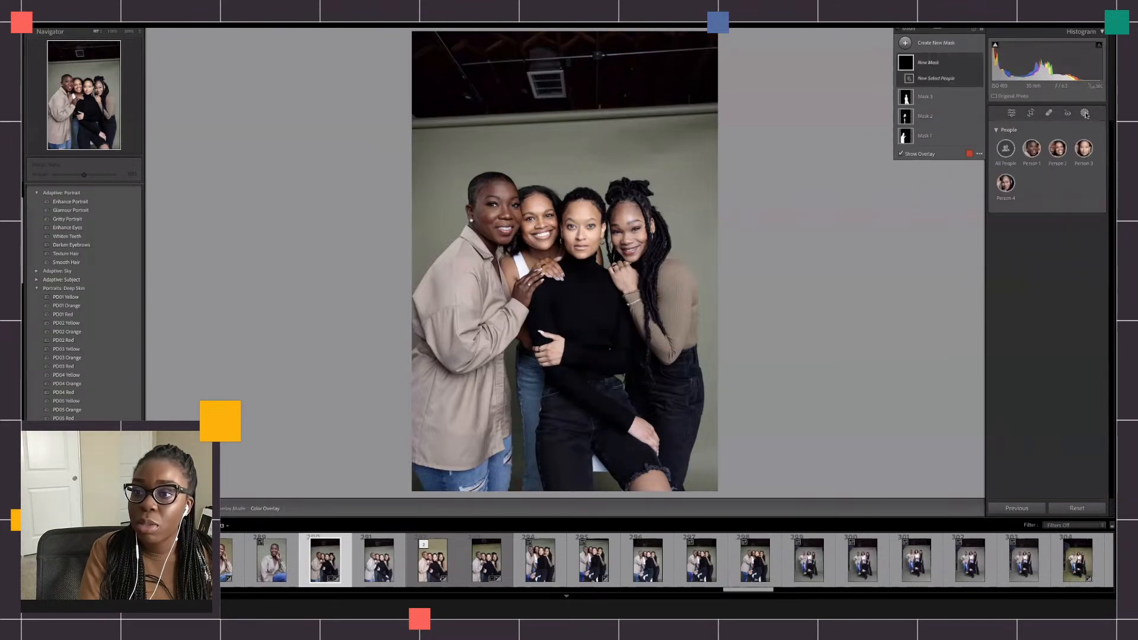
pyautogui.click(1005, 185)
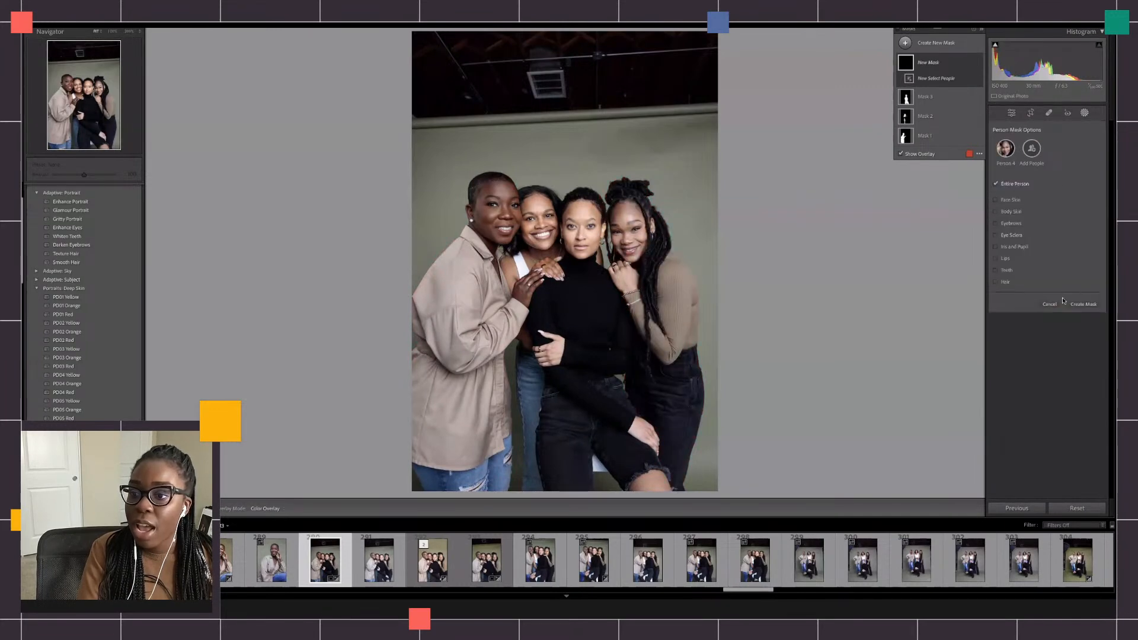
pyautogui.click(1080, 305)
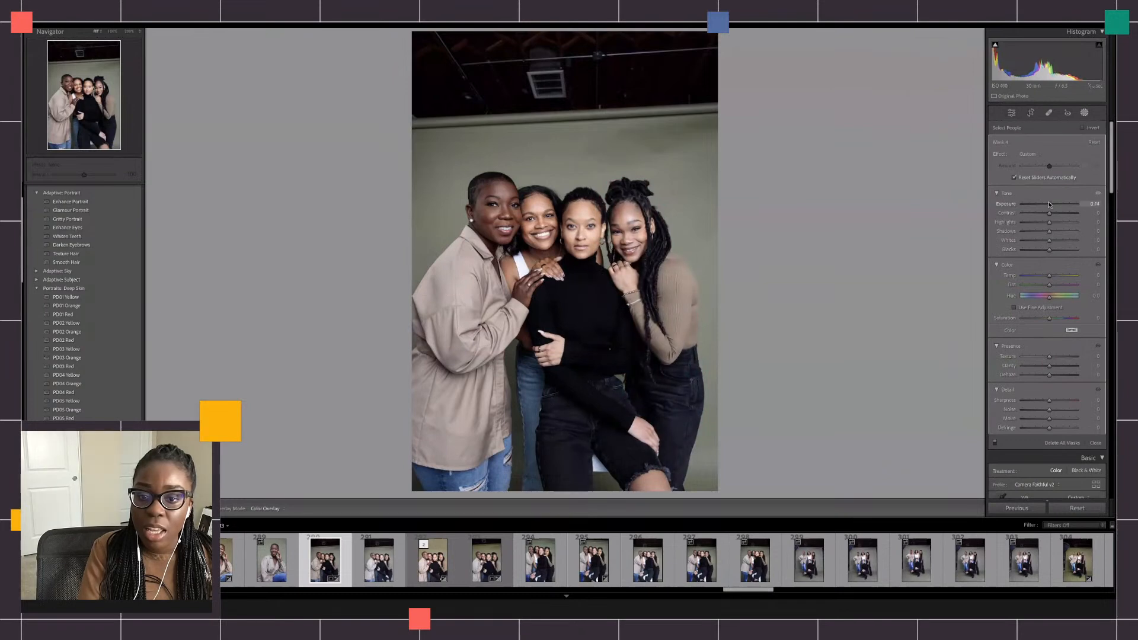
pyautogui.moveTo(1050, 275); pyautogui.dragTo(1053, 274)
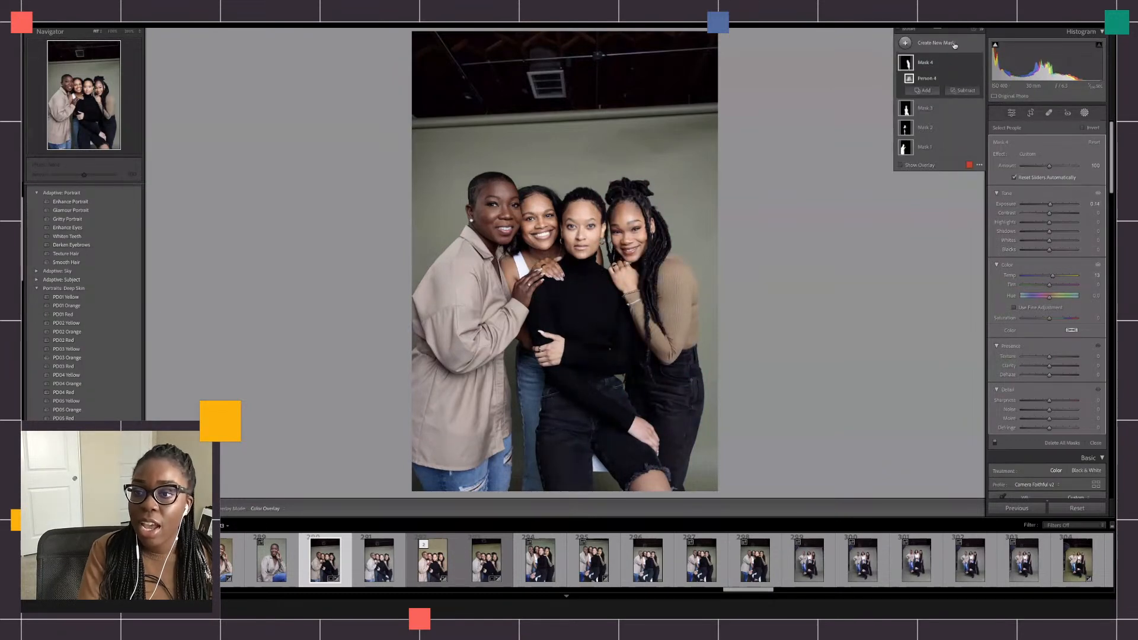
pyautogui.click(1085, 113)
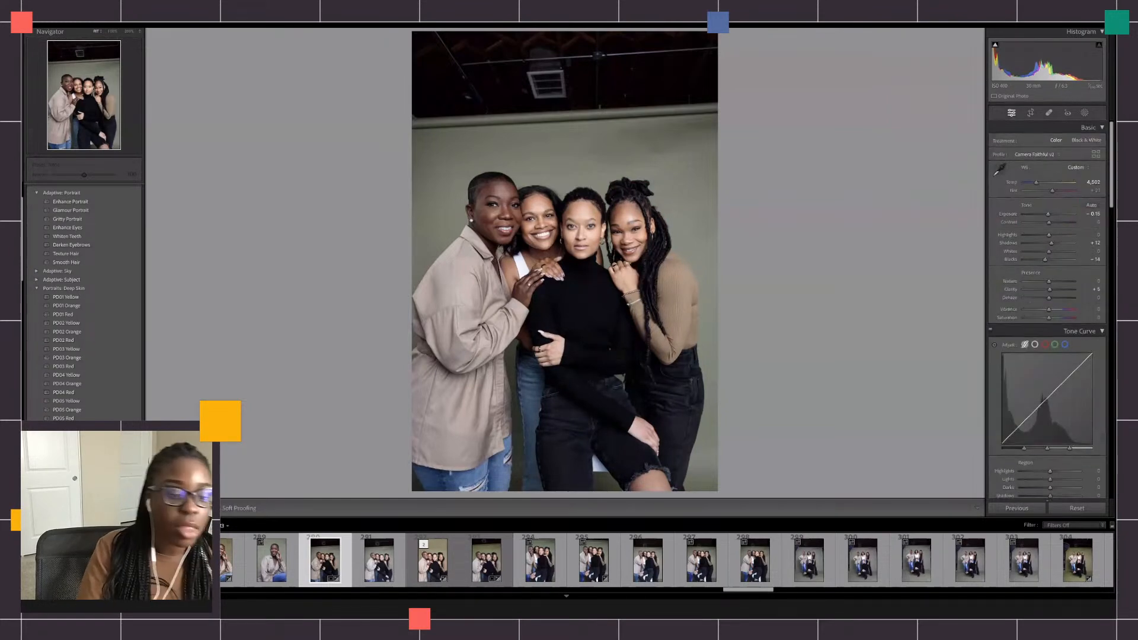
# Compare the group photo before and after side by side, examining each woman's skin tone up close, and return to the single view
pyautogui.press('y')
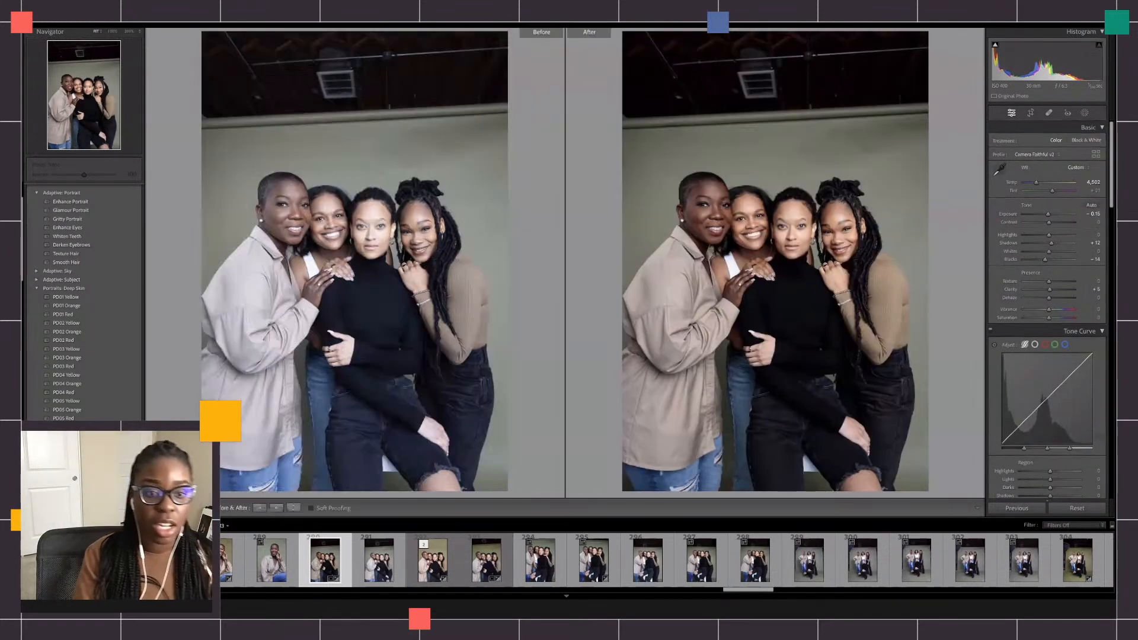
pyautogui.click(367, 164)
pyautogui.moveTo(302, 258); pyautogui.dragTo(388, 200)
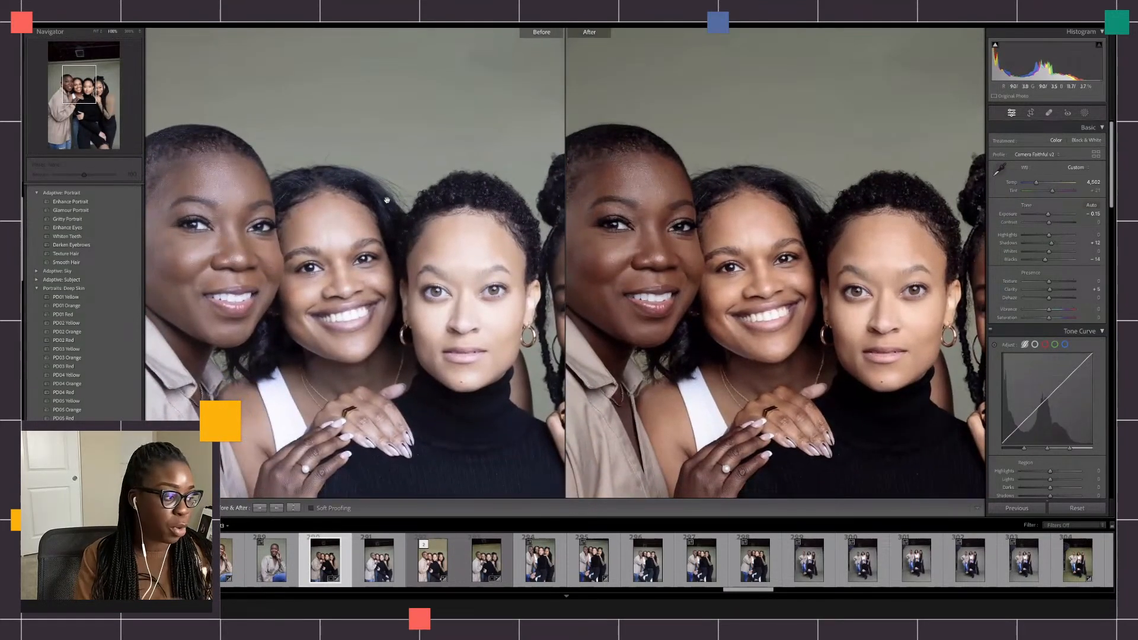
pyautogui.moveTo(343, 283); pyautogui.dragTo(308, 280)
pyautogui.moveTo(374, 302); pyautogui.dragTo(310, 292)
pyautogui.moveTo(397, 282); pyautogui.dragTo(486, 279)
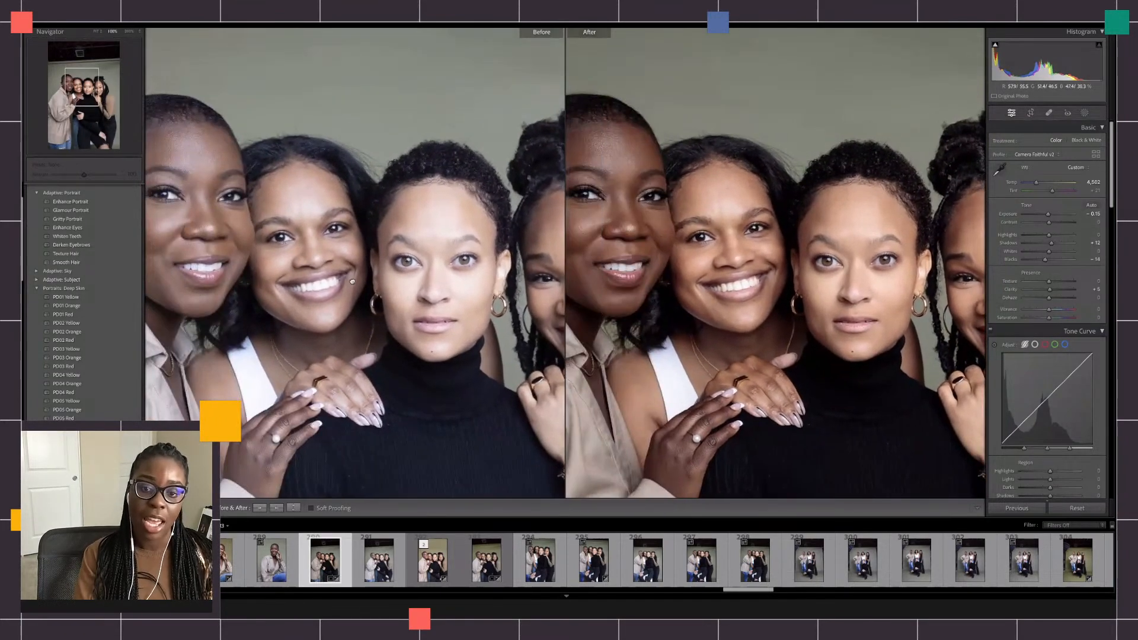
pyautogui.moveTo(348, 282); pyautogui.dragTo(391, 282)
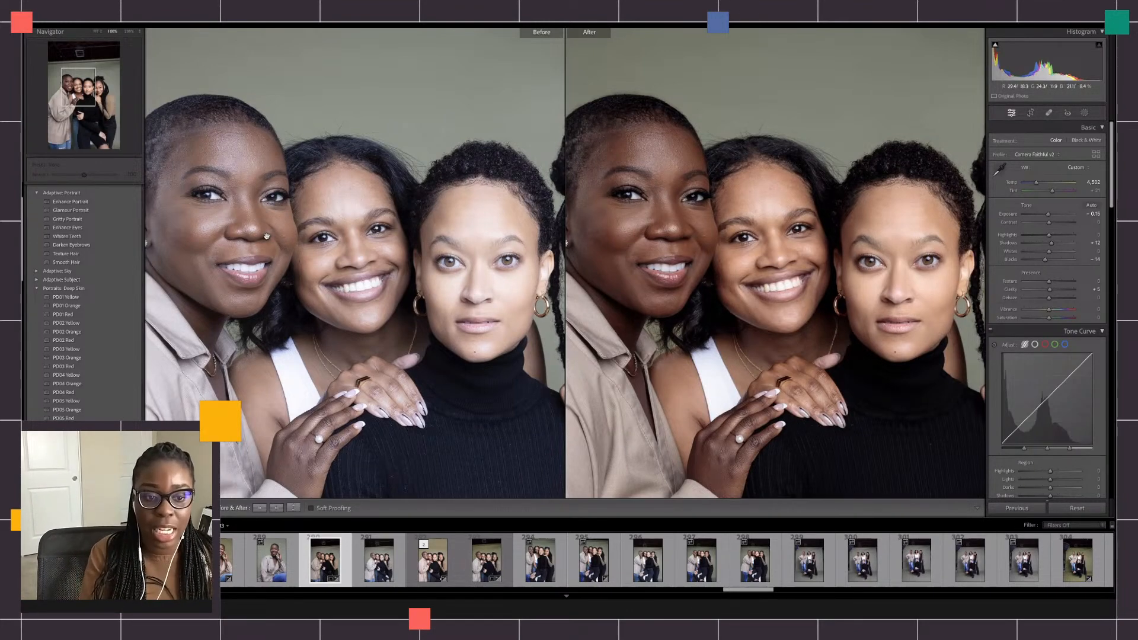
pyautogui.click(462, 226)
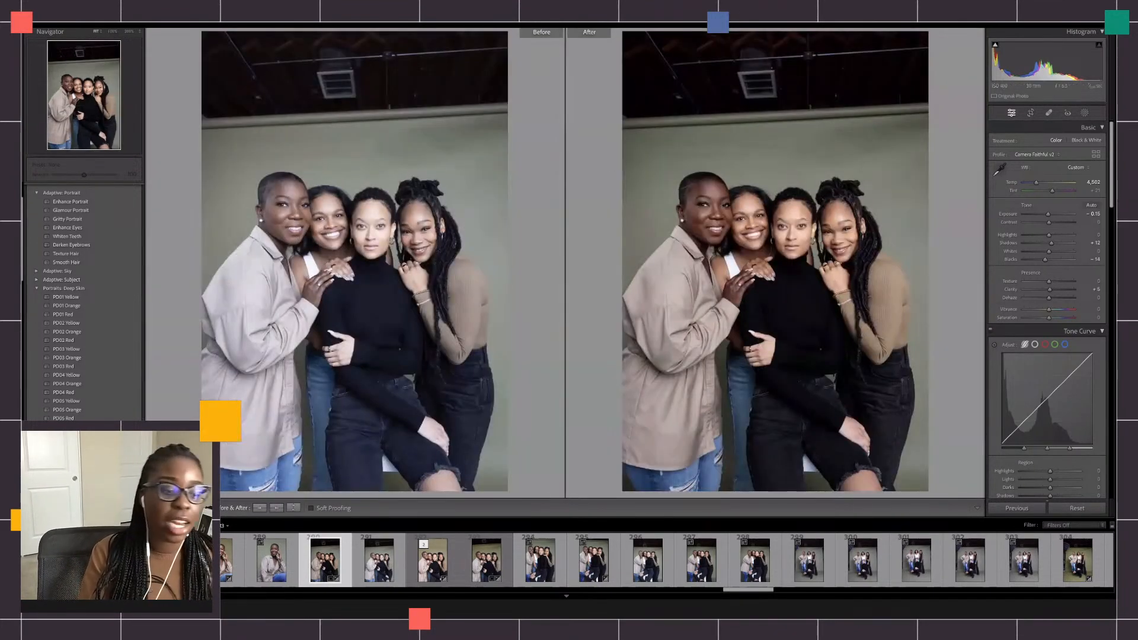
pyautogui.press('y')
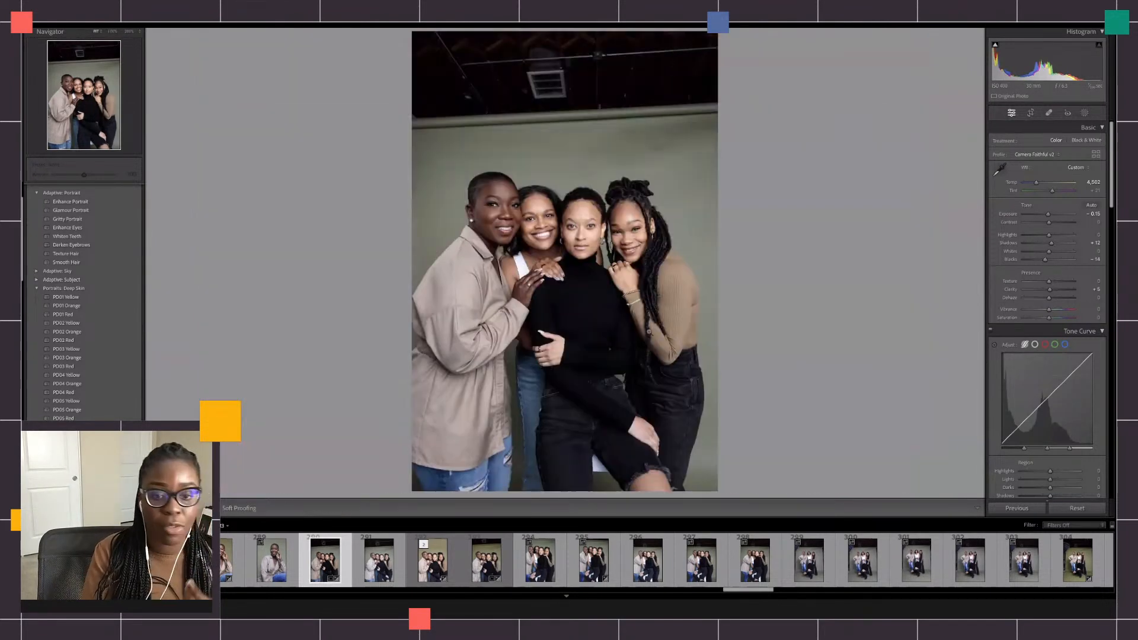